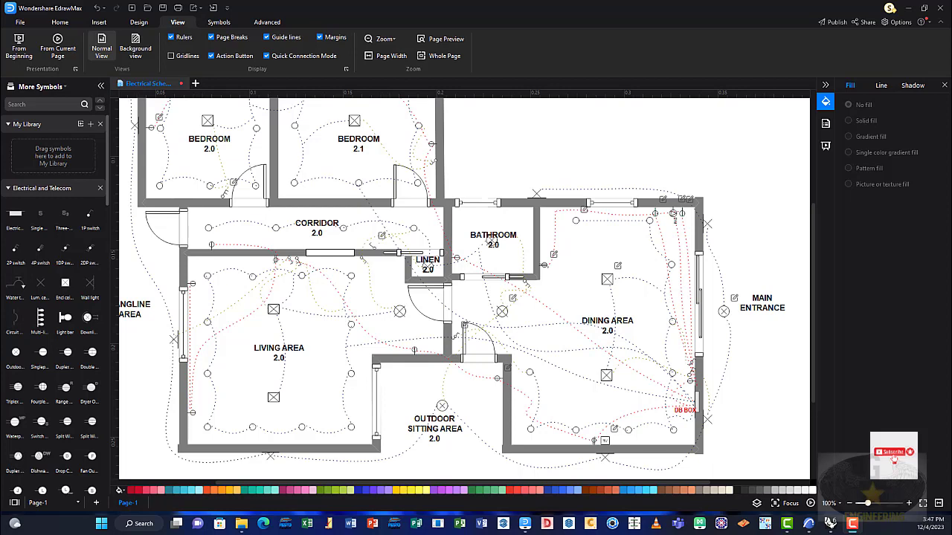
Examine the light, switch and socket wiring around the living area, dining area and DB box of the electrical plan.
right_drag(345, 277, 382, 262)
ctrl+scroll(409, 324, up, 10)
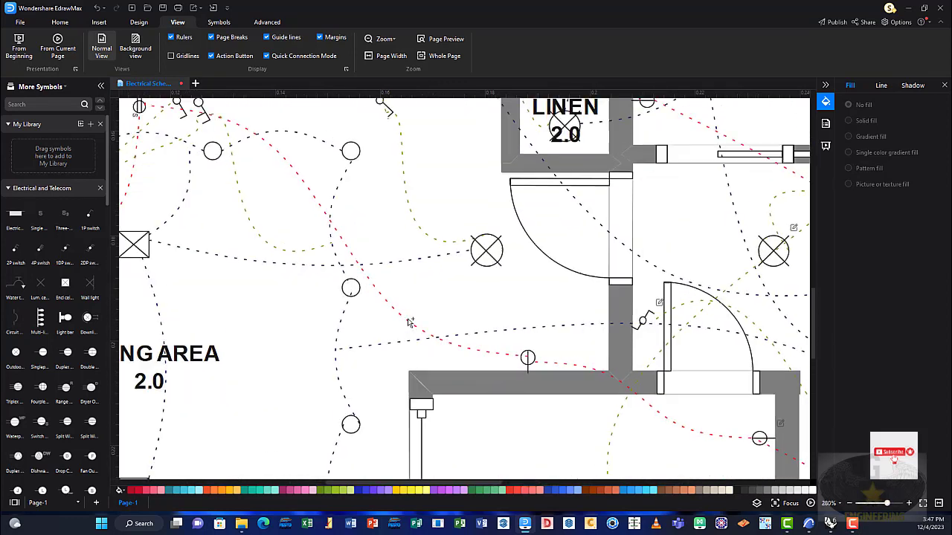
right_drag(631, 309, 249, 292)
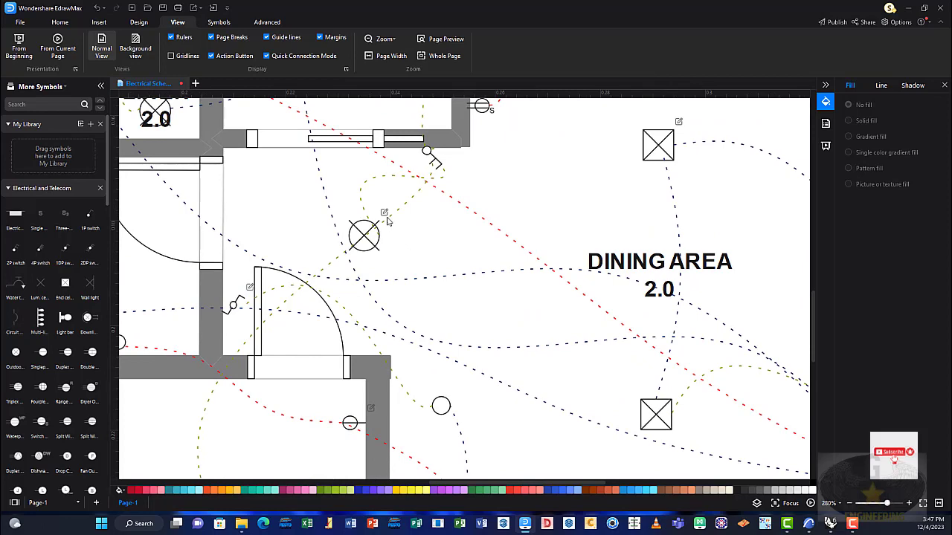
mouse_move(386, 213)
scroll(425, 308, down, 8)
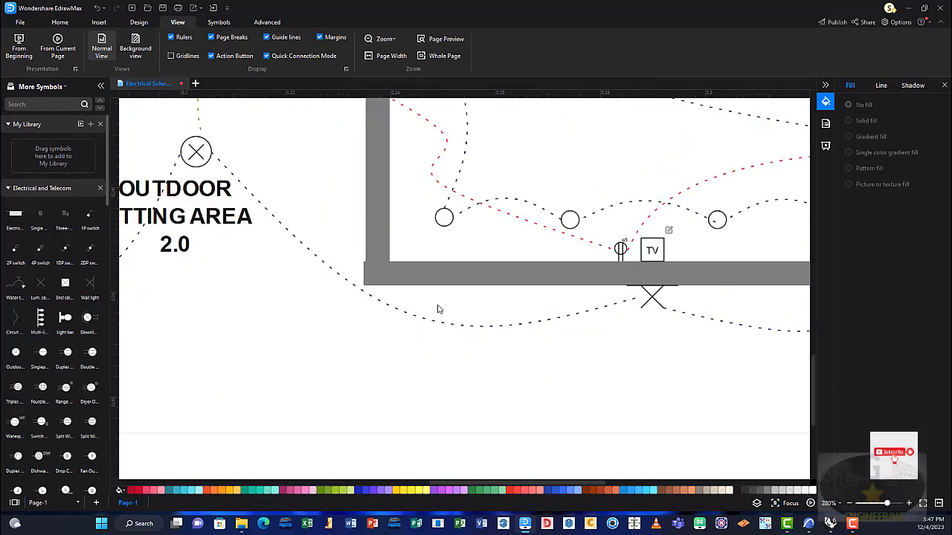
ctrl+scroll(446, 312, down, 3)
ctrl+scroll(457, 331, down, 2)
scroll(450, 346, up, 5)
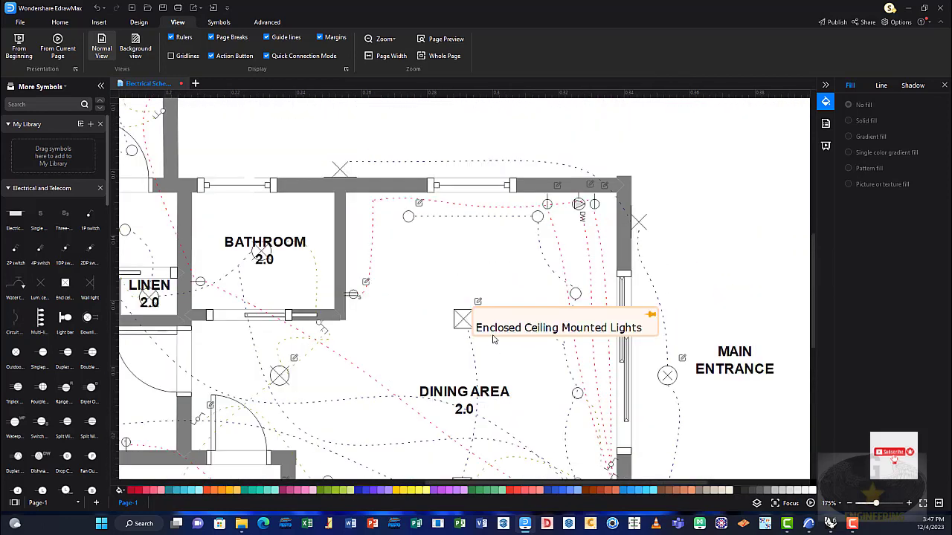
scroll(476, 335, down, 3)
mouse_move(470, 415)
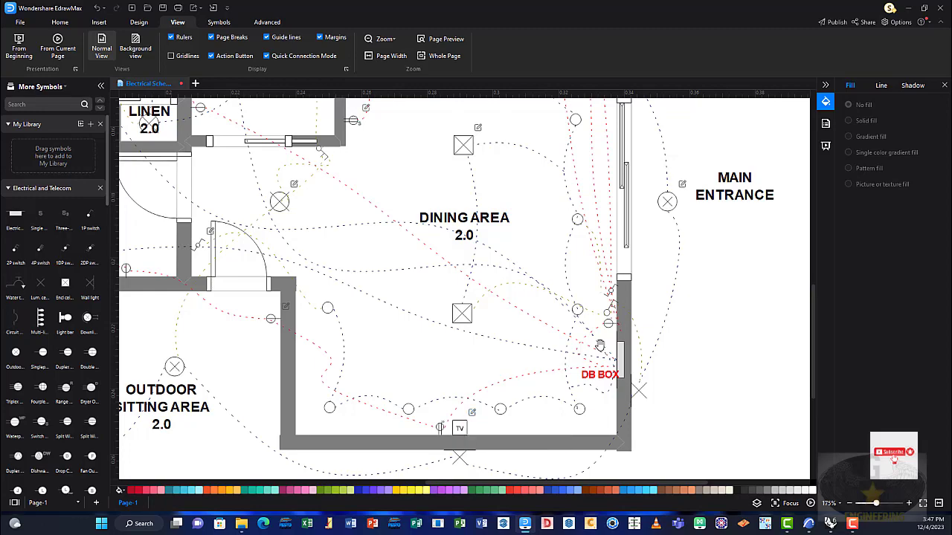
ctrl+scroll(458, 320, up, 4)
ctrl+scroll(445, 327, down, 6)
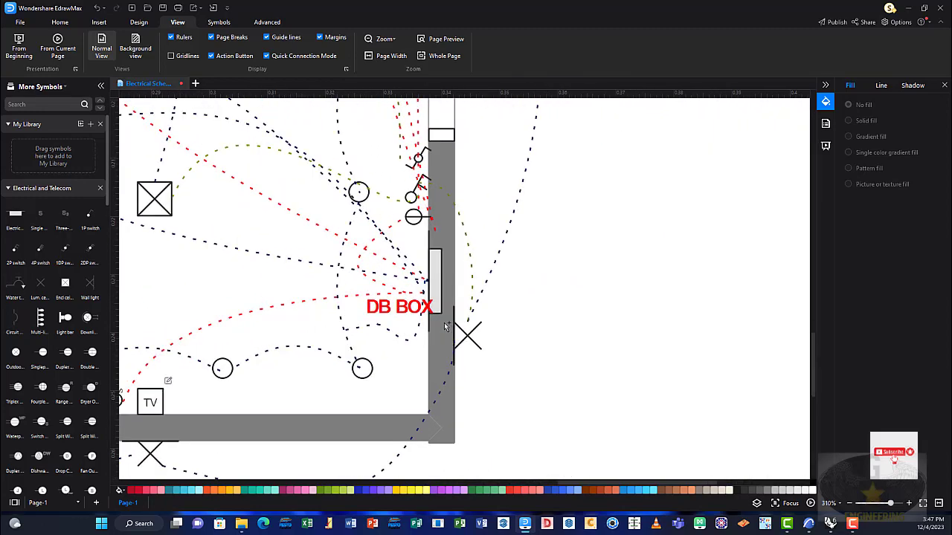
middle_drag(397, 308, 641, 428)
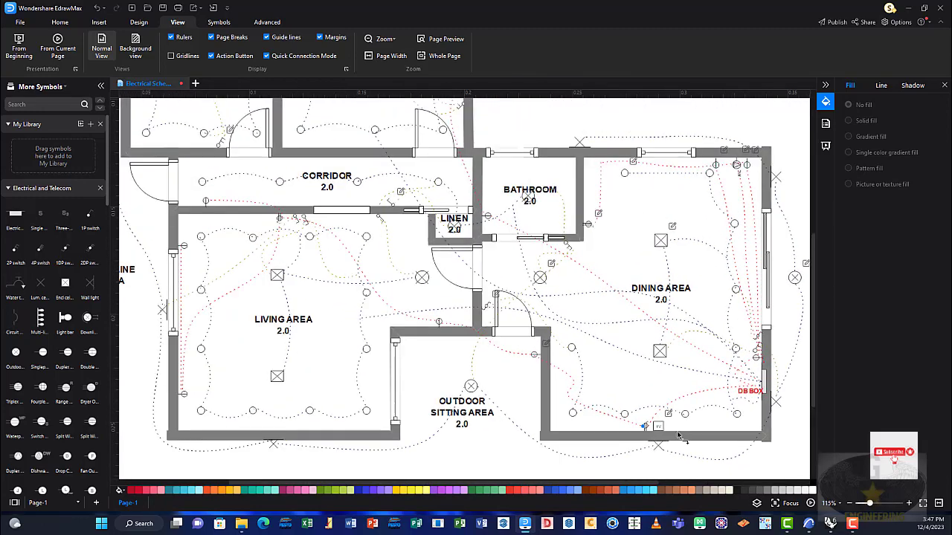
Examine the bedroom and living area wiring and the whole floor plan, leaving the full-screen presentation.
middle_drag(419, 319, 451, 342)
middle_drag(441, 257, 399, 362)
middle_drag(352, 312, 456, 334)
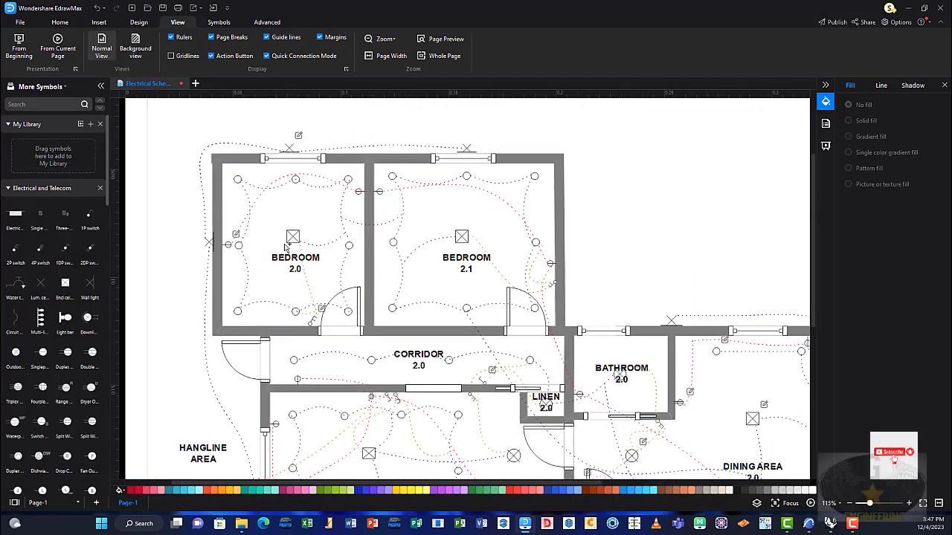
ctrl+scroll(227, 238, up, 6)
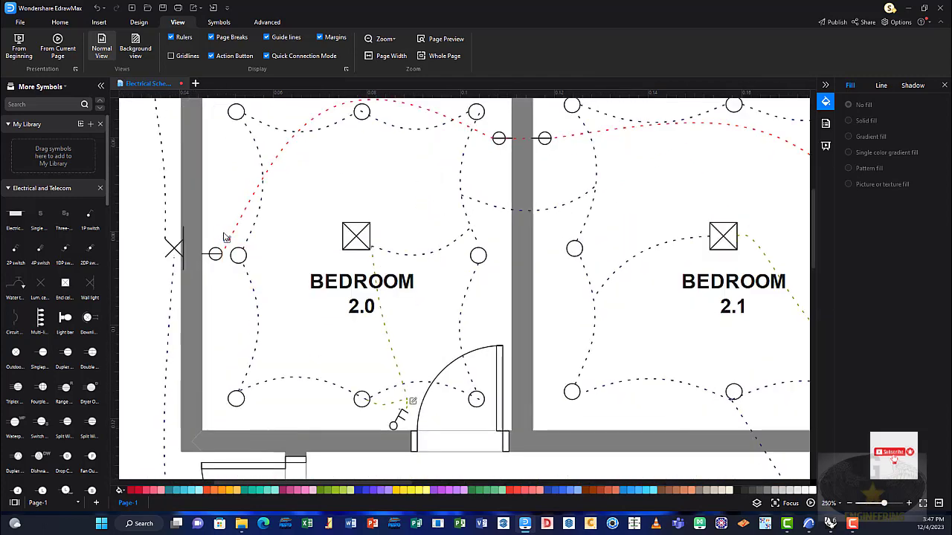
scroll(363, 267, down, 3)
ctrl+scroll(379, 271, down, 1)
scroll(379, 271, down, 10)
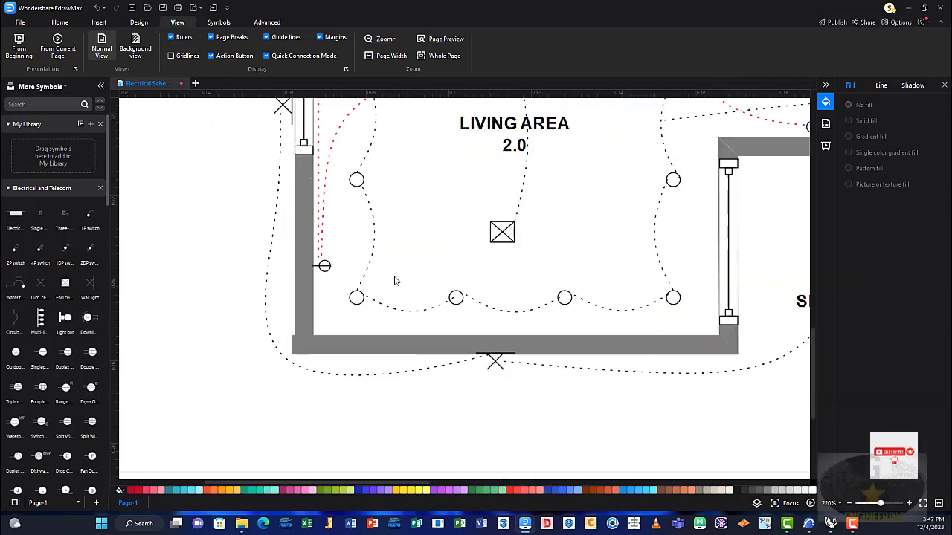
ctrl+scroll(411, 284, down, 5)
ctrl+scroll(447, 295, down, 5)
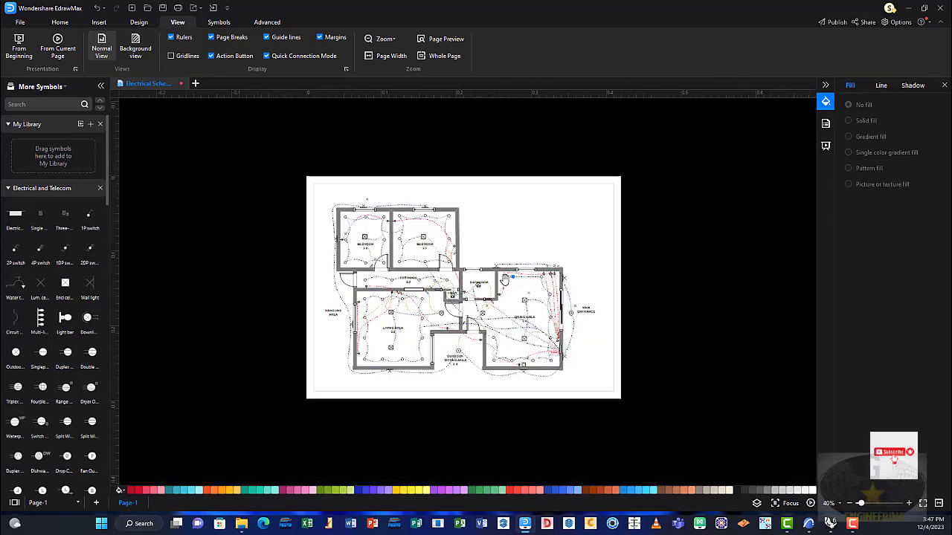
ctrl+scroll(476, 299, up, 5)
ctrl+scroll(476, 299, down, 1)
ctrl+scroll(477, 299, down, 3)
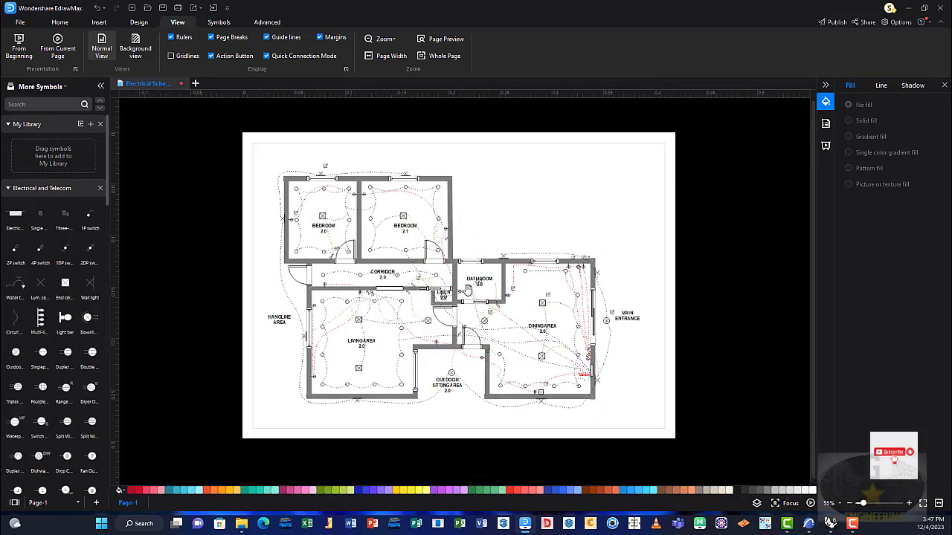
ctrl+scroll(472, 313, up, 3)
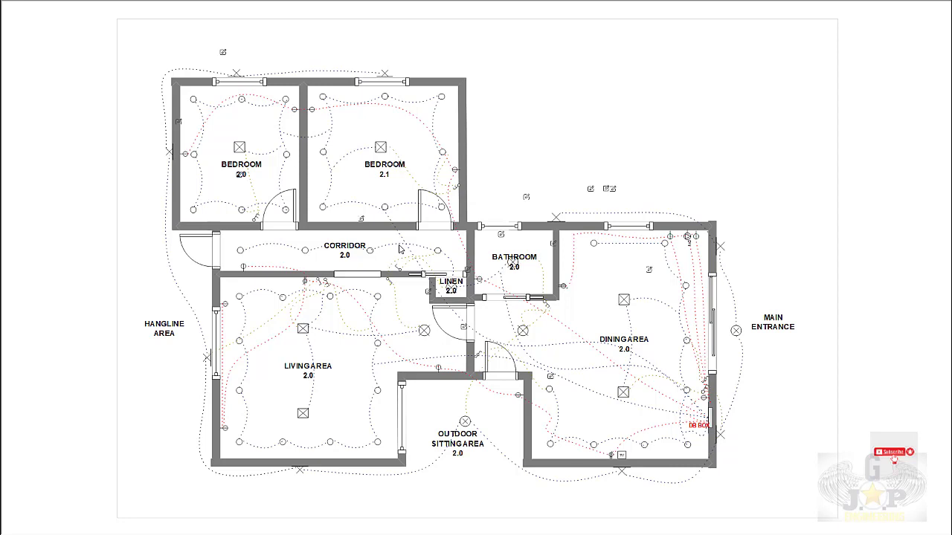
key(Escape)
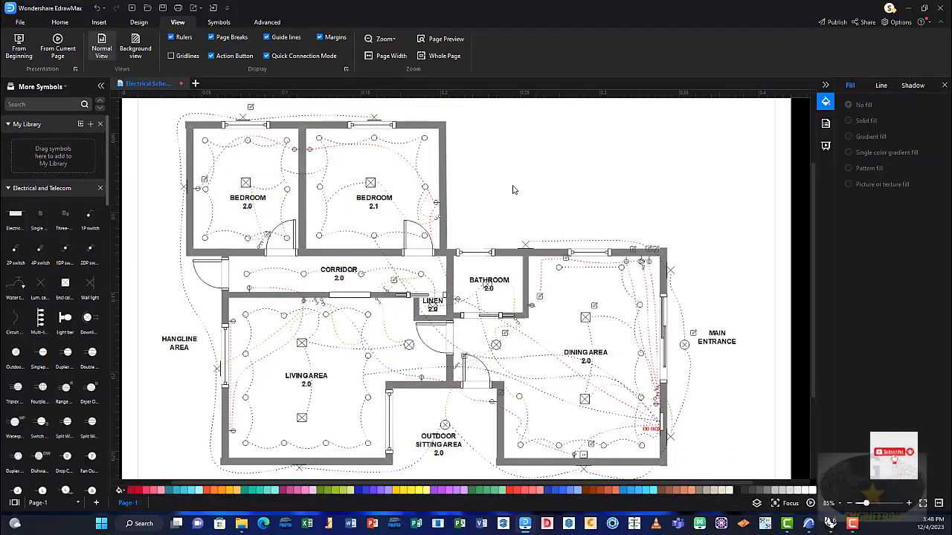
right_drag(321, 250, 366, 216)
right_drag(451, 215, 430, 233)
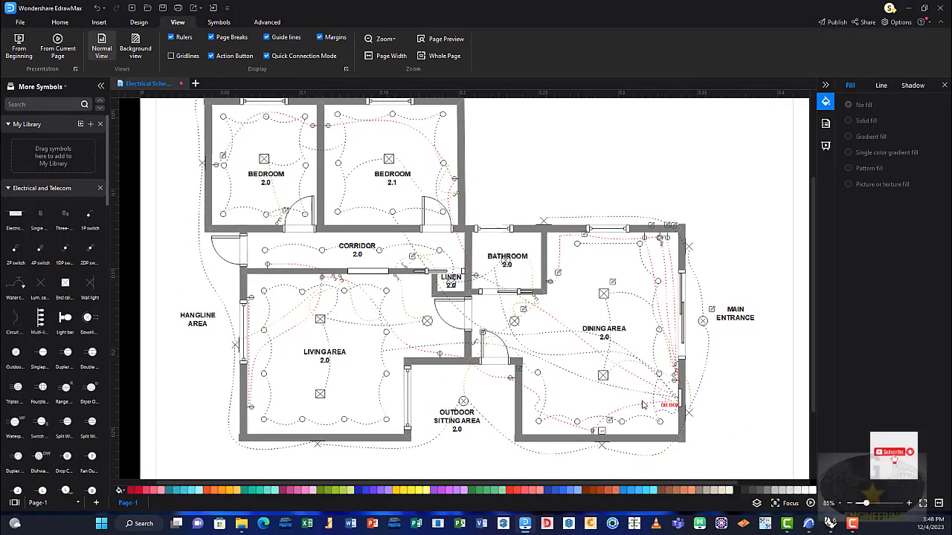
Review the drawing's layers and make the X-REF Image layer visible beneath the electrical plan.
click(756, 505)
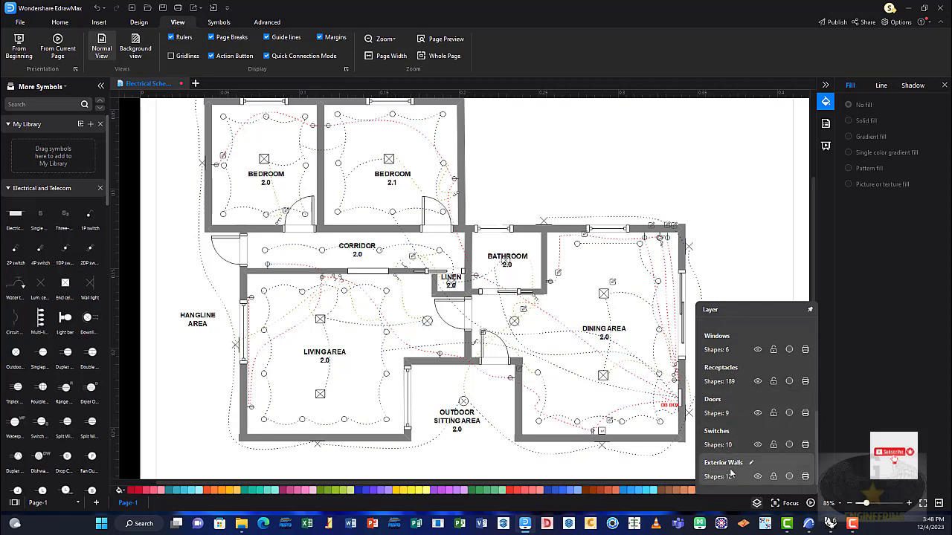
scroll(747, 424, up, 3)
click(756, 402)
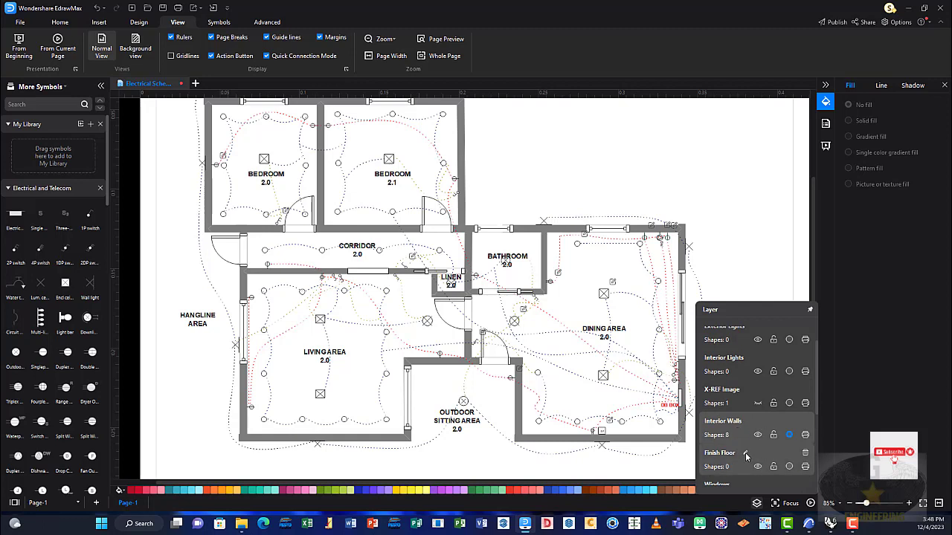
scroll(740, 456, up, 2)
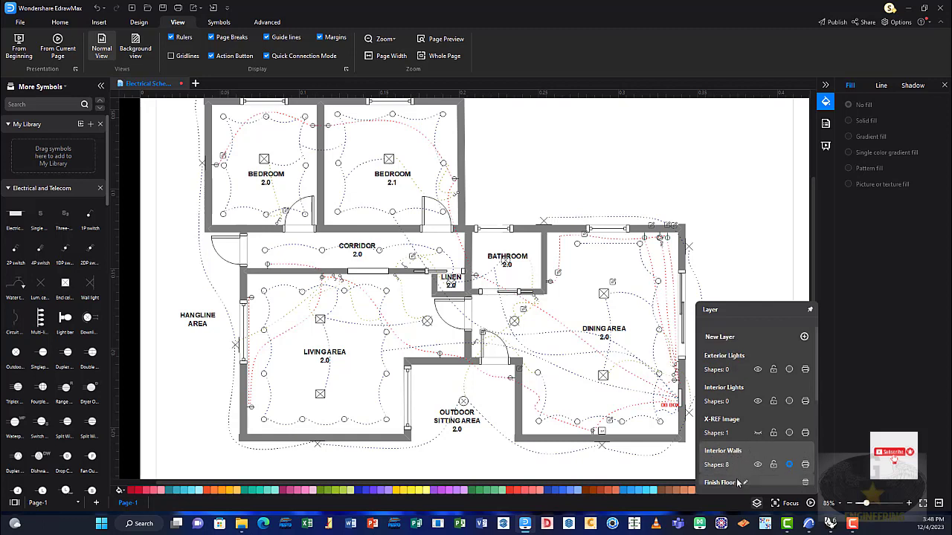
scroll(738, 442, down, 4)
scroll(738, 442, up, 4)
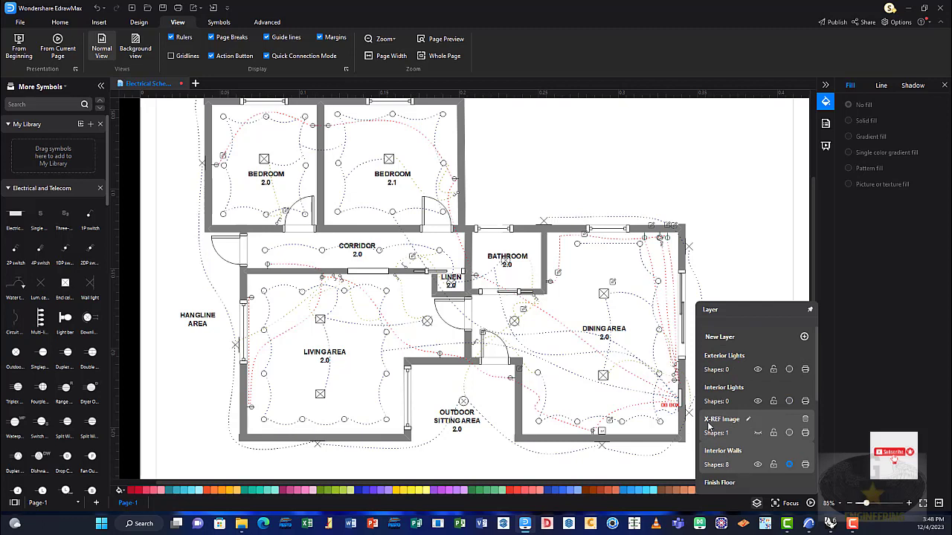
click(759, 435)
click(759, 433)
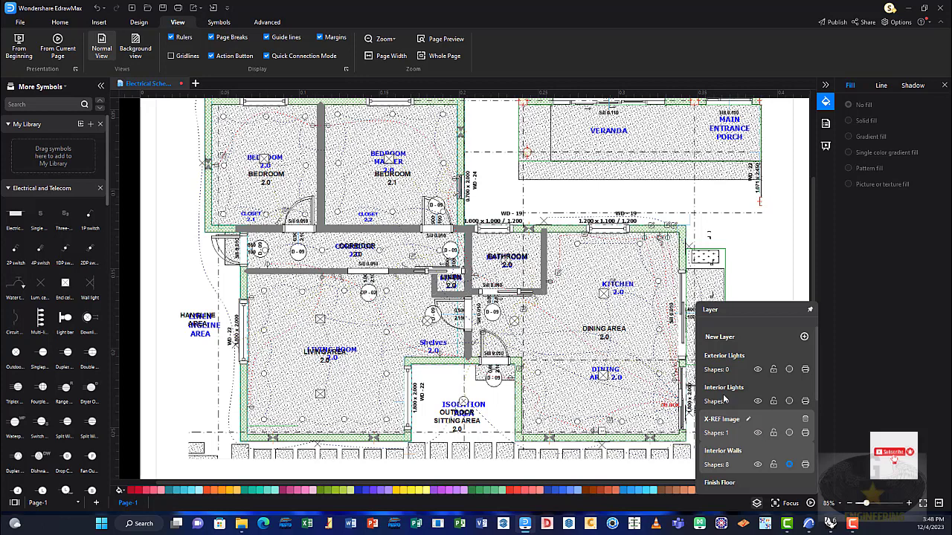
Inspect the reference floor plan image and hide the Interior Walls layer.
click(673, 232)
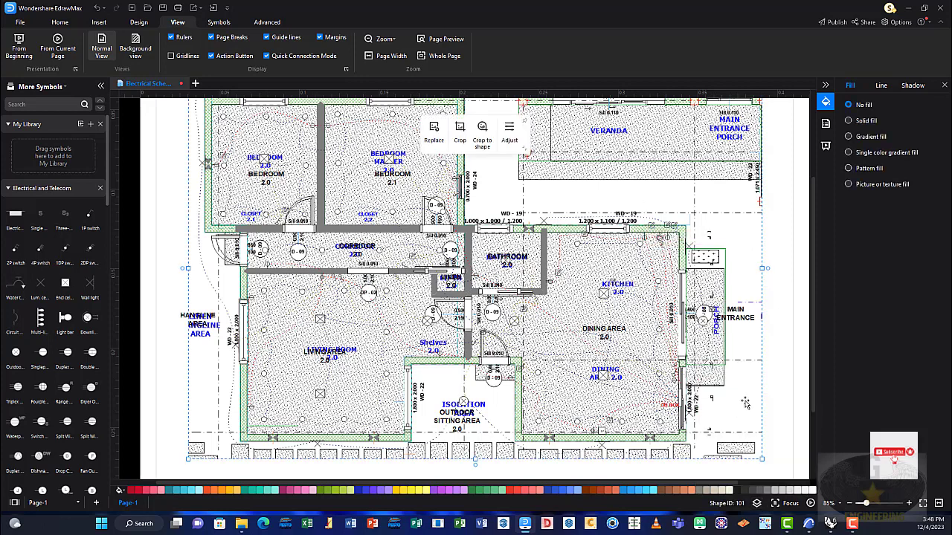
ctrl+scroll(636, 345, down, 5)
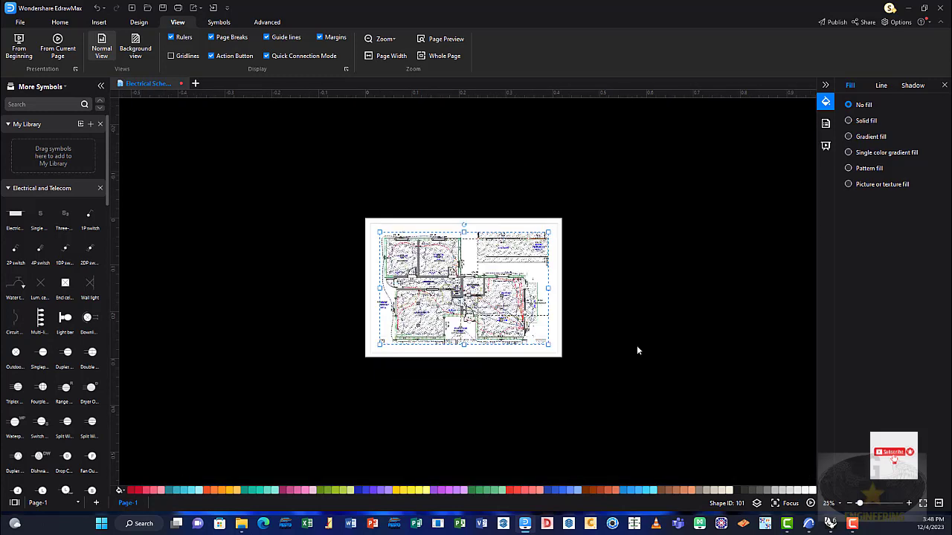
ctrl+scroll(467, 313, up, 2)
ctrl+scroll(462, 308, up, 2)
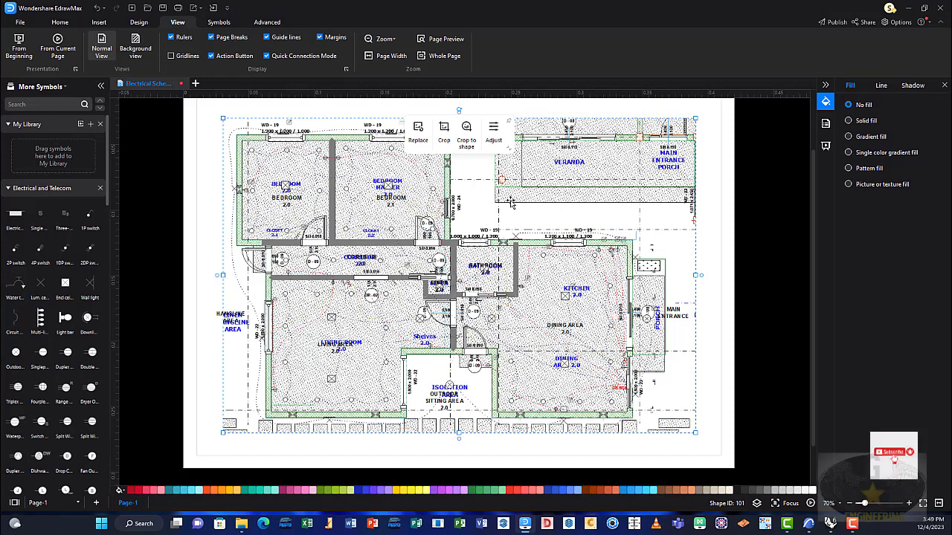
click(757, 504)
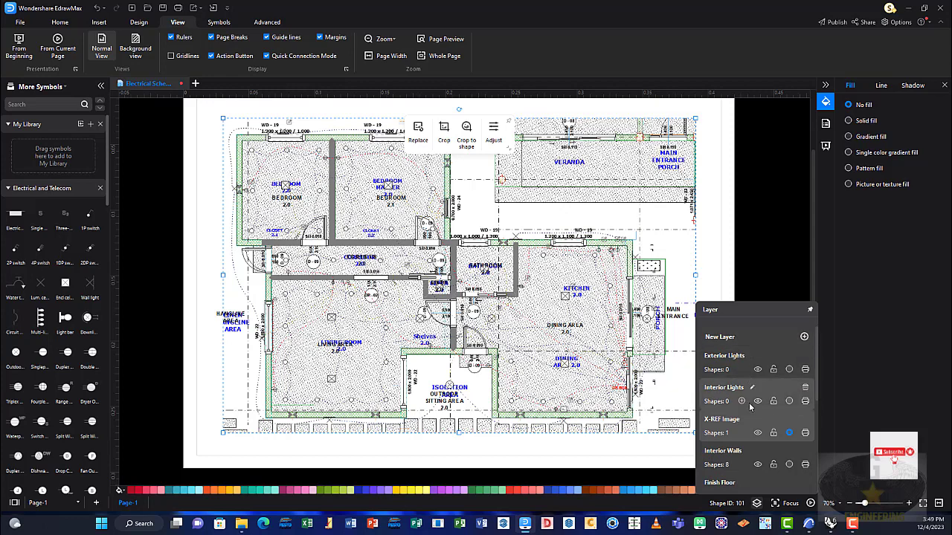
click(758, 464)
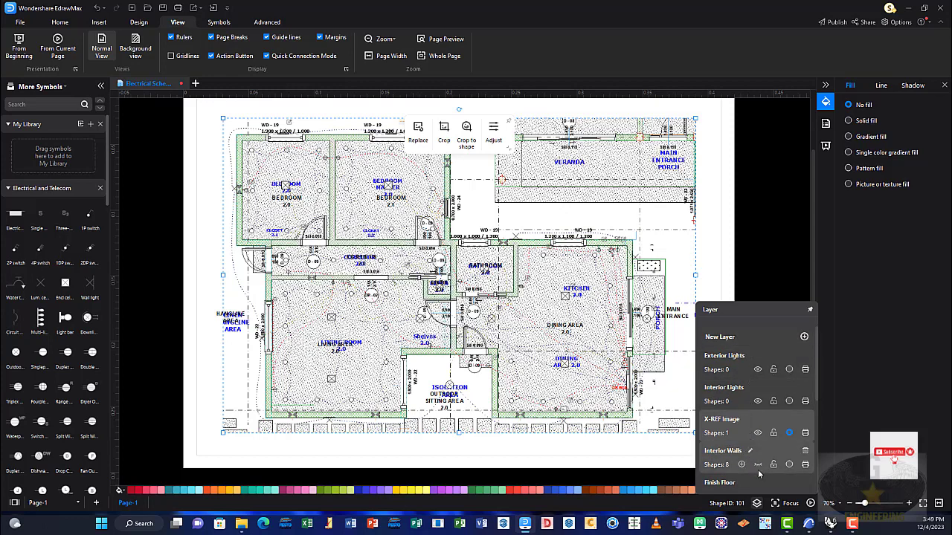
click(663, 227)
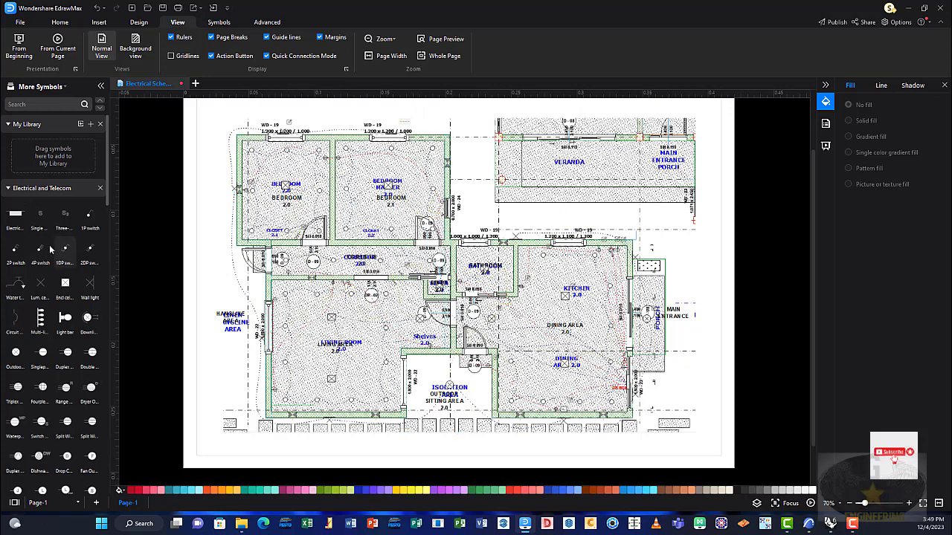
Place a vertical wall over the left exterior wall of Bedroom 2.0 and stretch it to the wall's lower corner.
click(10, 190)
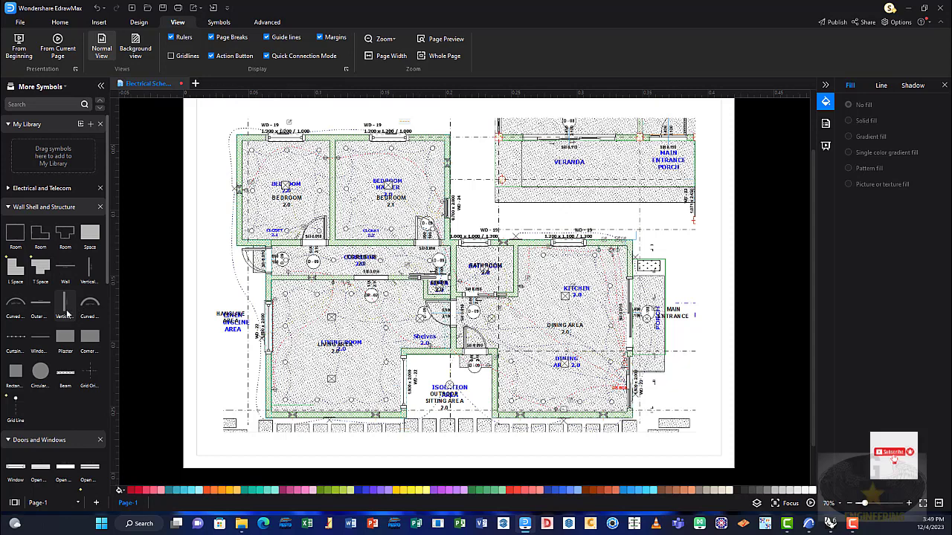
drag(65, 311, 239, 136)
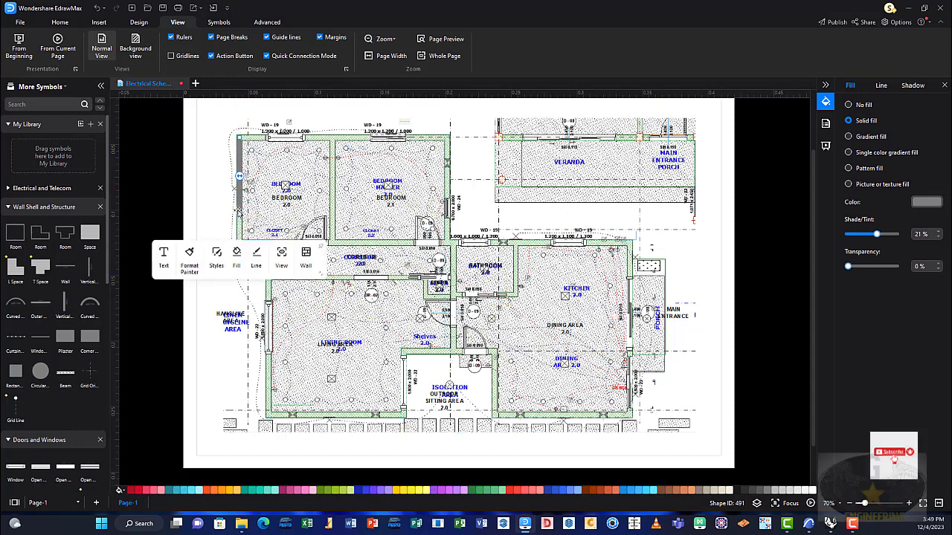
drag(239, 214, 240, 247)
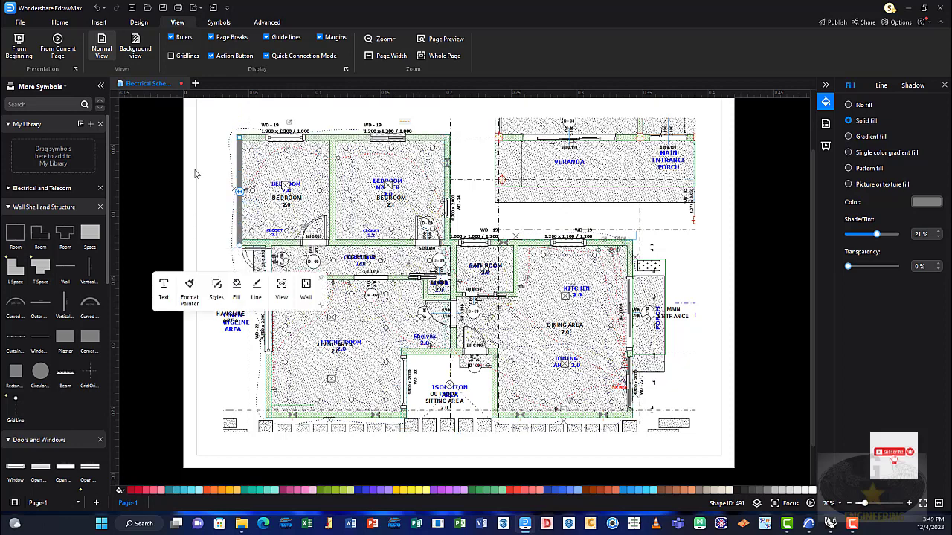
Add a horizontal wall along the upper edge of both bedrooms, extending it to the far right corner.
drag(73, 270, 282, 142)
click(223, 131)
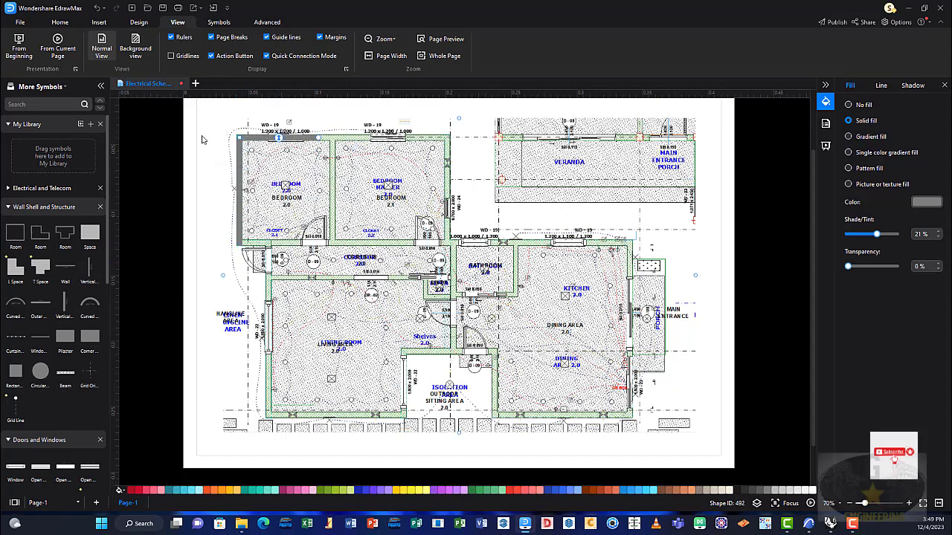
click(311, 142)
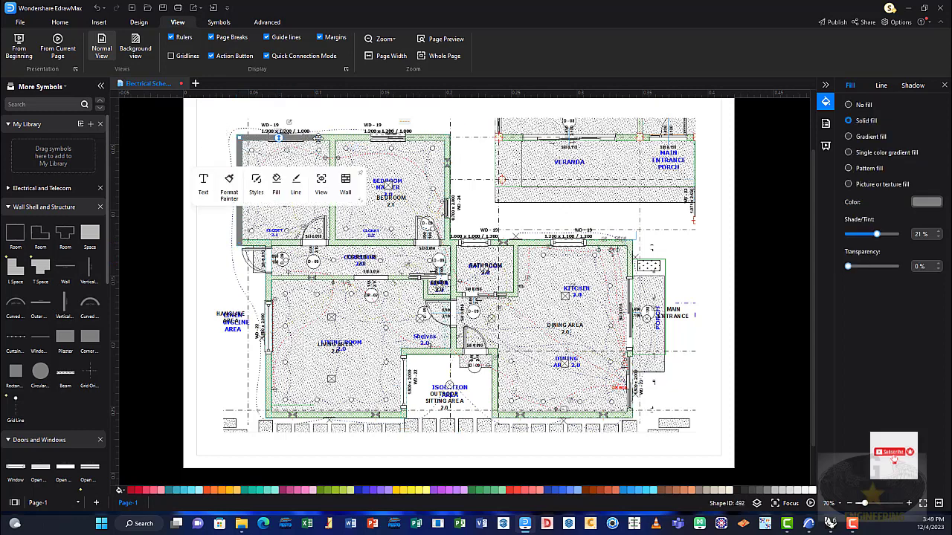
drag(318, 139, 343, 139)
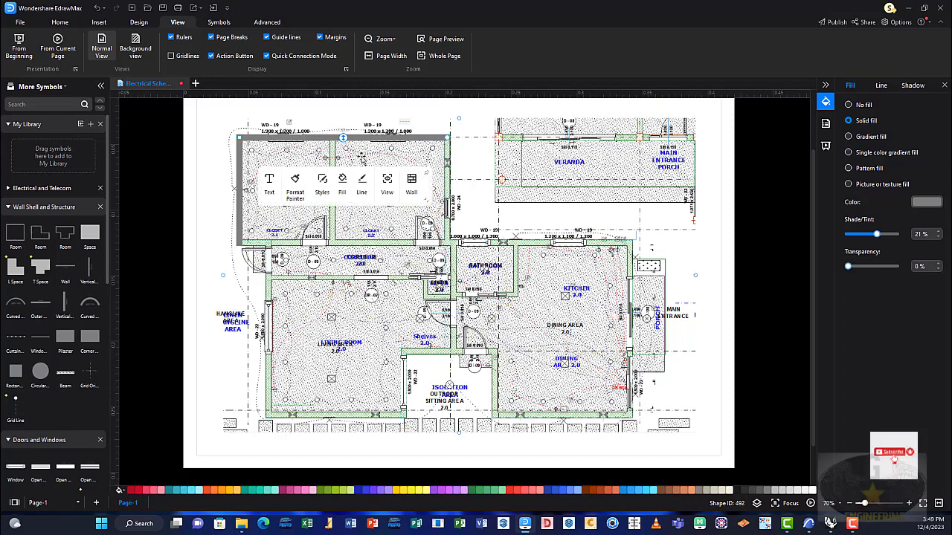
Delete the two trial walls placed around the bedrooms.
click(238, 176)
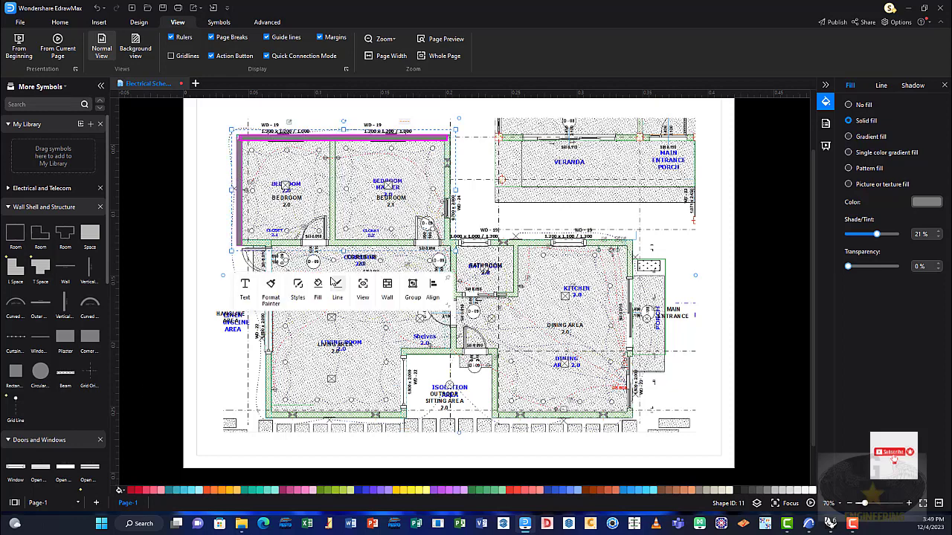
key(Delete)
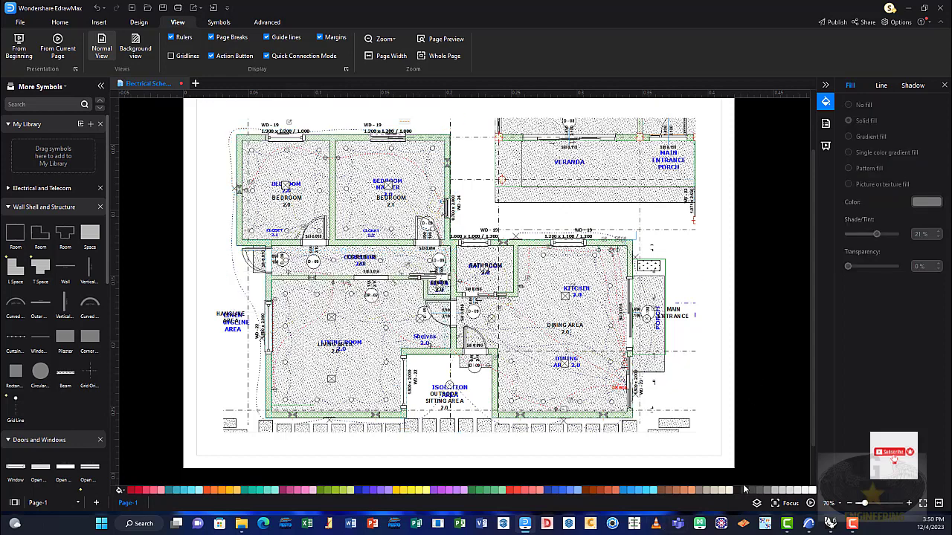
Hide the X-REF Image layer and make the Interior Walls layer visible again.
click(757, 504)
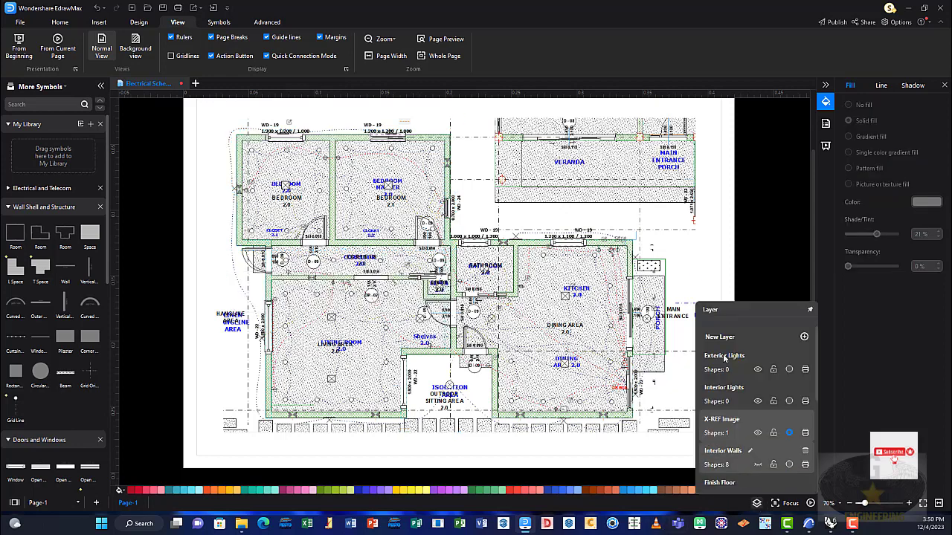
click(757, 433)
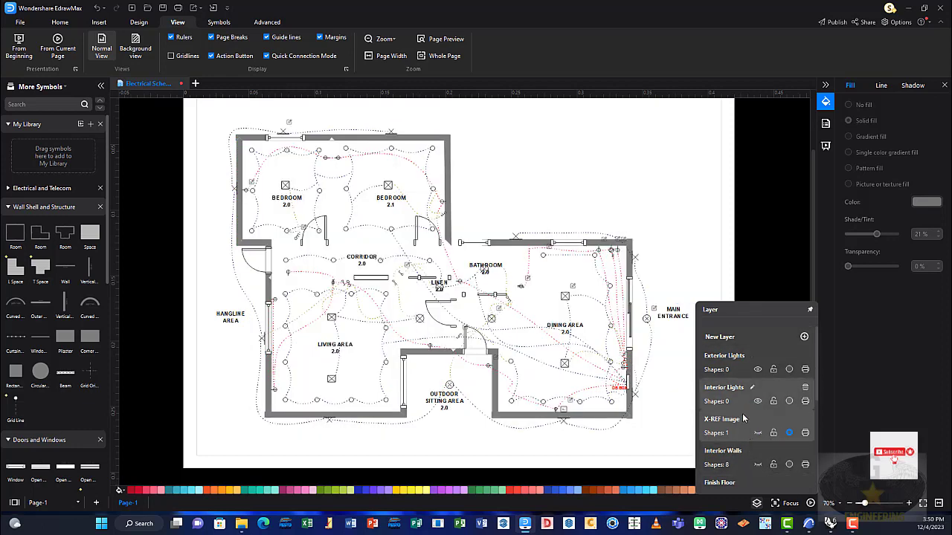
scroll(751, 416, down, 1)
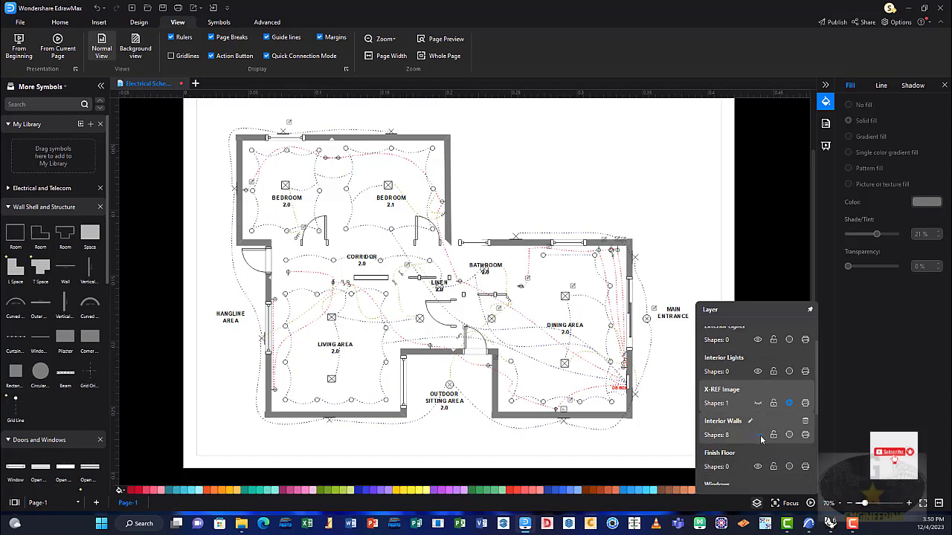
click(757, 435)
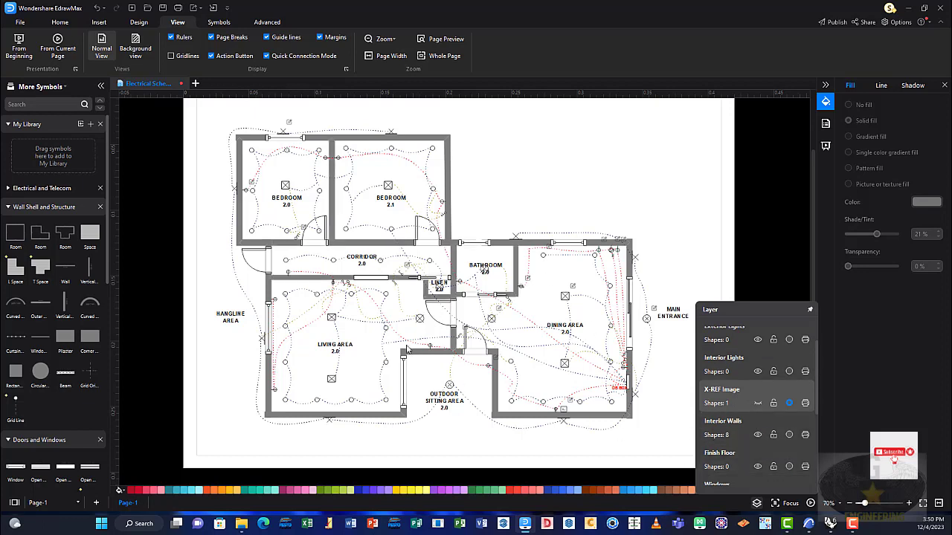
click(714, 217)
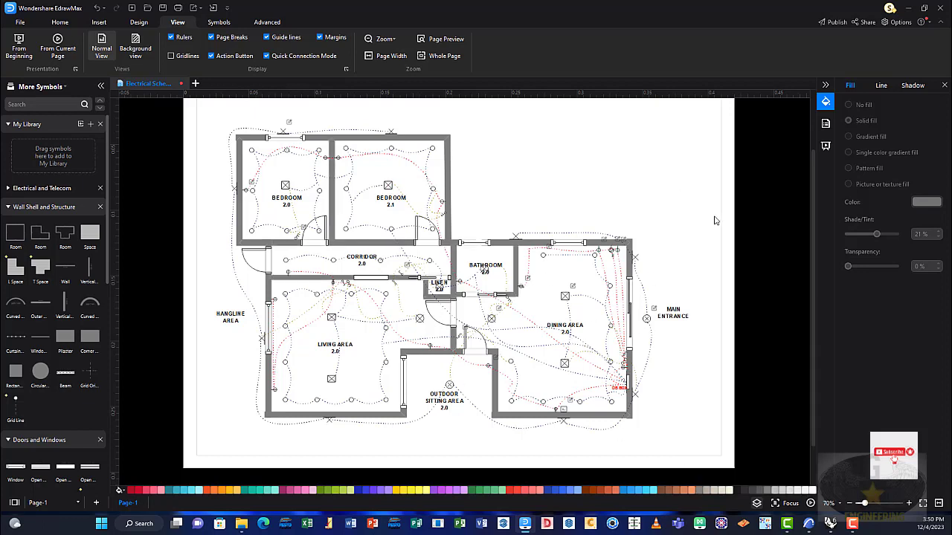
Collapse the Wall Shell and Structure and Doors and Windows libraries, and look through the Lighting symbols.
click(7, 208)
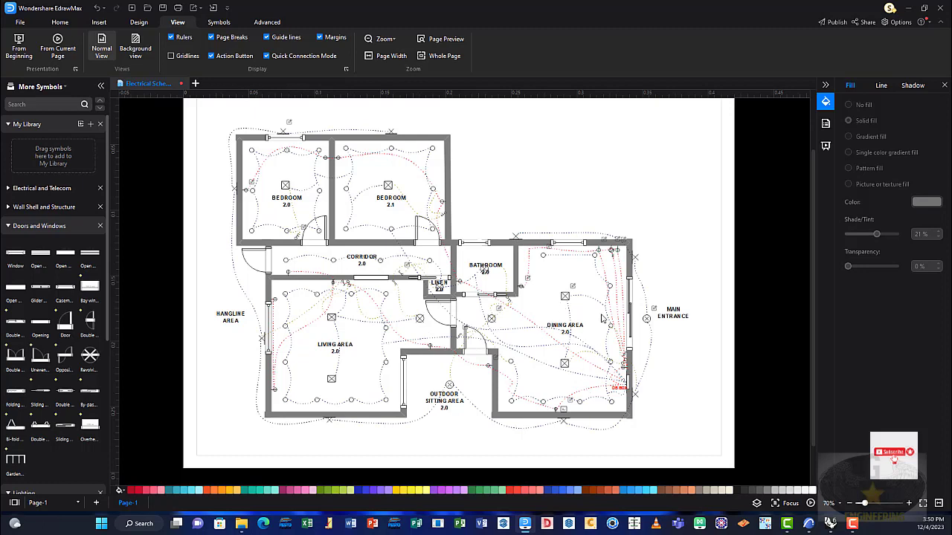
click(6, 230)
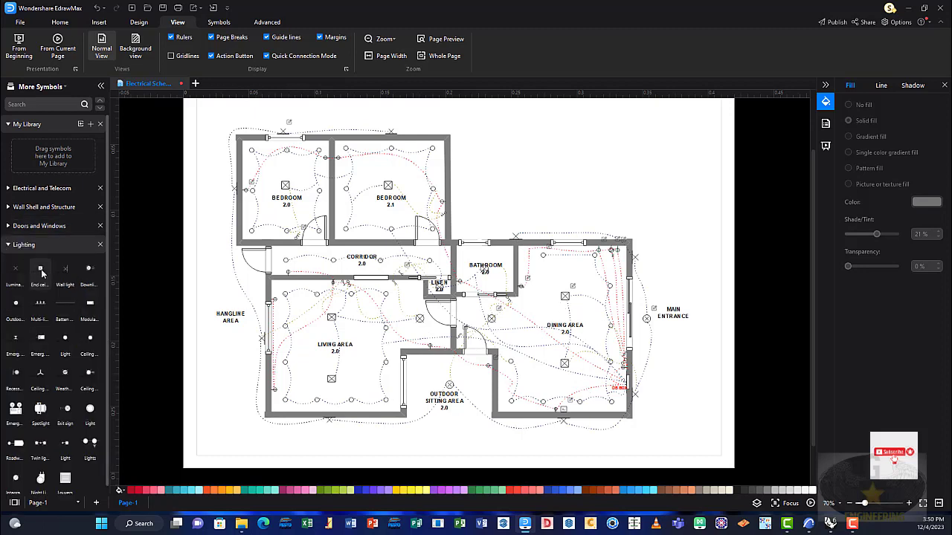
scroll(52, 386, down, 2)
scroll(52, 386, up, 2)
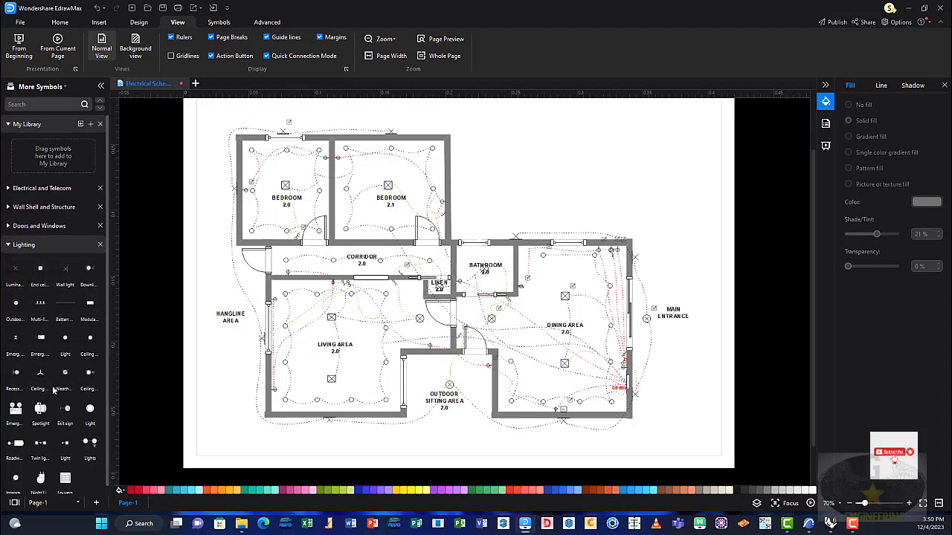
scroll(41, 342, down, 1)
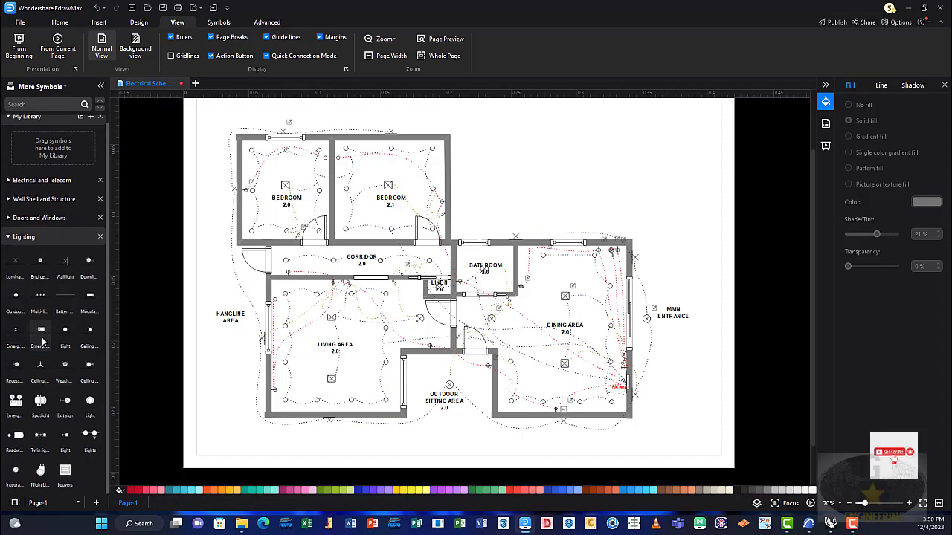
click(9, 241)
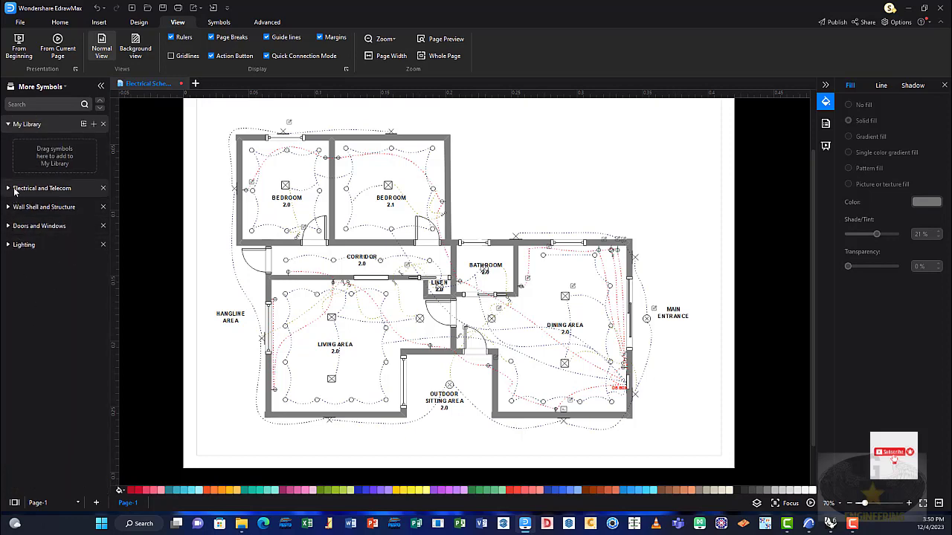
Look through the Electrical and Telecom library's switches, outlets, detectors and wiring symbols, and collapse it when finished.
click(10, 190)
scroll(70, 298, down, 10)
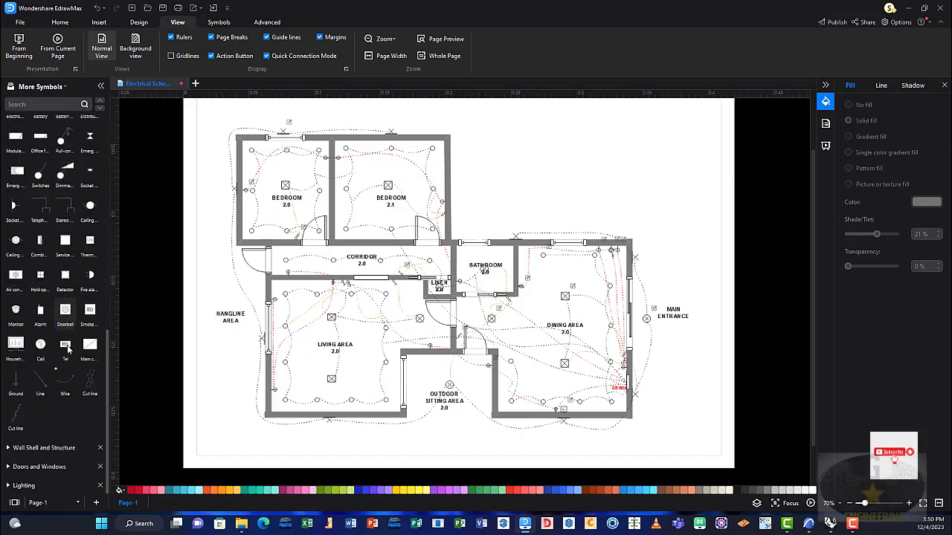
scroll(67, 349, up, 2)
scroll(68, 349, up, 6)
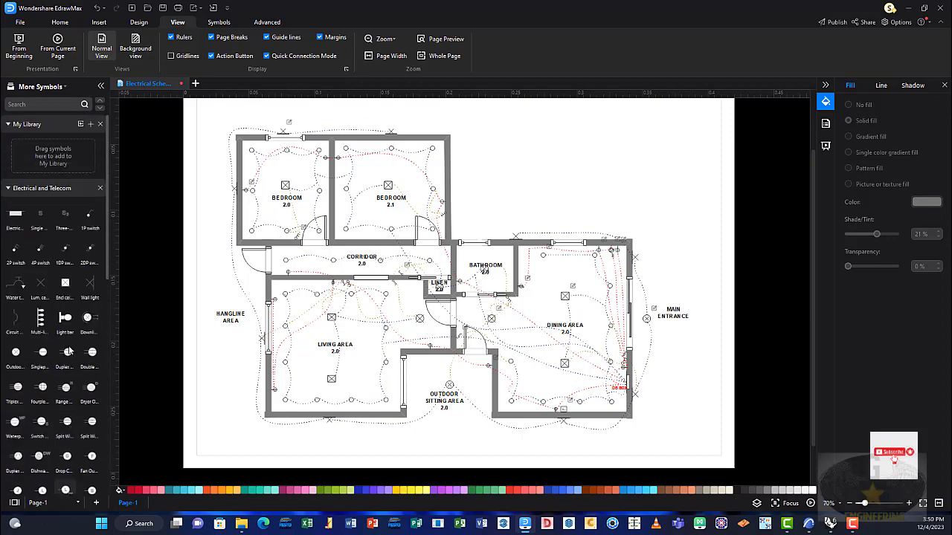
scroll(69, 352, down, 6)
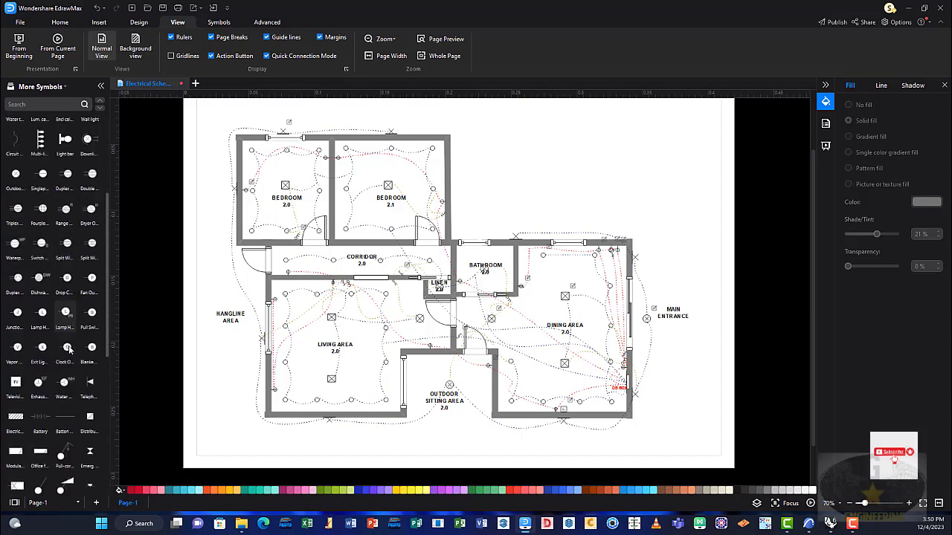
scroll(68, 351, down, 6)
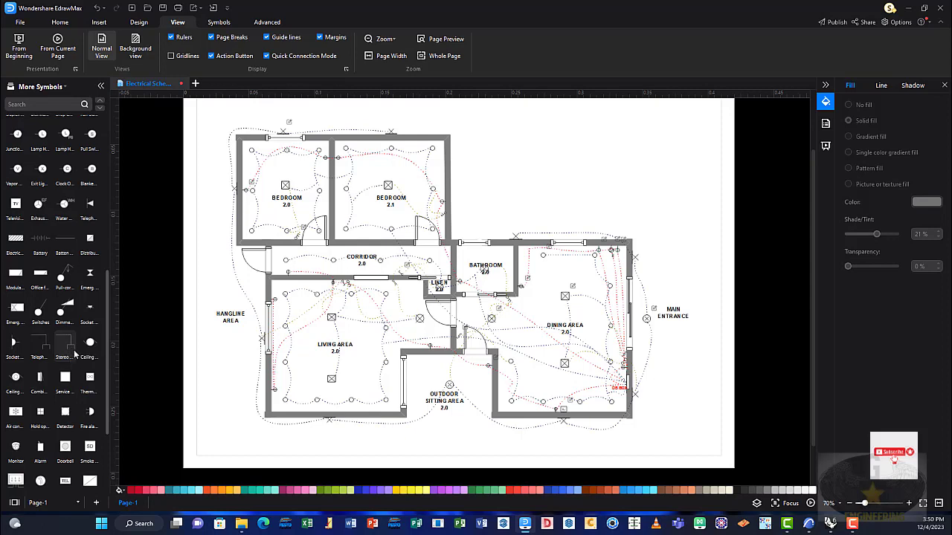
scroll(74, 356, up, 10)
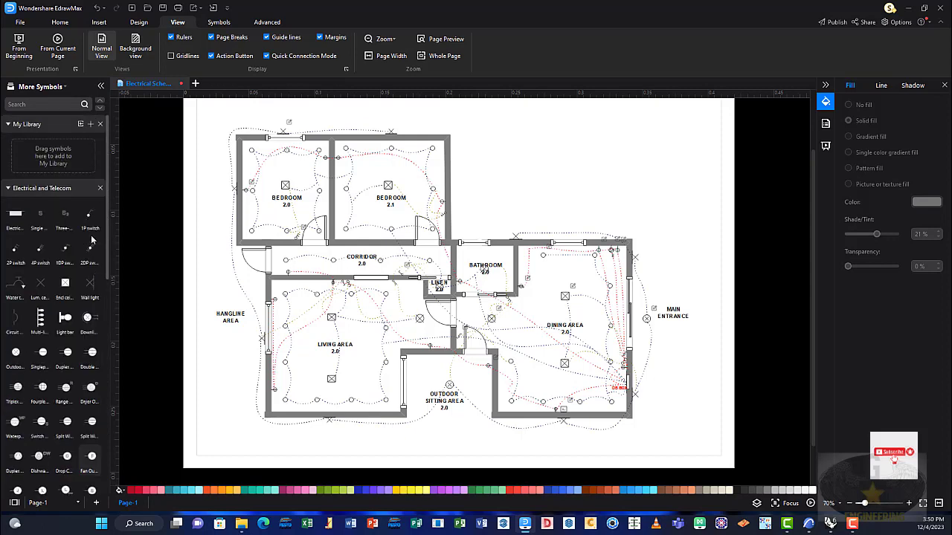
scroll(92, 239, down, 10)
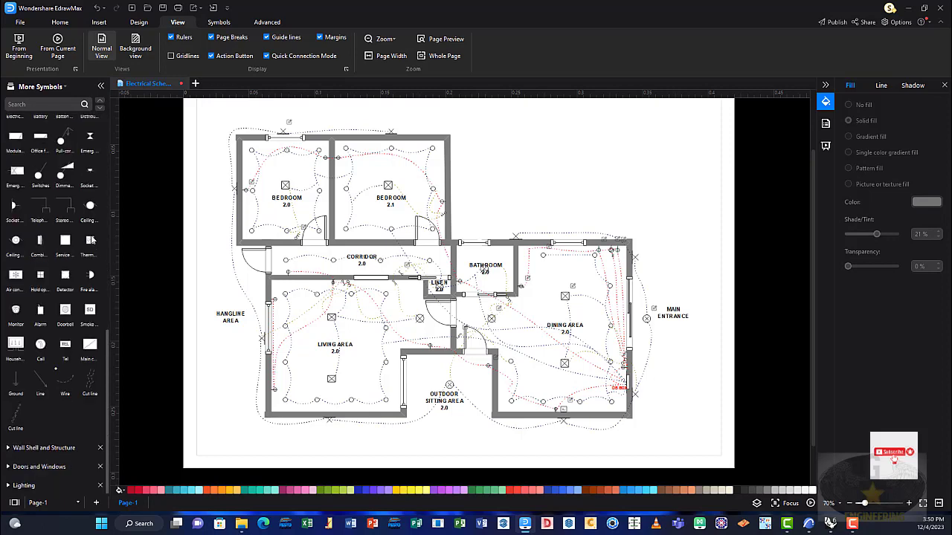
scroll(91, 240, up, 3)
scroll(91, 239, up, 4)
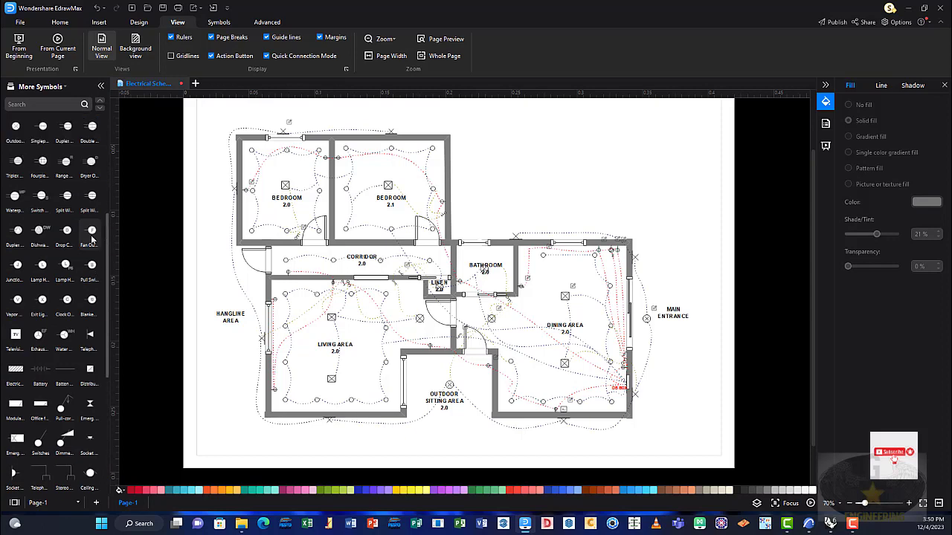
scroll(92, 240, down, 6)
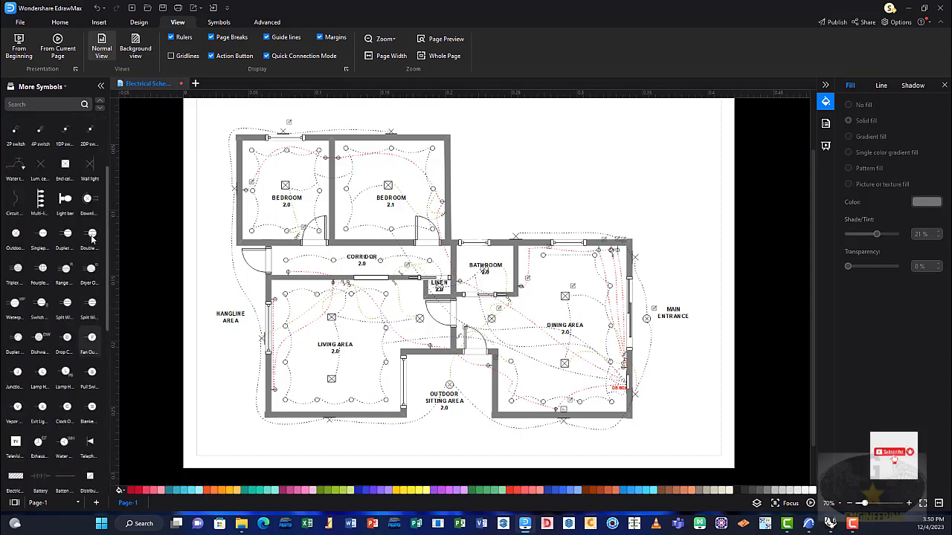
scroll(92, 240, up, 6)
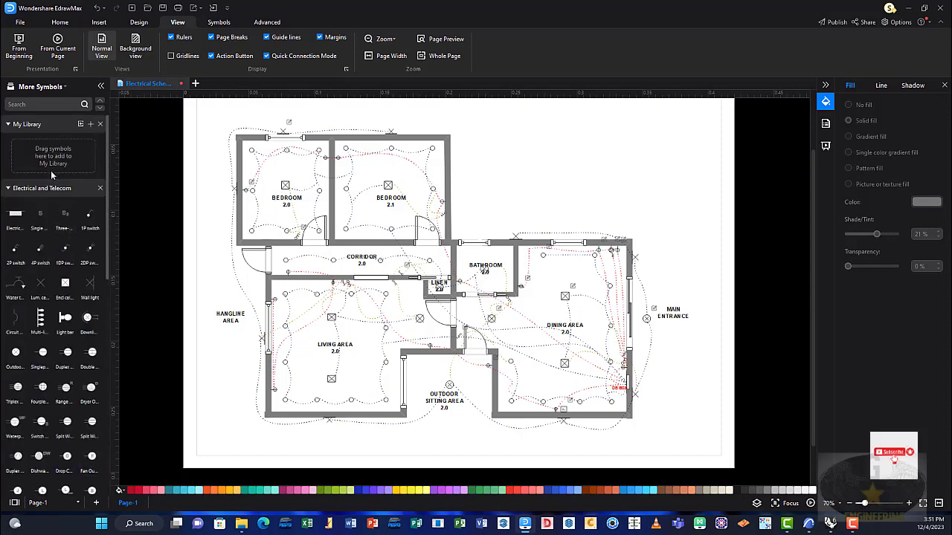
click(8, 188)
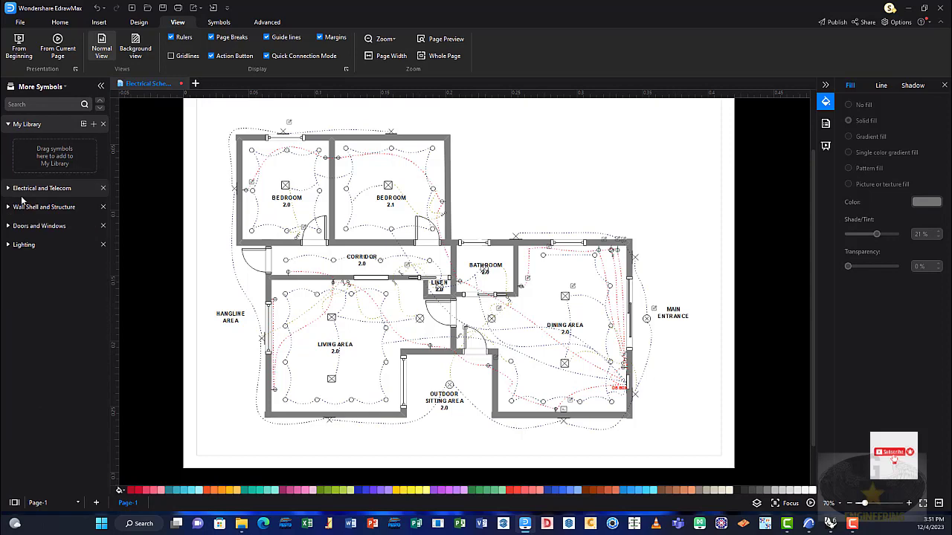
Expand the Lighting symbol library and briefly check the Doors and Windows library.
click(13, 245)
scroll(52, 301, up, 1)
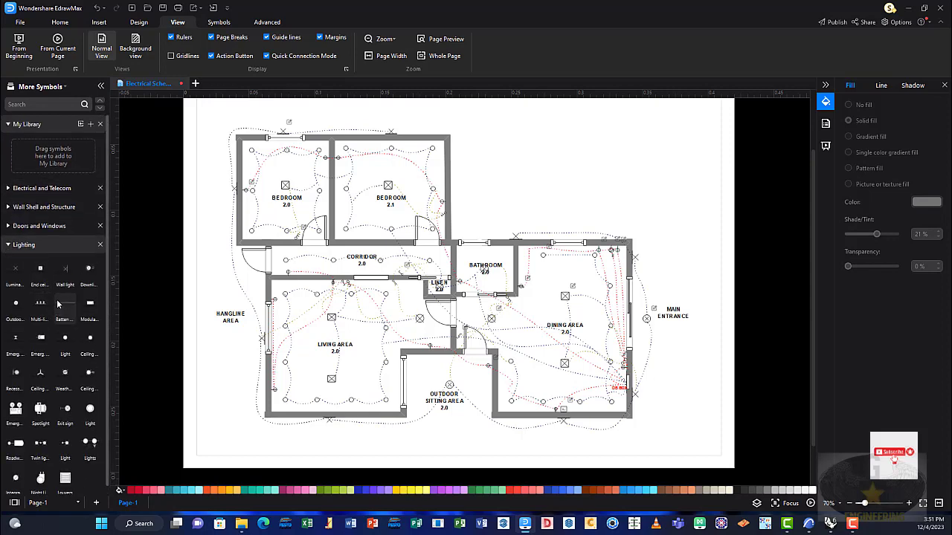
click(23, 227)
click(23, 226)
Examine the lights, switches and wiring in the bedrooms, corridor and living area, along with the overall plan.
ctrl+scroll(428, 195, up, 5)
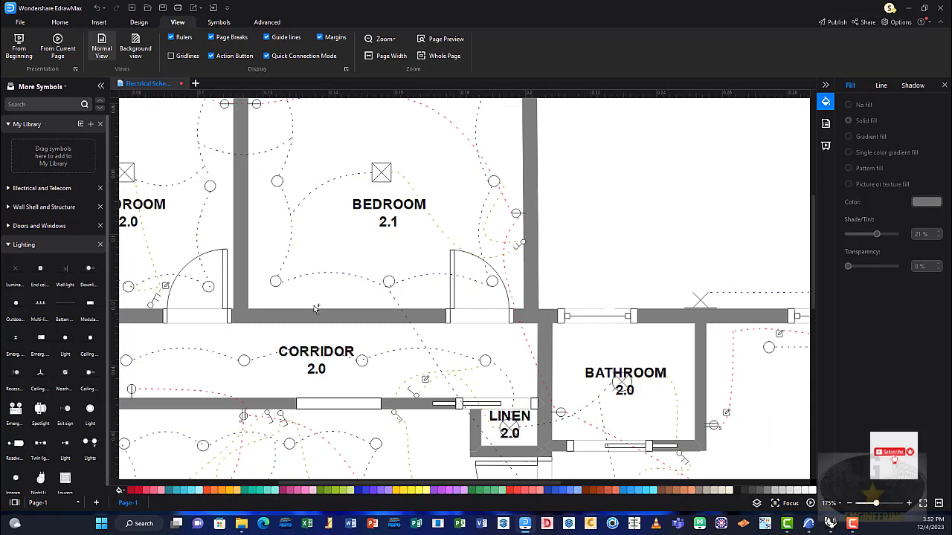
ctrl+scroll(368, 299, down, 5)
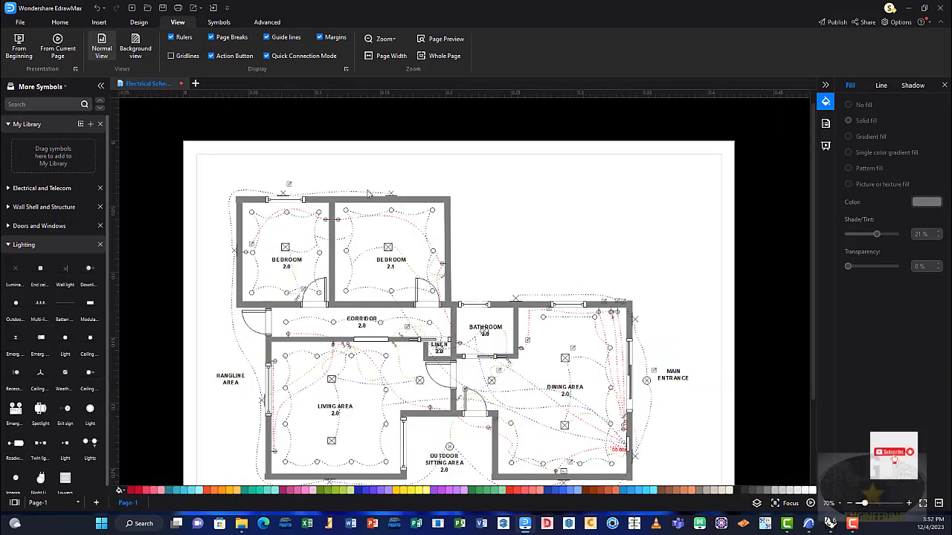
scroll(471, 286, down, 2)
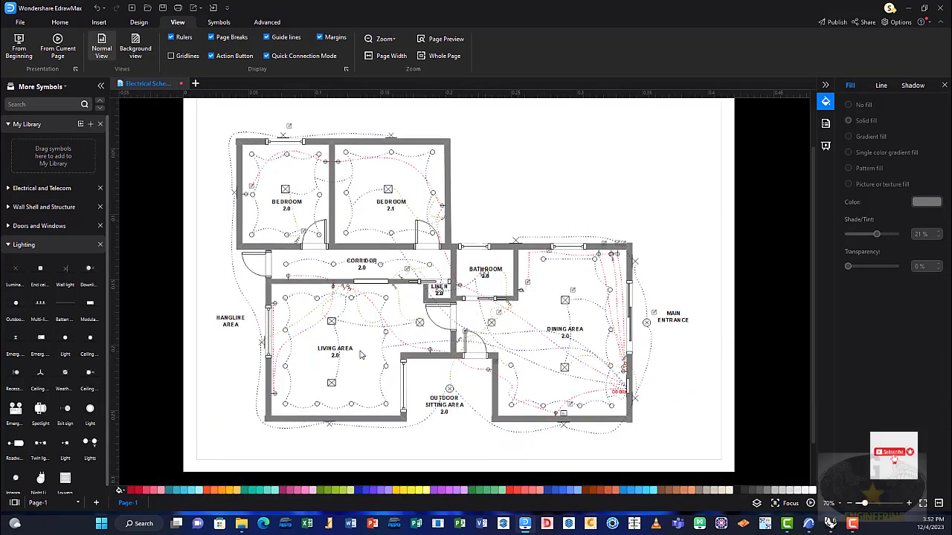
scroll(360, 357, up, 2)
scroll(333, 366, down, 3)
scroll(336, 362, up, 1)
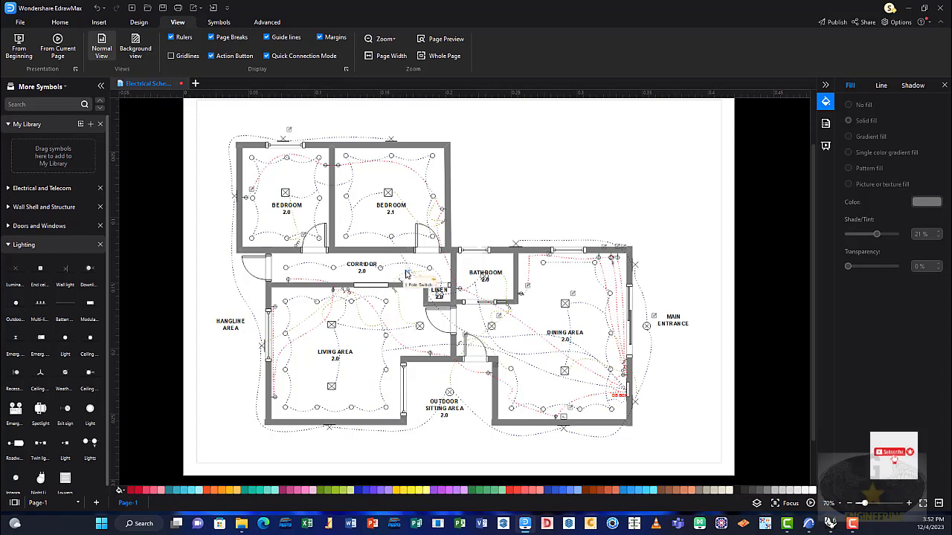
scroll(406, 274, down, 2)
scroll(406, 273, up, 2)
Review the available export formats for the drawing and return to the floor plan.
click(27, 23)
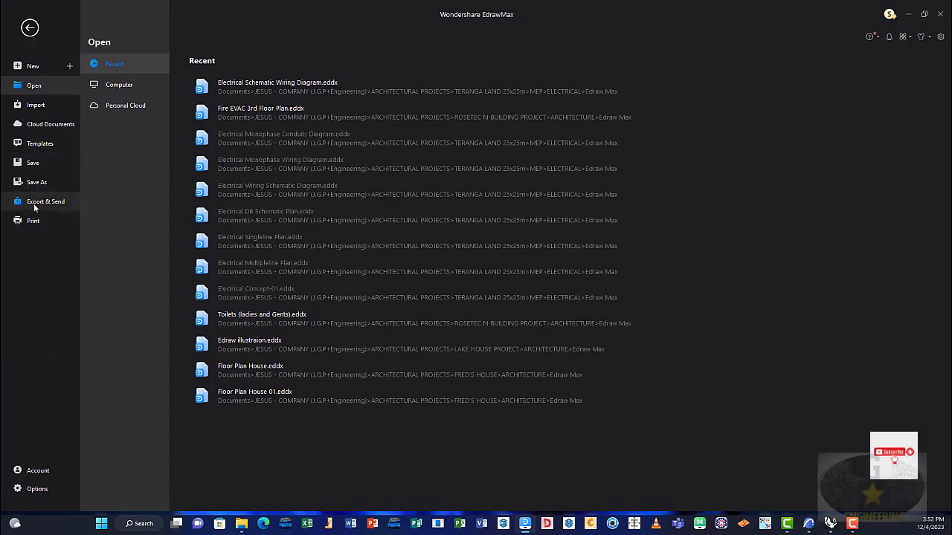
click(47, 202)
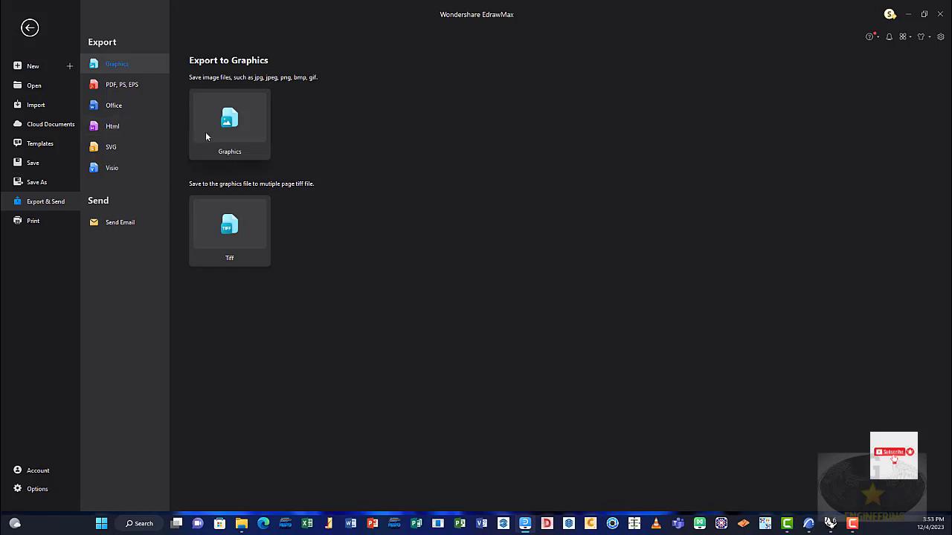
click(30, 28)
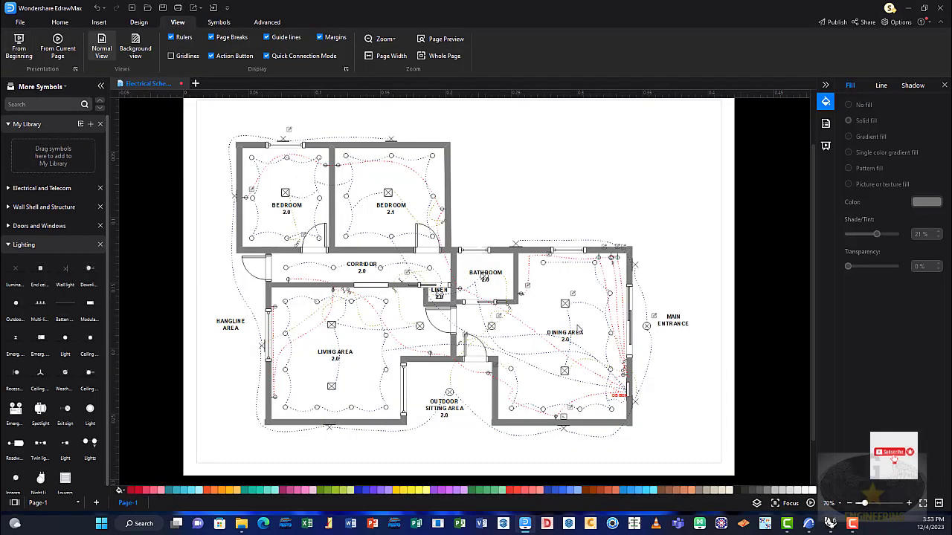
Examine the wiring from the bedrooms to the dining area, including the downlight note, the DB BOX and the TV outlet.
ctrl+scroll(388, 307, up, 5)
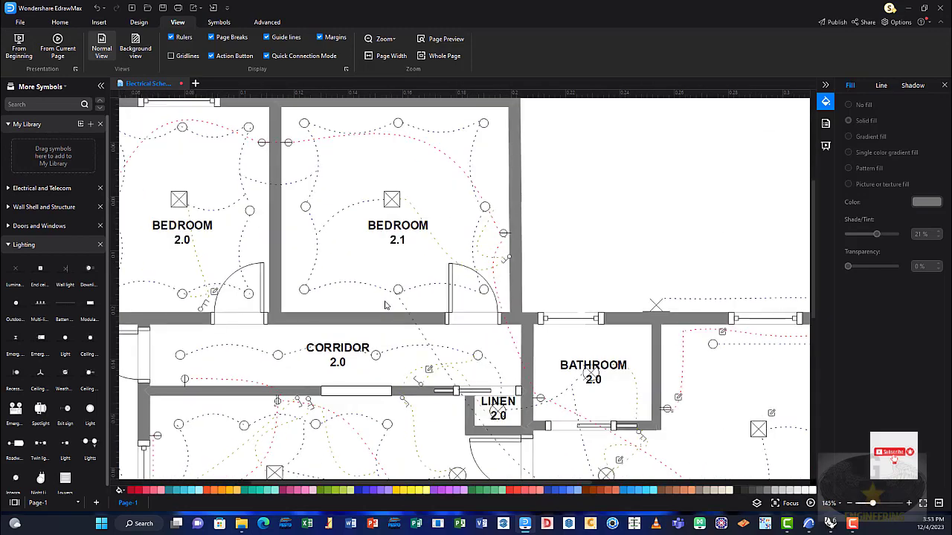
ctrl+scroll(387, 306, down, 3)
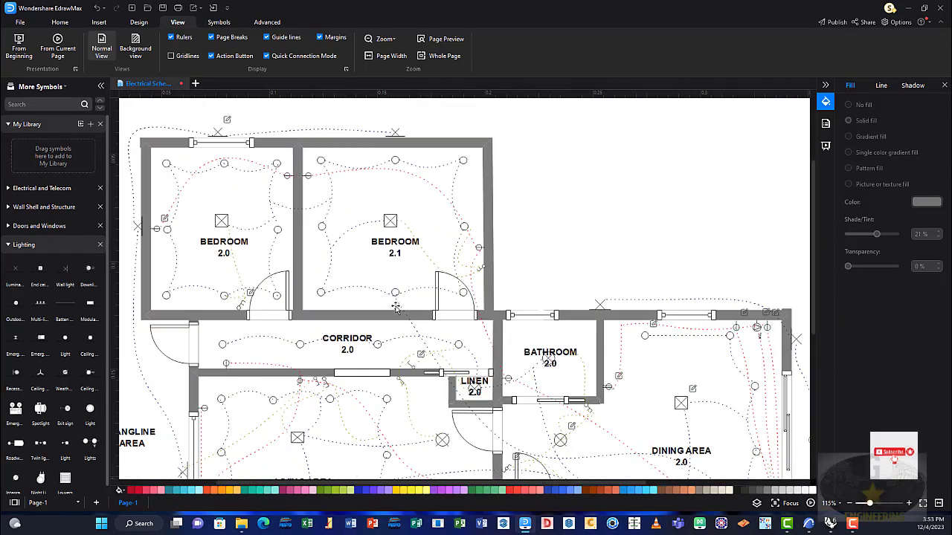
scroll(395, 308, down, 4)
ctrl+scroll(399, 258, up, 5)
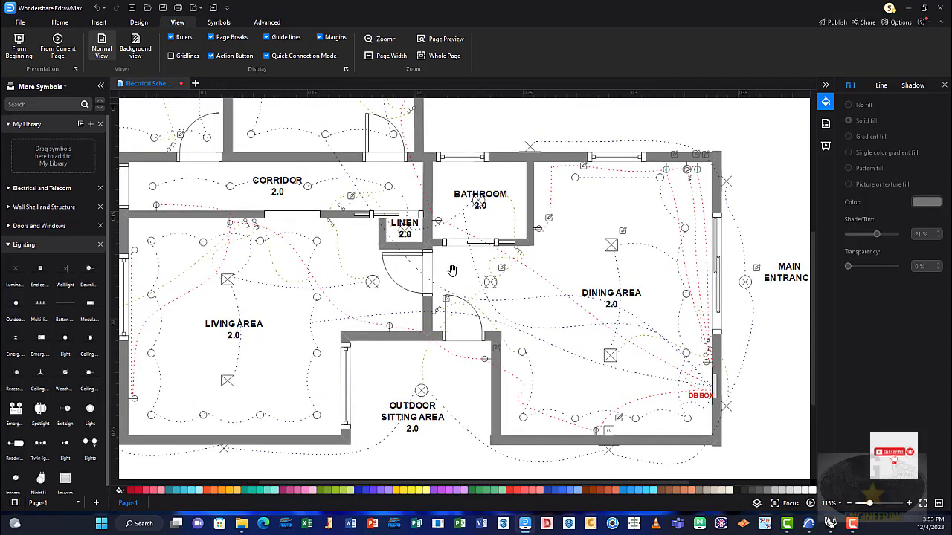
ctrl+scroll(352, 262, up, 1)
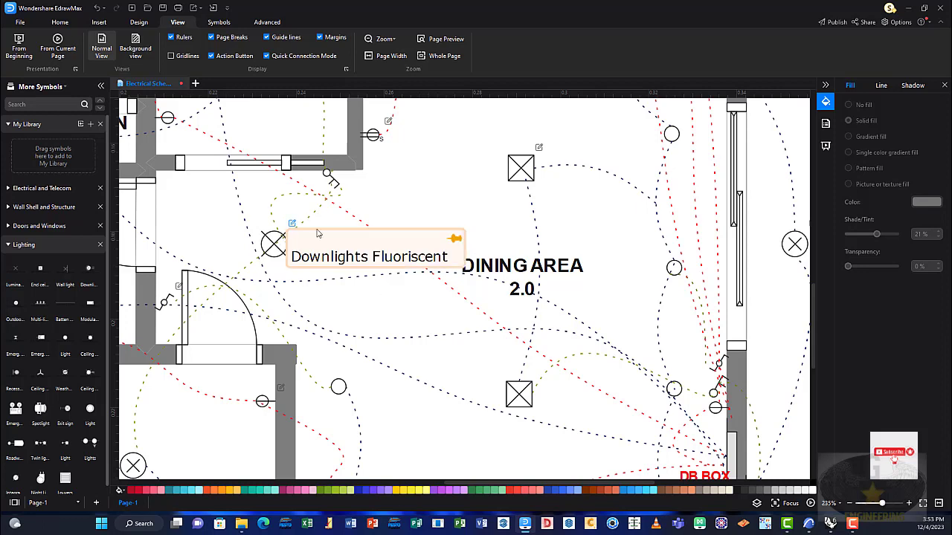
scroll(515, 324, down, 4)
scroll(496, 369, up, 4)
right_drag(510, 356, 476, 340)
scroll(497, 379, down, 4)
ctrl+scroll(461, 334, up, 3)
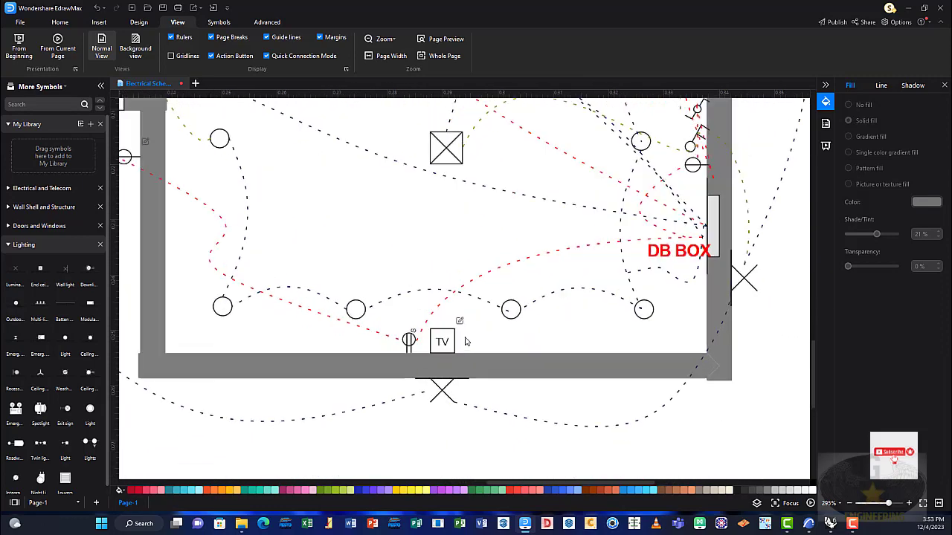
Check the socket beside the TV outlet and select the round ceiling light above and right of it in the dining area.
click(398, 347)
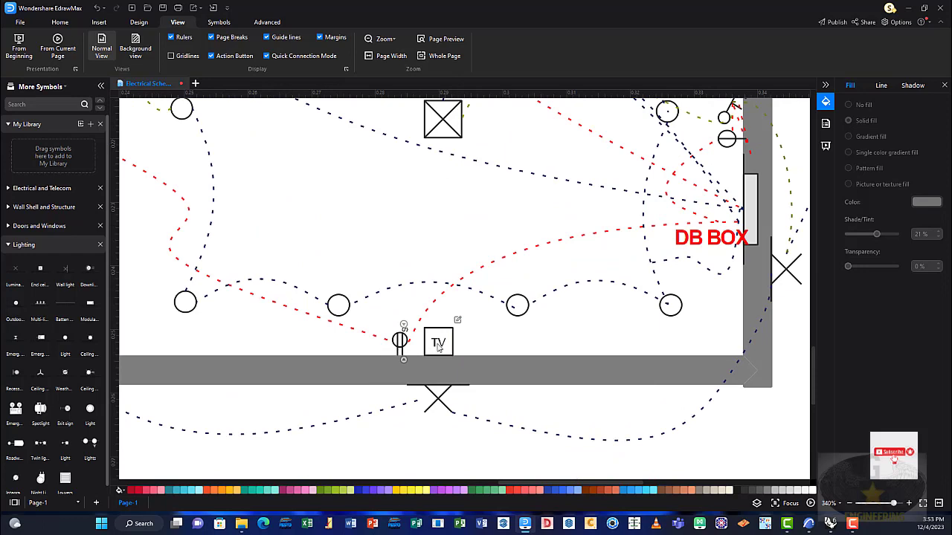
click(485, 321)
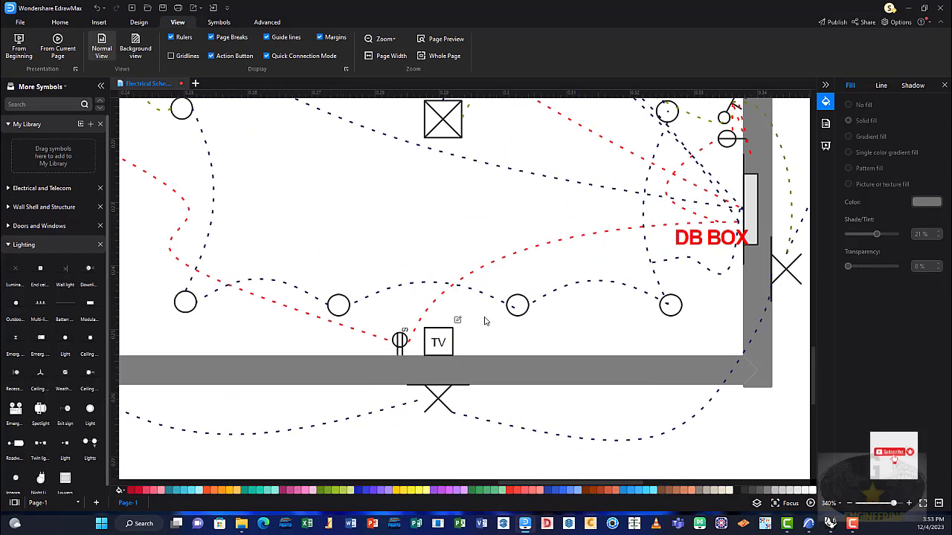
click(518, 300)
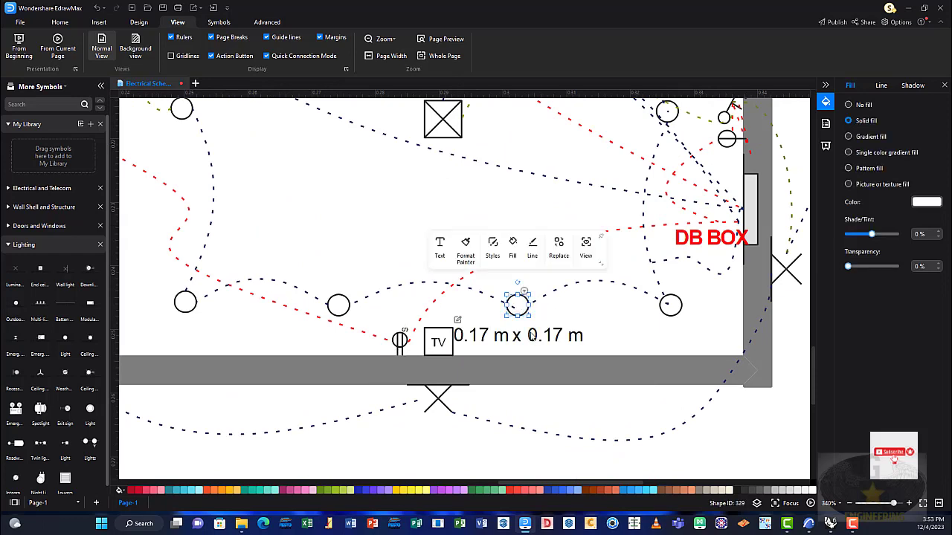
Try replacing the selected round ceiling light with another lighting symbol, undo the replacement and clear the selection.
right_click(521, 300)
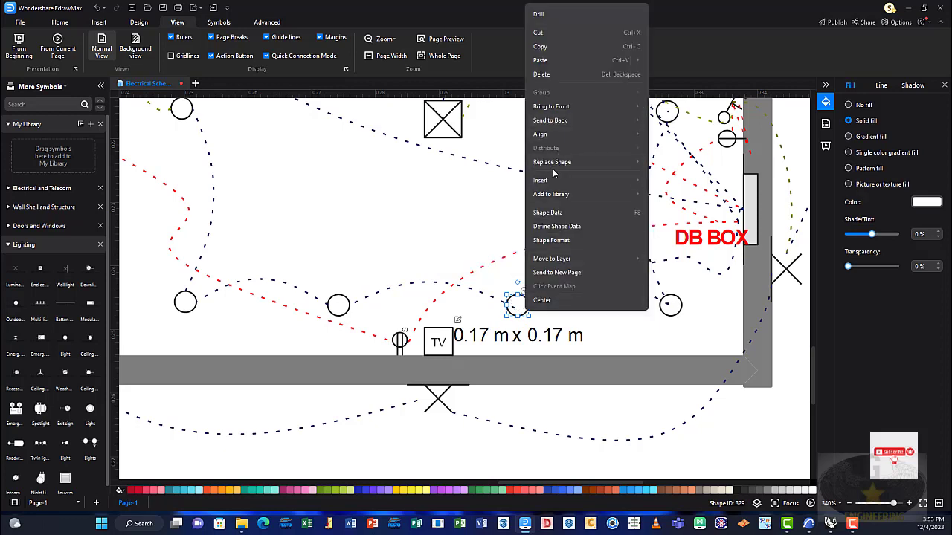
mouse_move(548, 171)
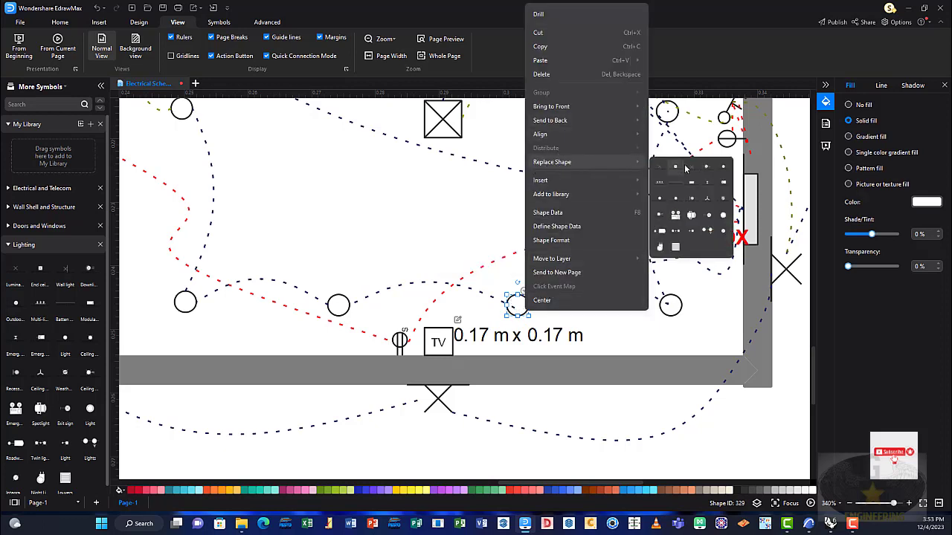
click(692, 200)
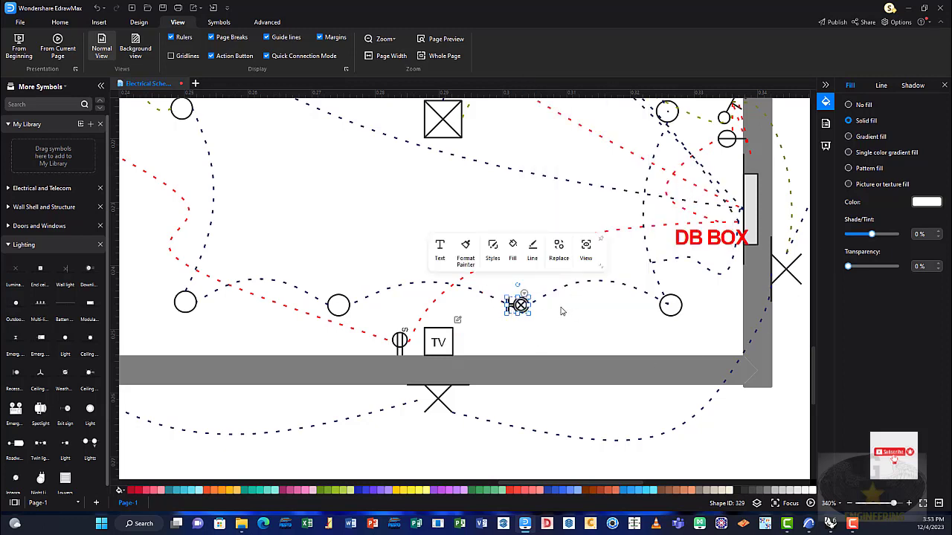
key(ctrl+z)
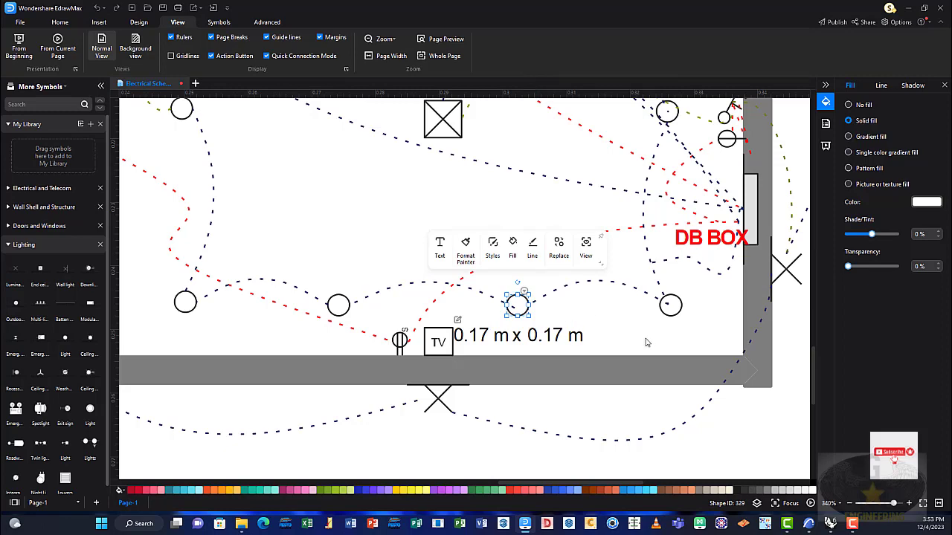
click(618, 327)
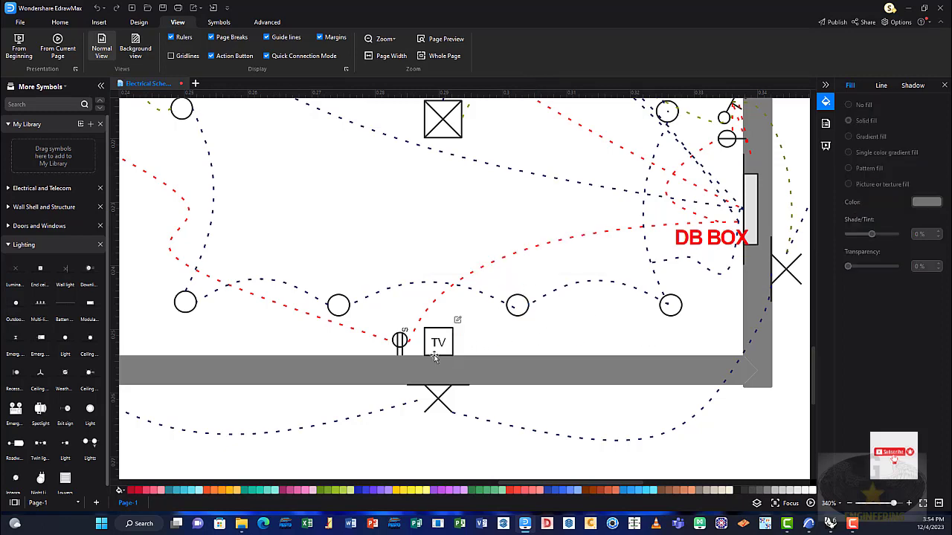
Examine the dining area's lights and wiring to the DB BOX together with the adjoining rooms.
scroll(439, 356, down, 1)
scroll(461, 348, up, 2)
ctrl+scroll(474, 333, down, 4)
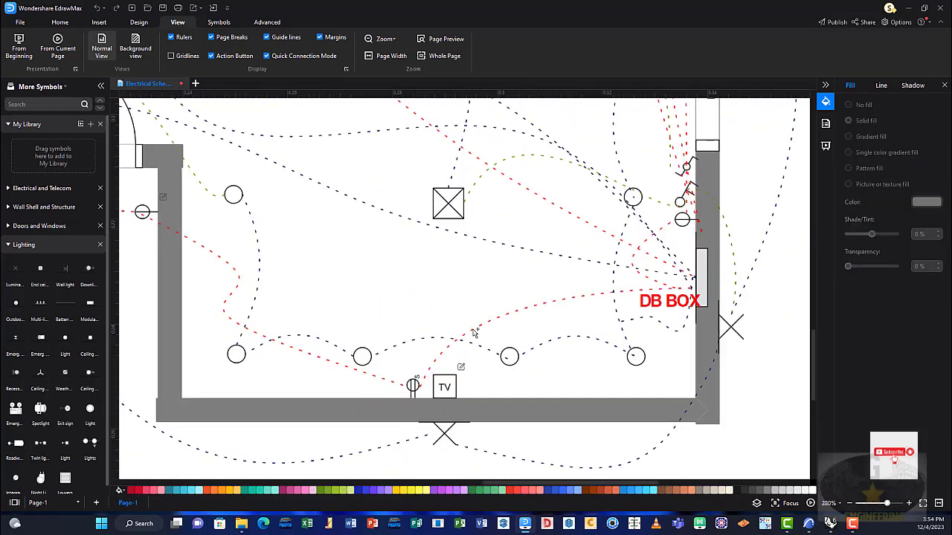
ctrl+scroll(478, 362, down, 2)
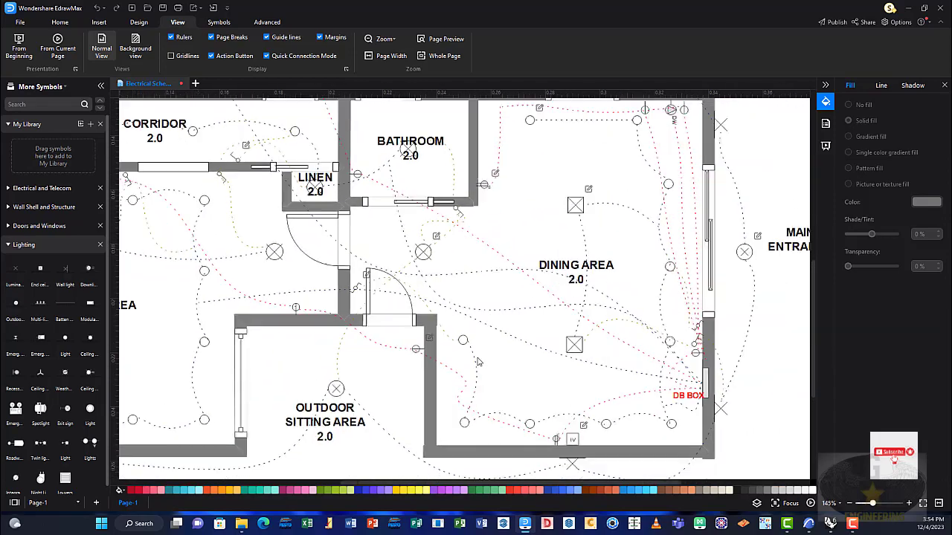
scroll(531, 411, up, 2)
scroll(531, 411, left, 5)
middle_drag(531, 412, 458, 279)
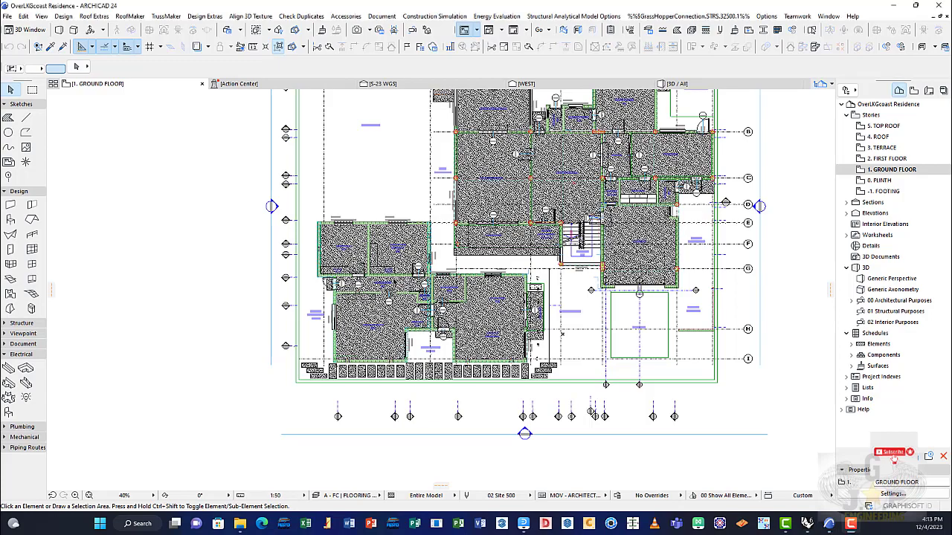
In ARCHICAD, examine the ground floor plan around the bedrooms, corridor, living room, kitchen and dining area.
middle_drag(436, 222, 400, 276)
scroll(348, 379, up, 1)
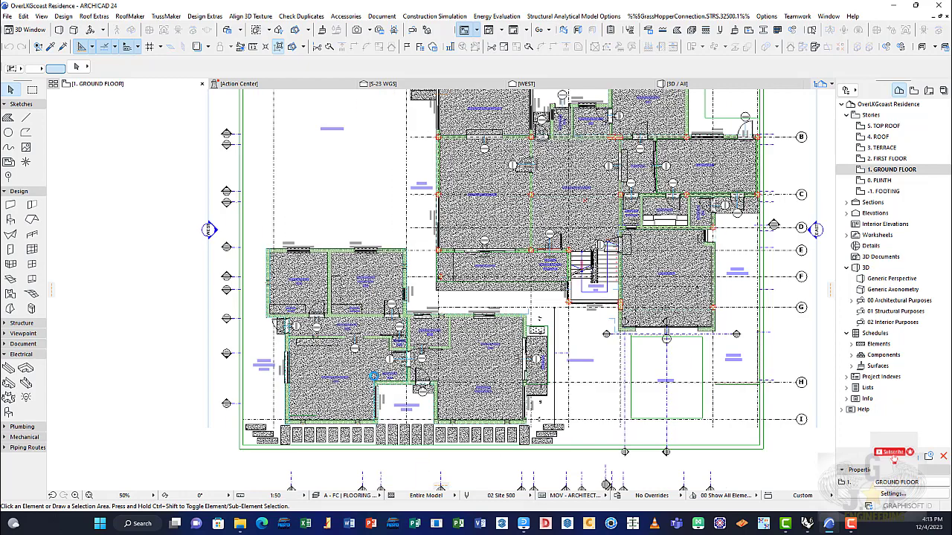
scroll(374, 377, up, 1)
scroll(374, 377, up, 3)
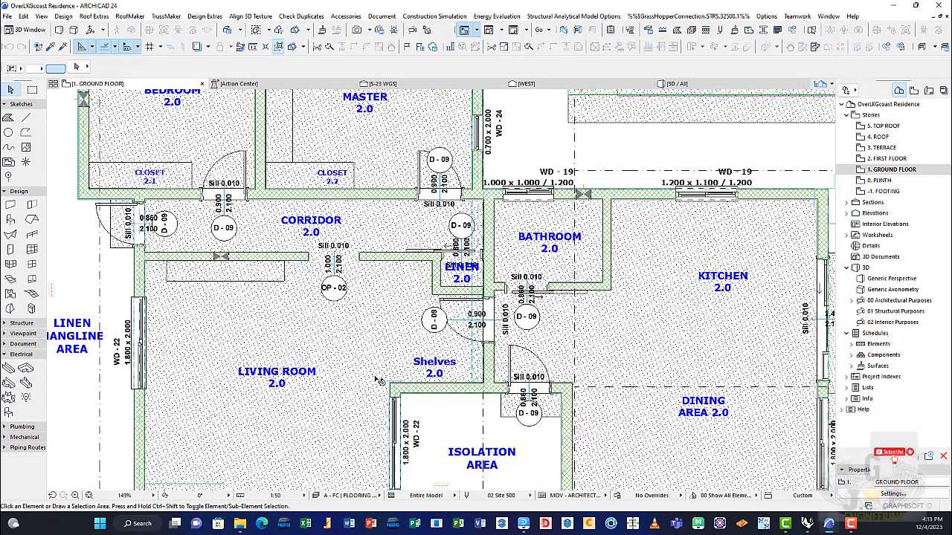
middle_drag(394, 386, 394, 355)
scroll(368, 221, down, 2)
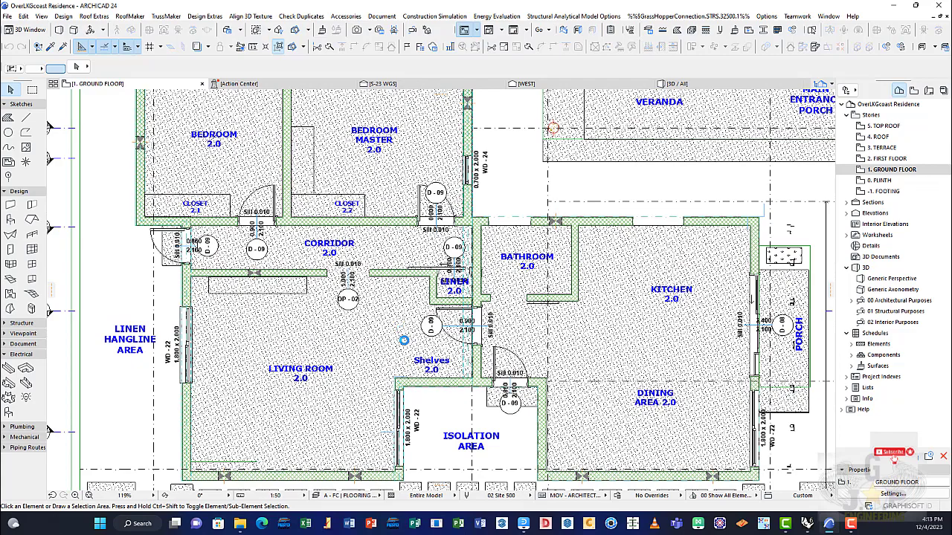
scroll(404, 341, down, 2)
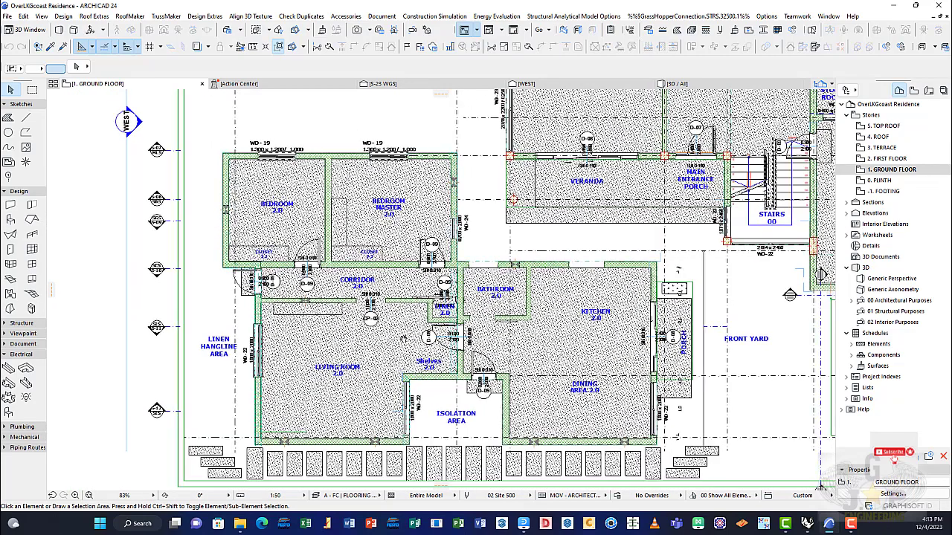
middle_drag(376, 353, 375, 346)
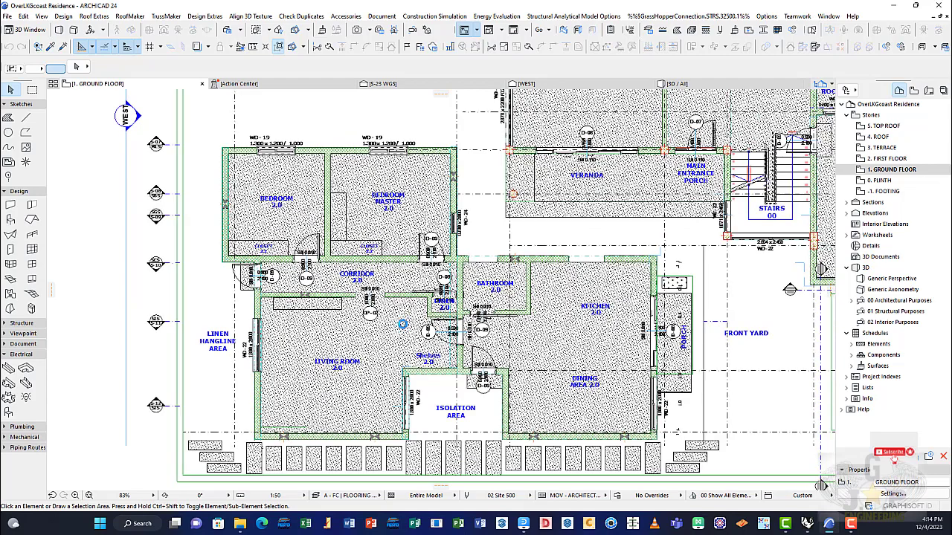
scroll(396, 307, up, 2)
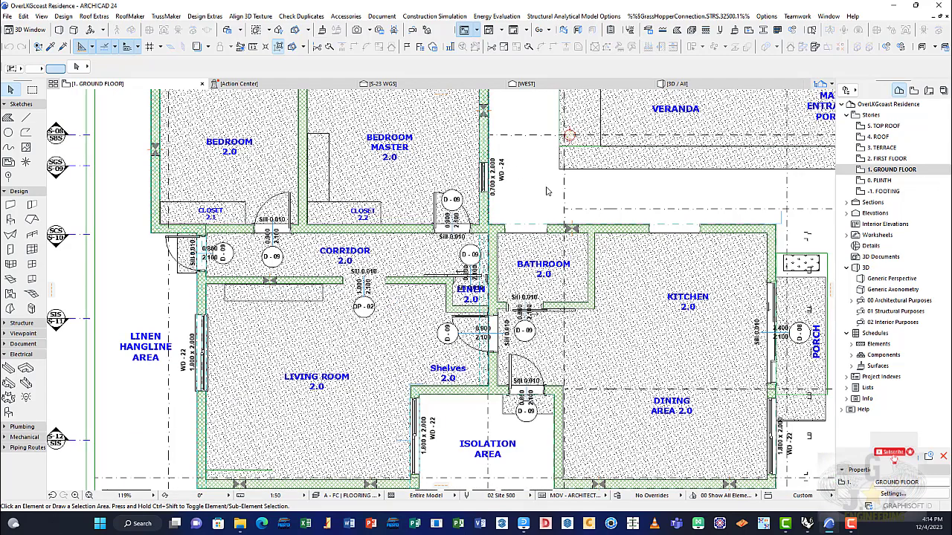
Expand the project's worksheets and open the independent worksheet "E - GT01 Worksheet".
click(871, 236)
click(846, 235)
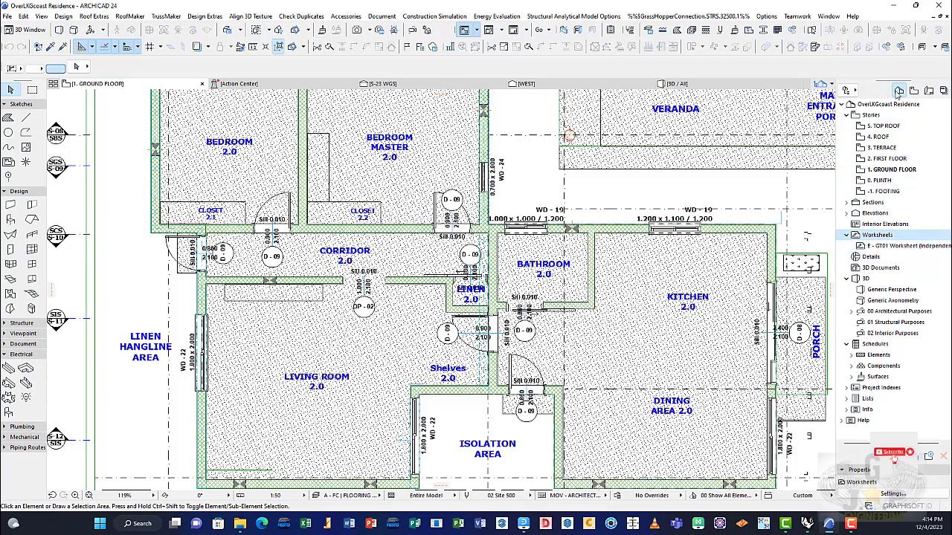
click(908, 246)
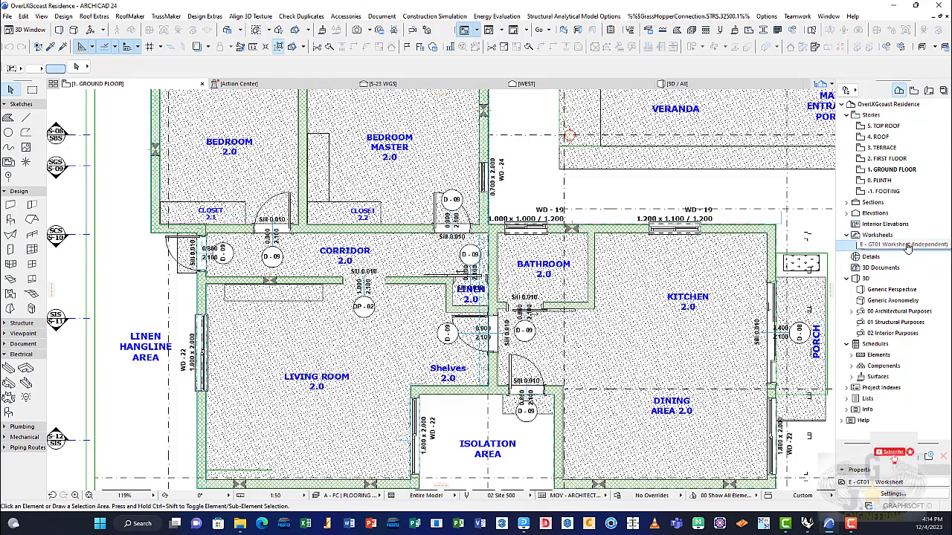
double_click(908, 245)
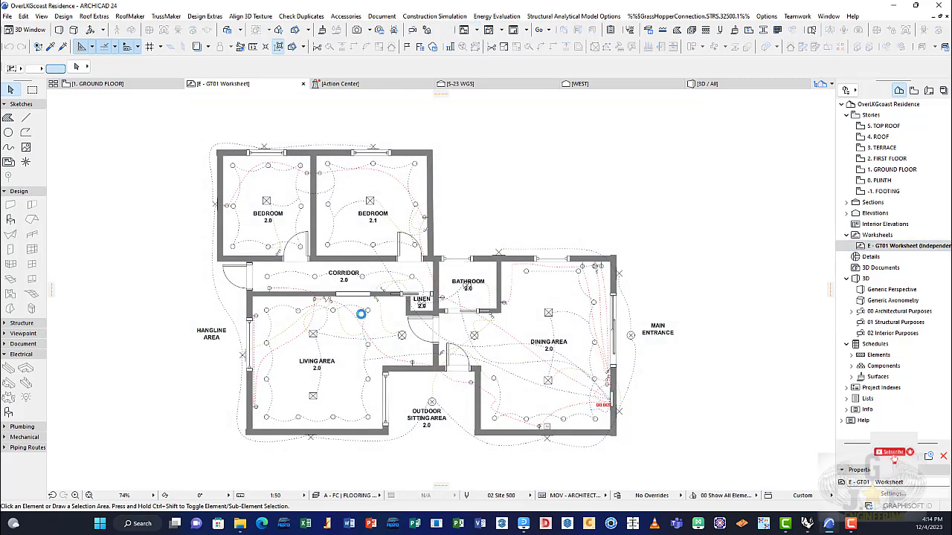
Examine the electrical plan image on the worksheet, look into the Action Center and return to the worksheet.
scroll(361, 315, up, 5)
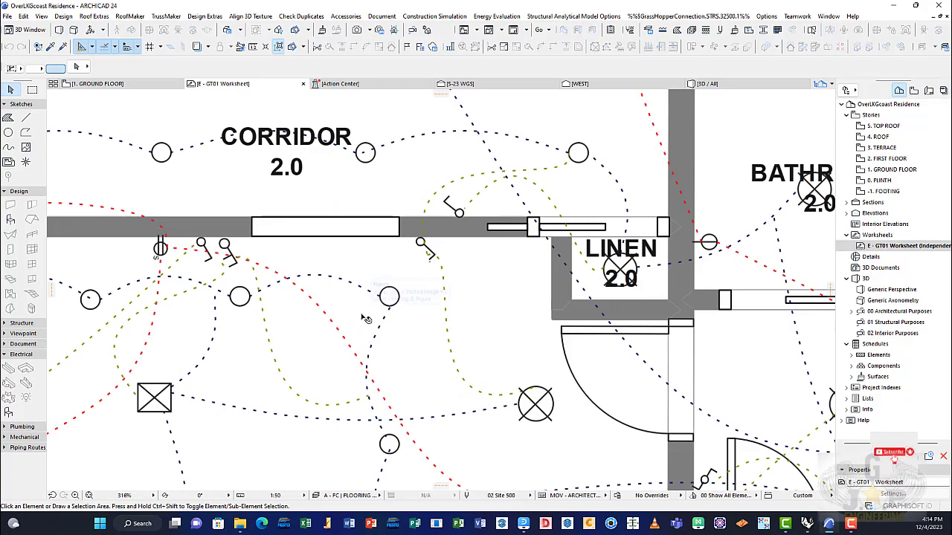
scroll(361, 315, down, 3)
scroll(362, 317, down, 4)
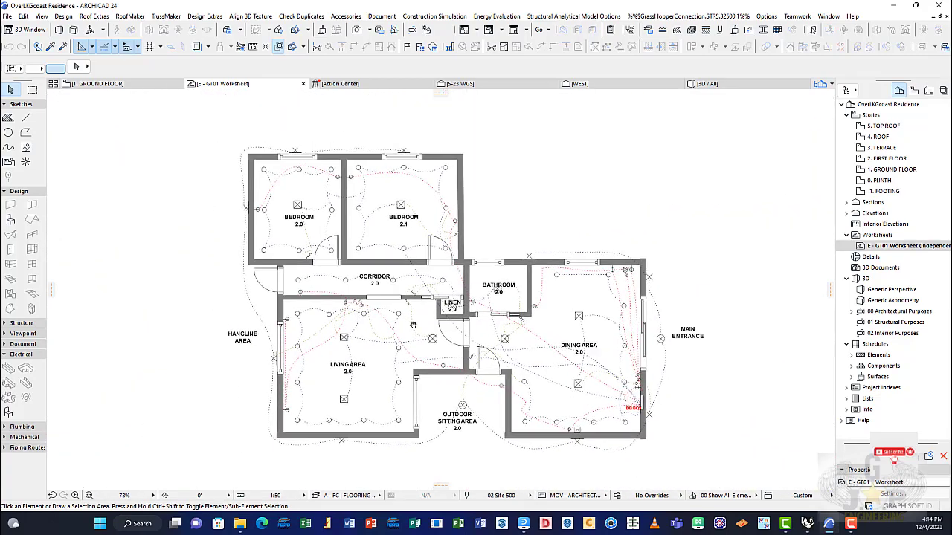
scroll(414, 318, up, 4)
scroll(413, 316, down, 3)
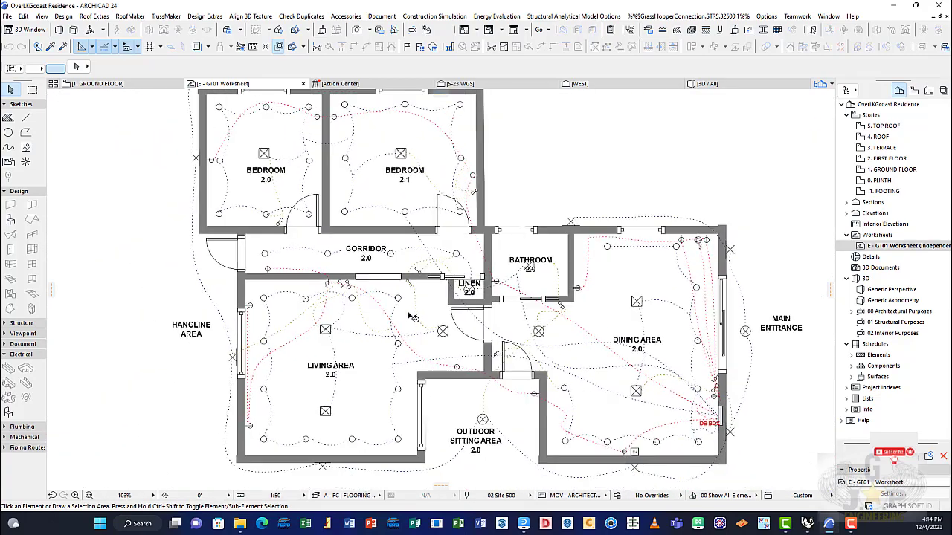
scroll(271, 316, up, 2)
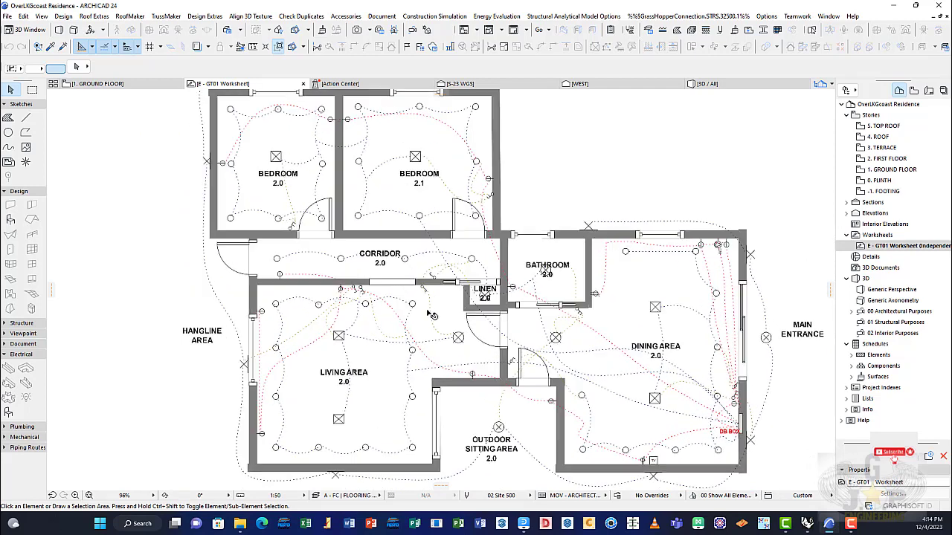
click(367, 84)
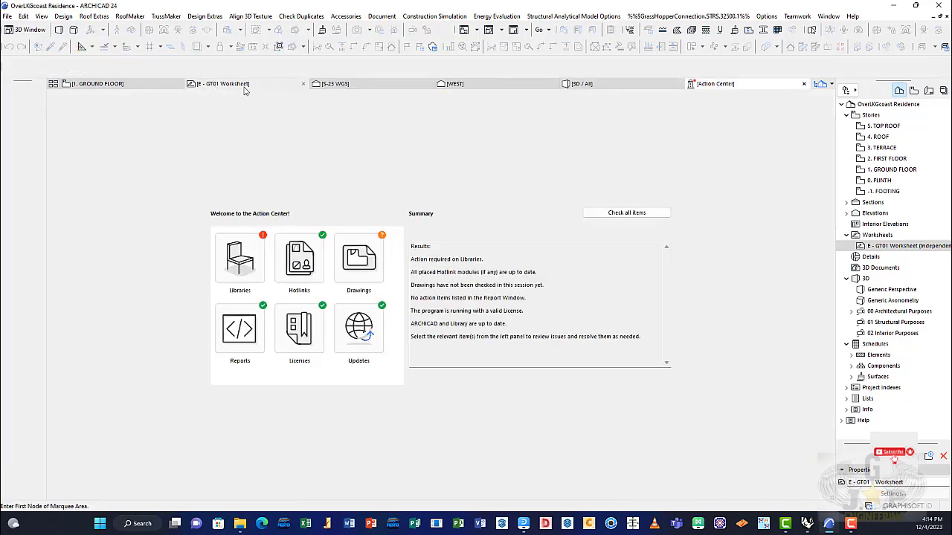
click(244, 86)
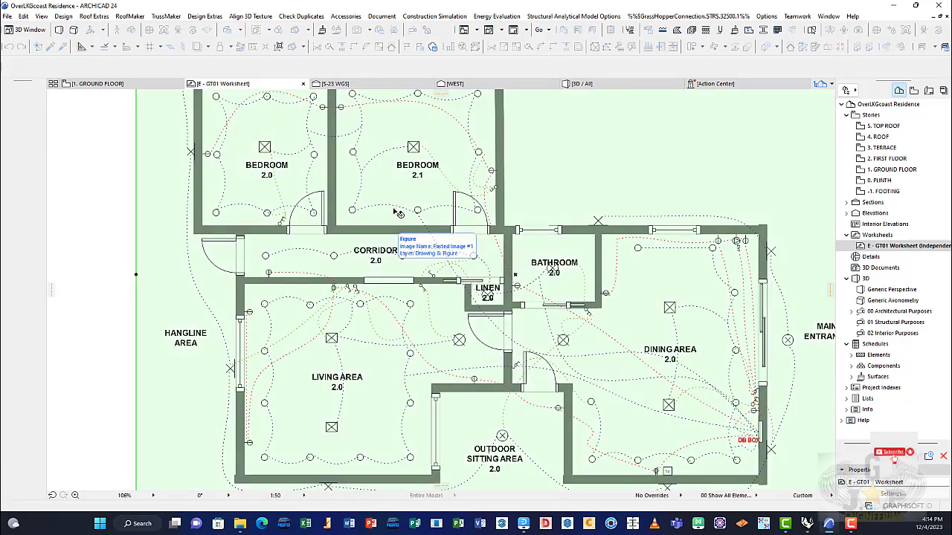
Select the electrical plan image on the E - GT01 worksheet and copy it.
click(395, 211)
right_click(395, 211)
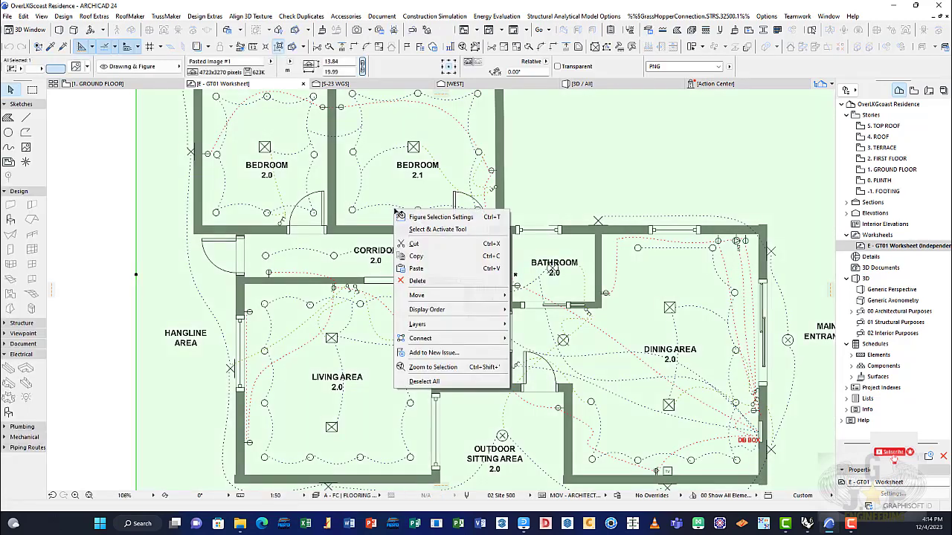
click(415, 256)
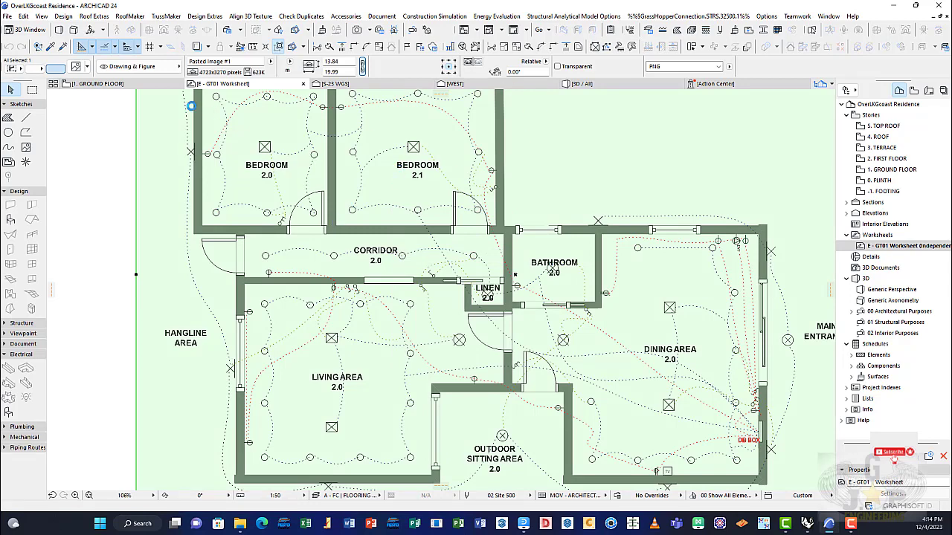
Paste the copied electrical plan image onto the ground floor plan at the center of the current view and confirm its placement.
click(108, 84)
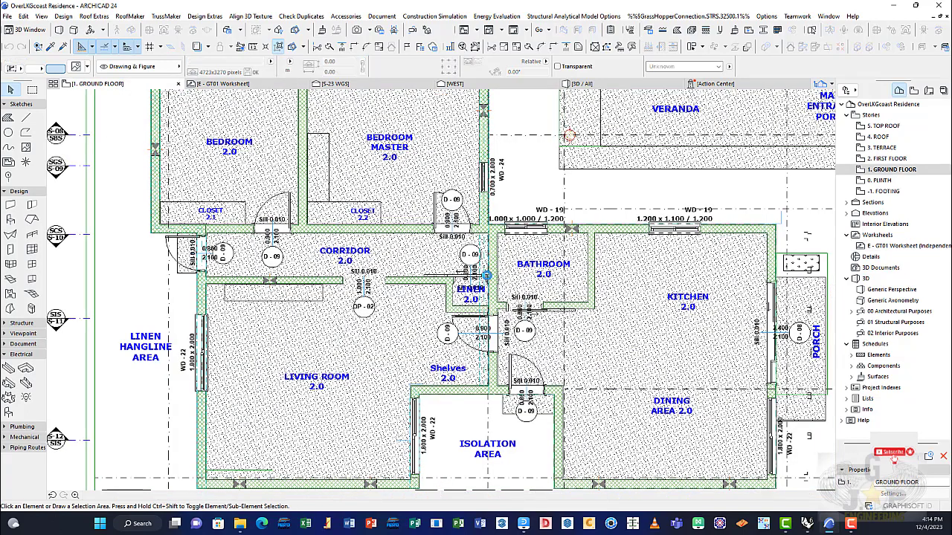
scroll(383, 252, down, 3)
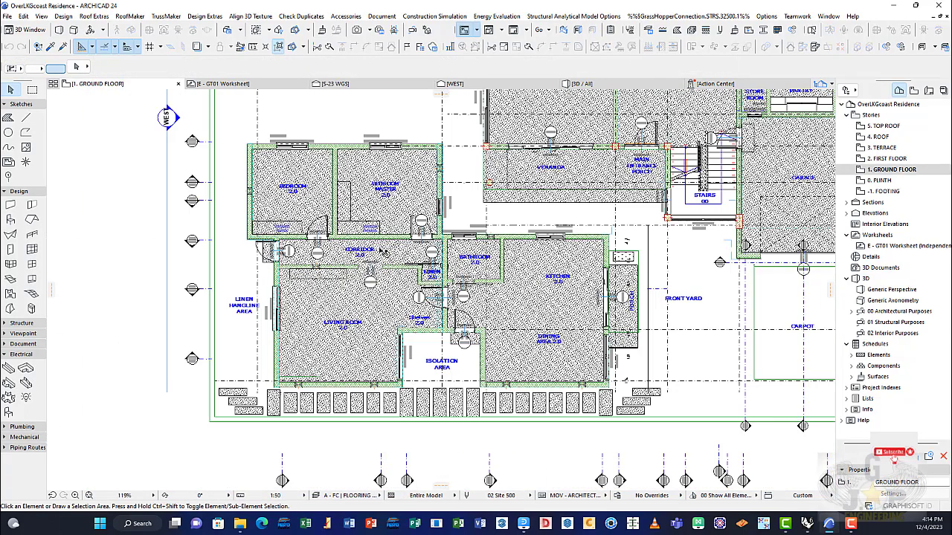
click(383, 252)
right_click(383, 251)
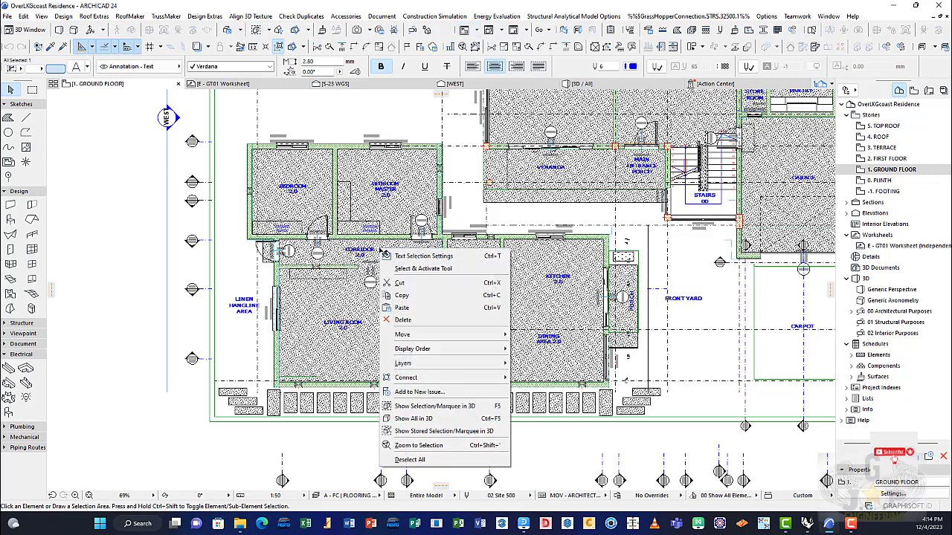
click(414, 307)
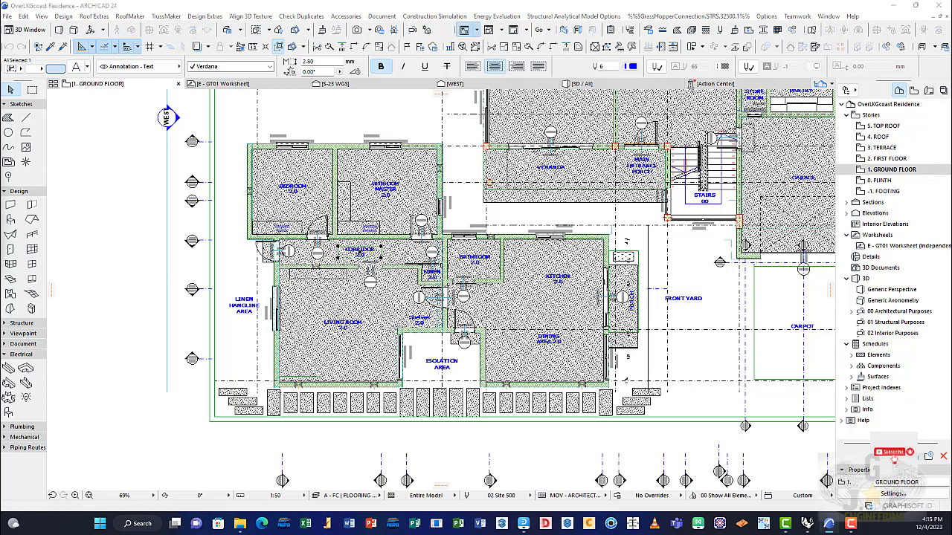
key(ctrl+v)
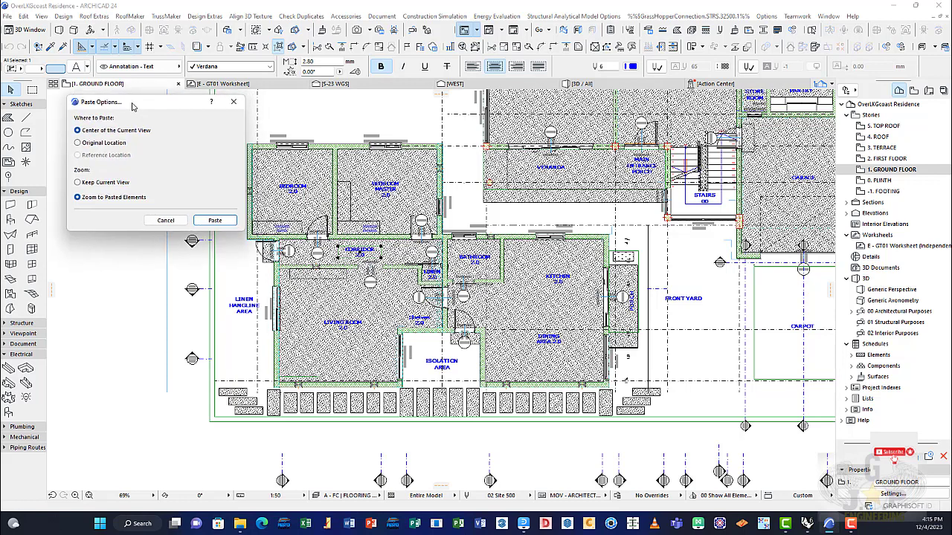
drag(133, 107, 130, 106)
click(223, 220)
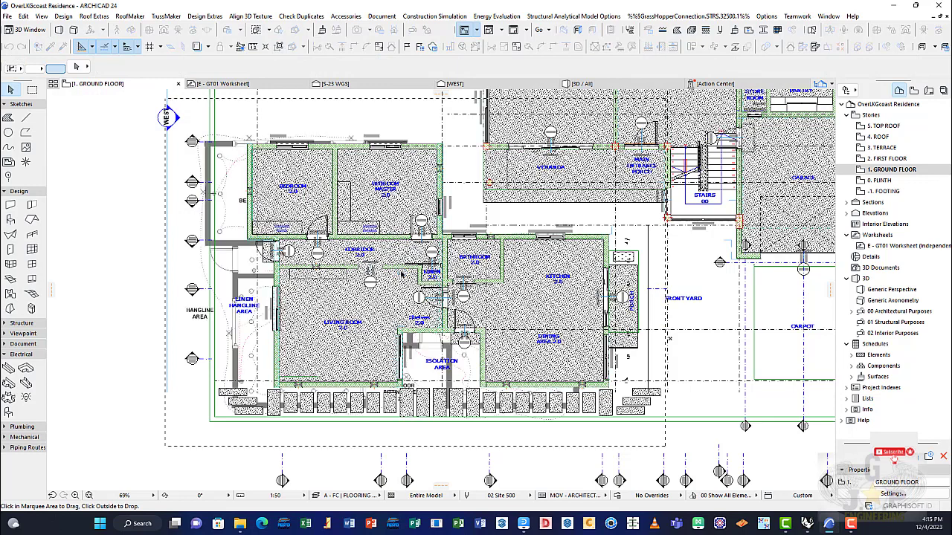
click(120, 175)
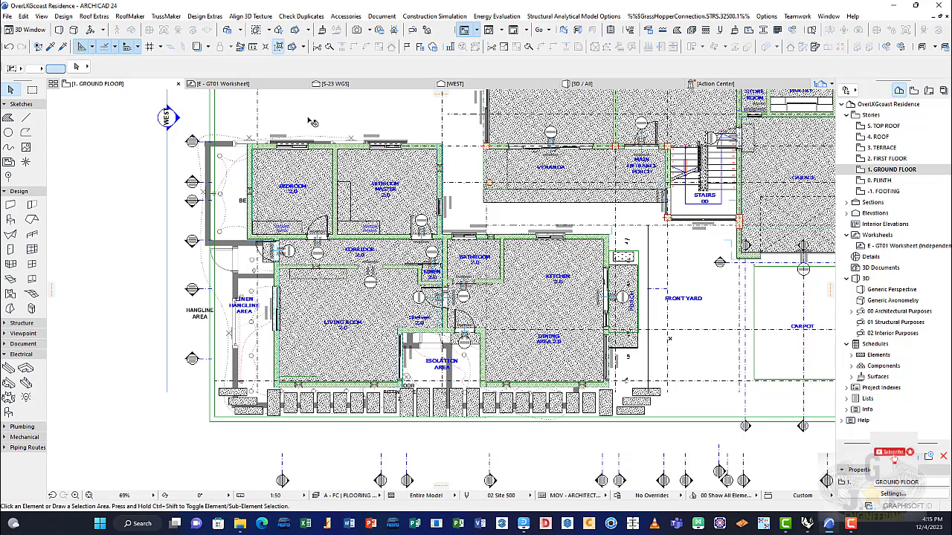
Move the pasted electrical plan image off the ground floor plan, 19.99 m at 180°, so its edge meets the former far corner.
scroll(392, 236, down, 2)
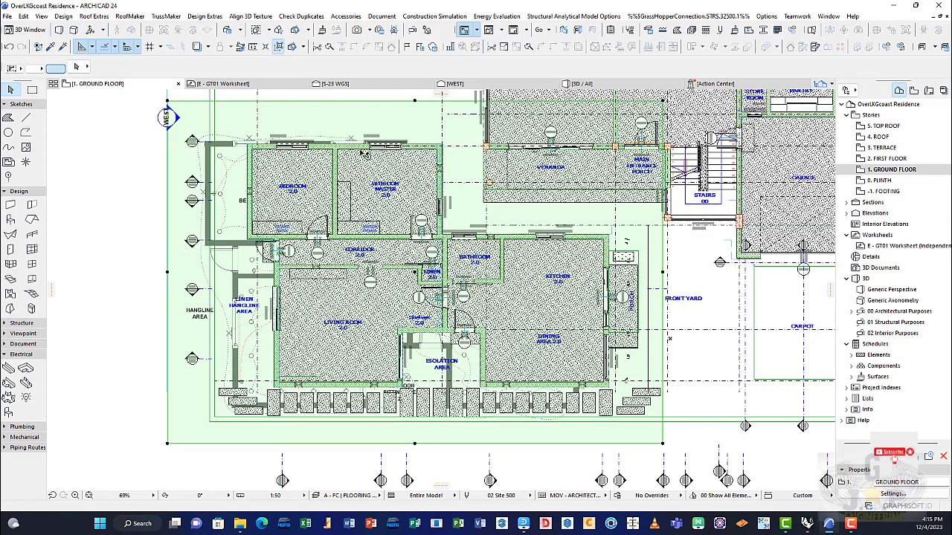
click(392, 236)
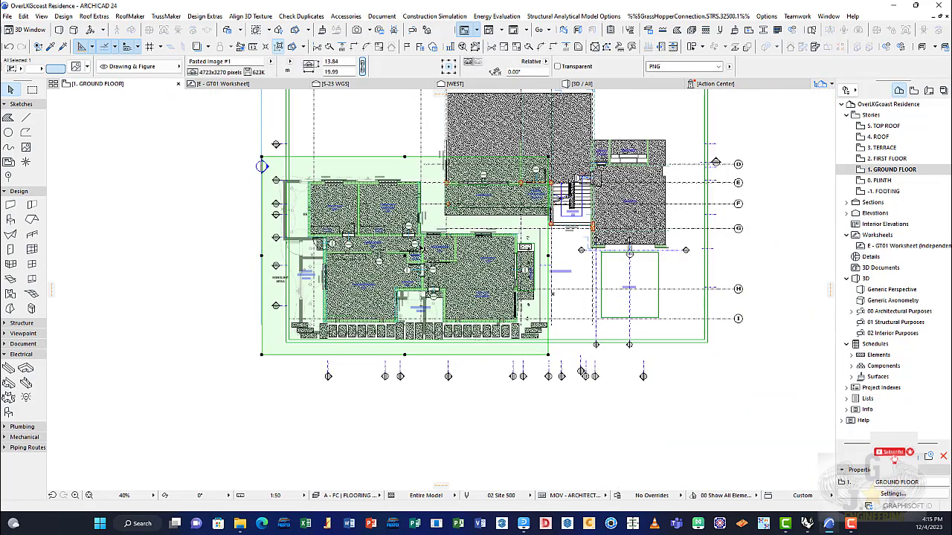
click(548, 157)
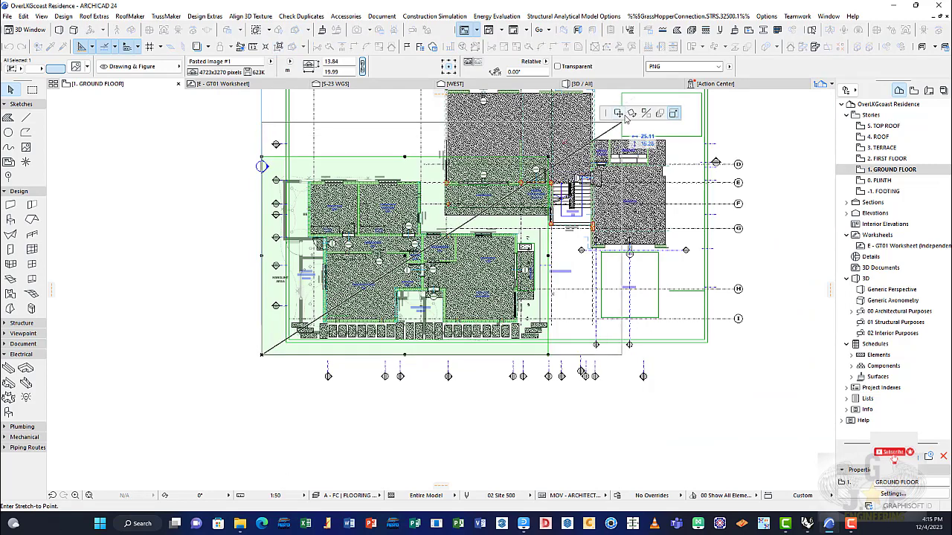
click(618, 113)
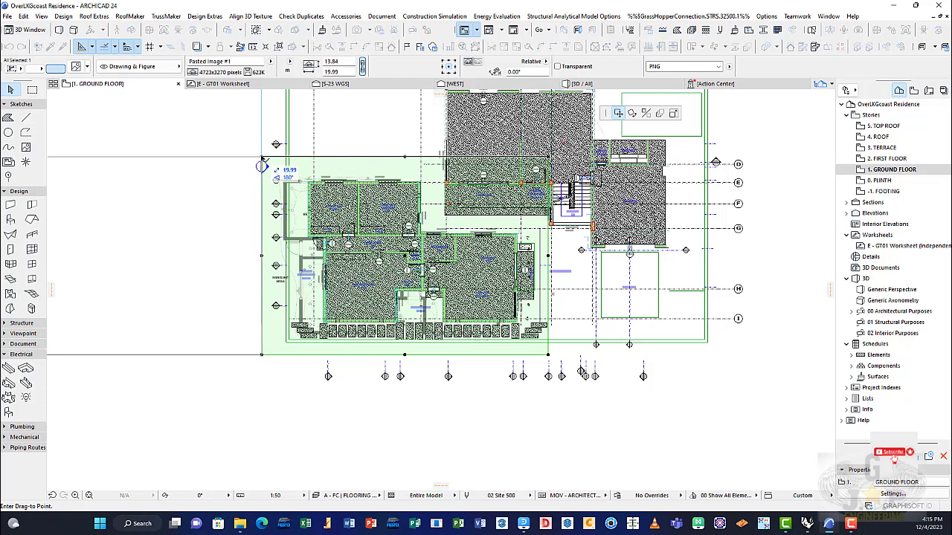
click(262, 159)
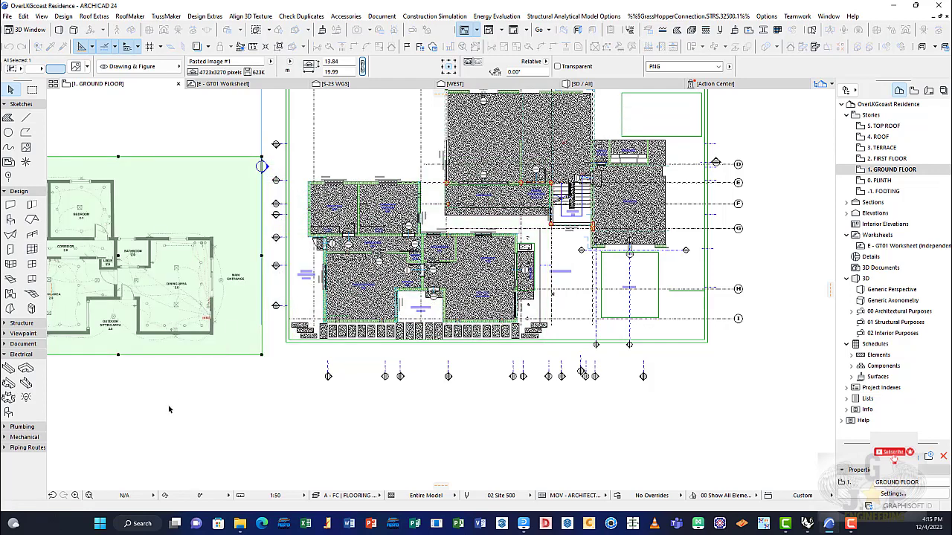
scroll(160, 102, up, 3)
click(160, 102)
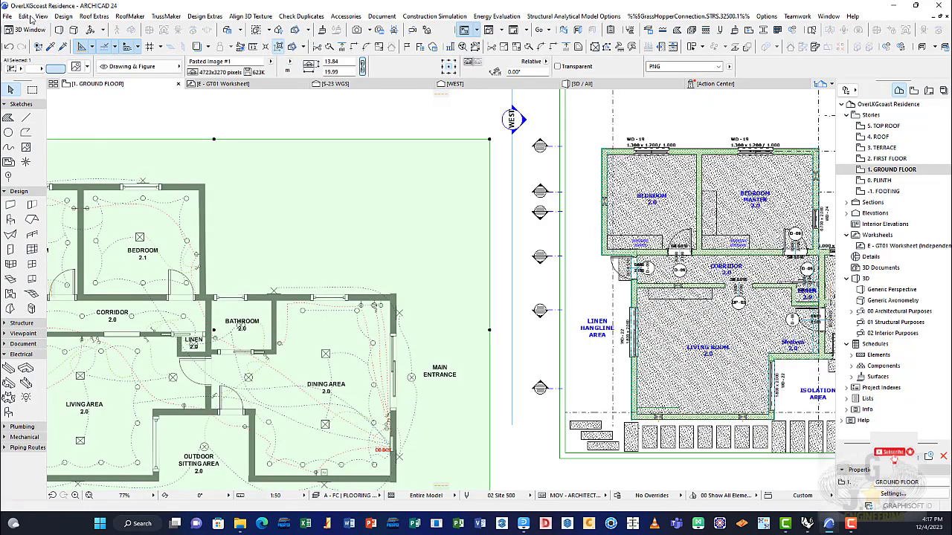
Send the electrical plan image backward in the display order and deselect it.
click(41, 15)
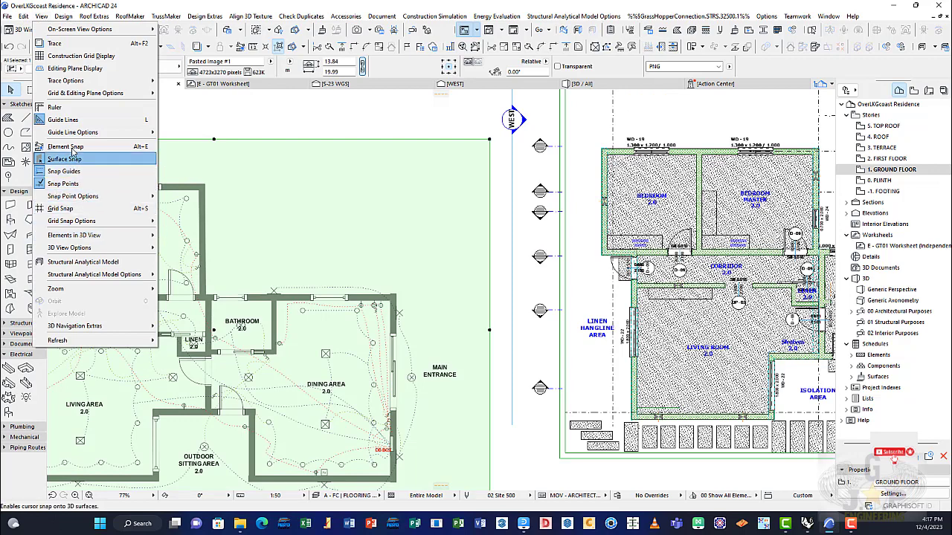
click(73, 156)
click(23, 16)
mouse_move(94, 203)
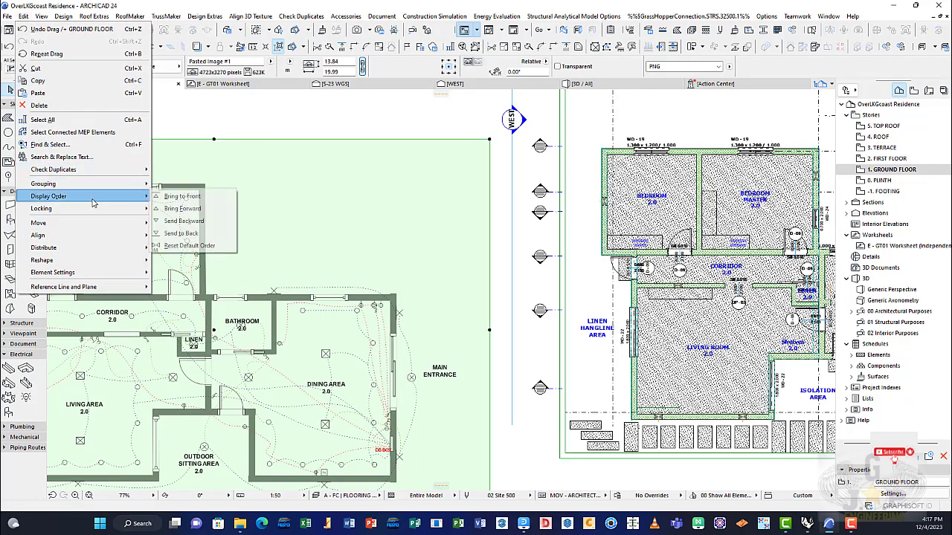
click(183, 220)
key(Escape)
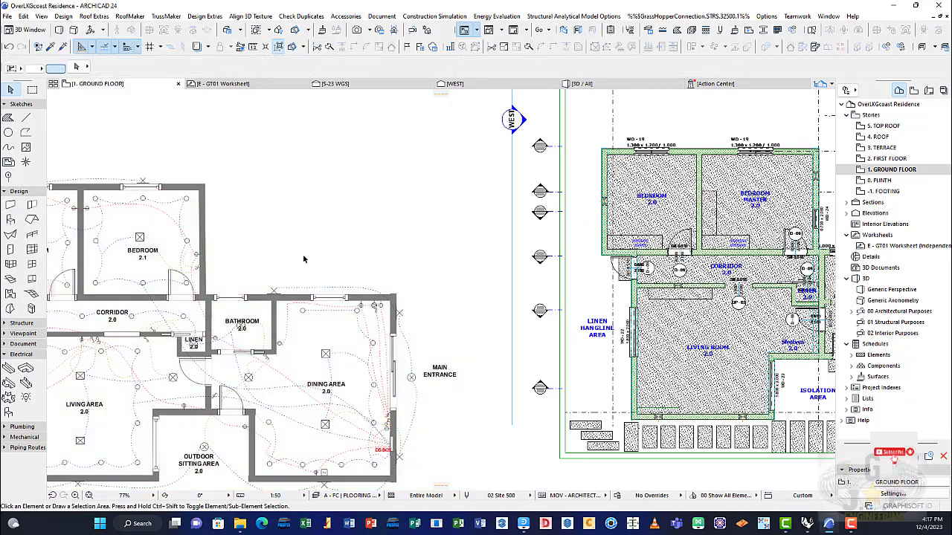
Compare the ground floor plan's bedrooms with the lights, sockets and wiring of Bedroom 2.0 and 2.1 in the electrical plan image.
middle_drag(303, 258, 251, 199)
middle_drag(523, 202, 402, 279)
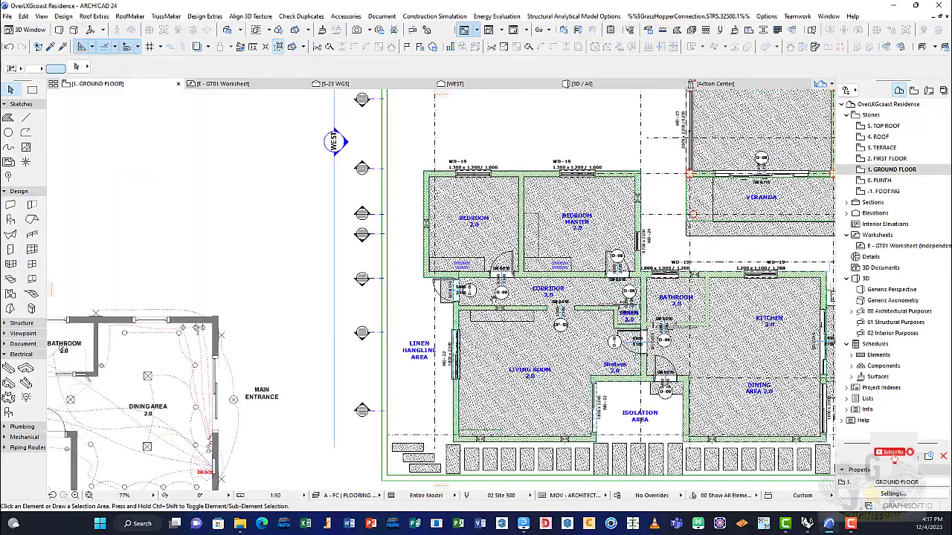
scroll(469, 290, up, 9)
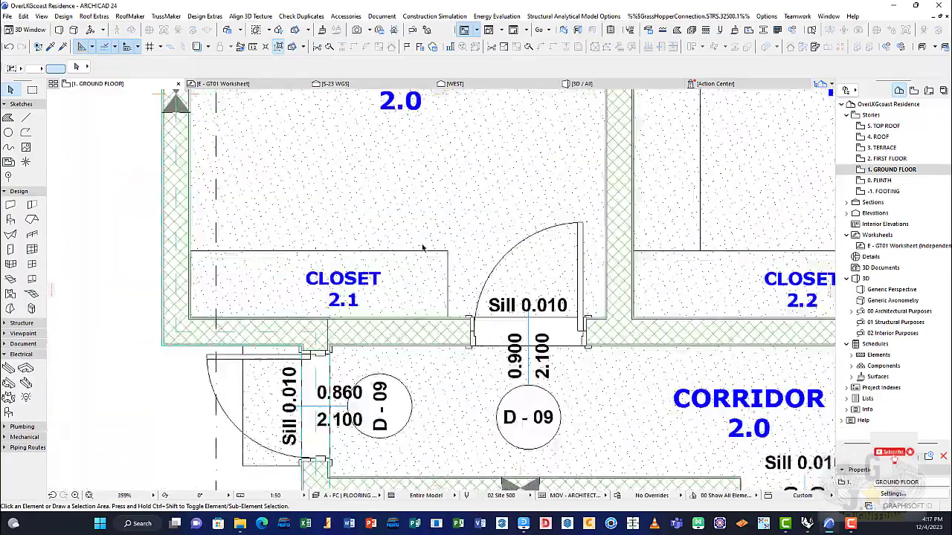
scroll(422, 248, down, 3)
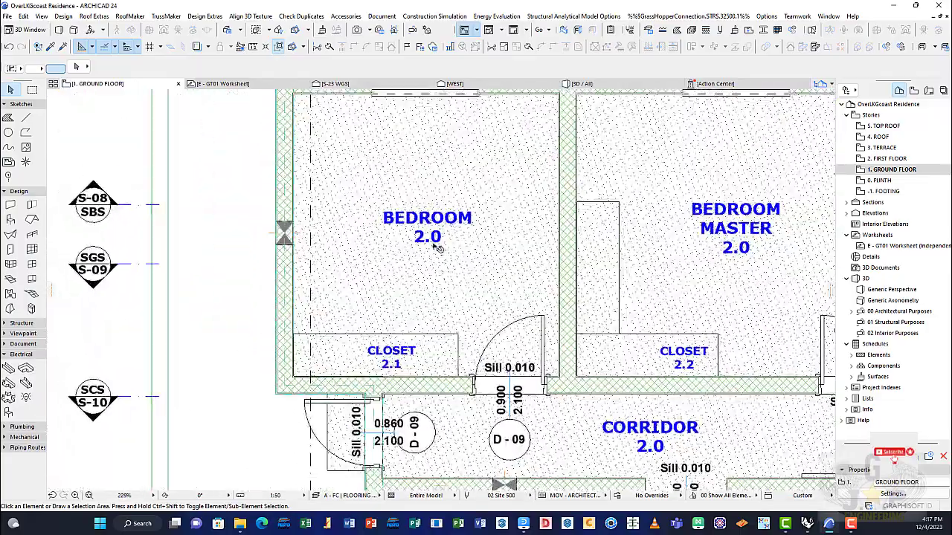
scroll(437, 247, down, 6)
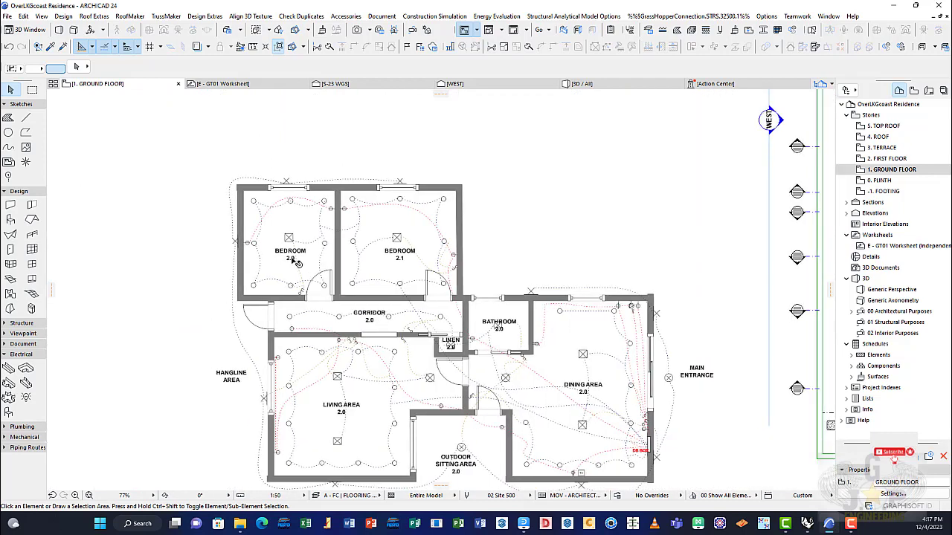
scroll(296, 263, up, 6)
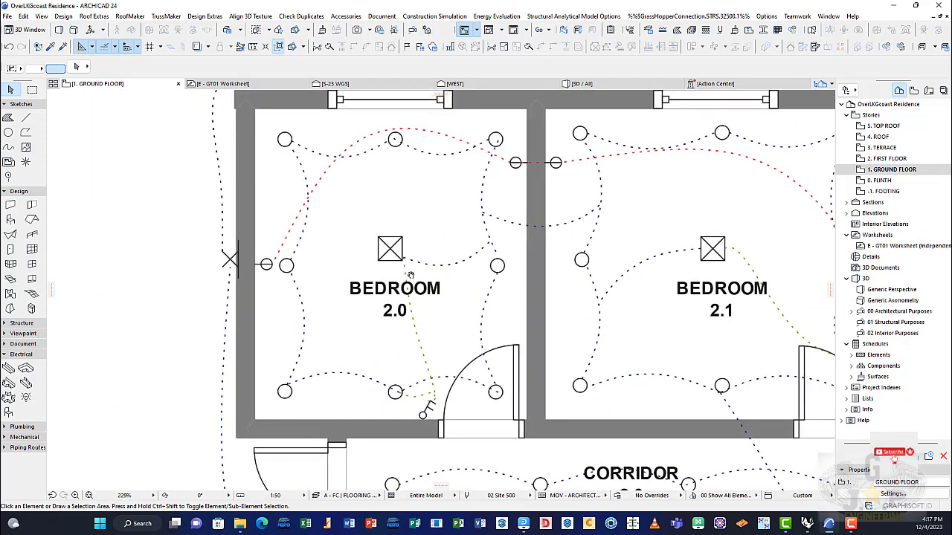
middle_drag(410, 275, 403, 273)
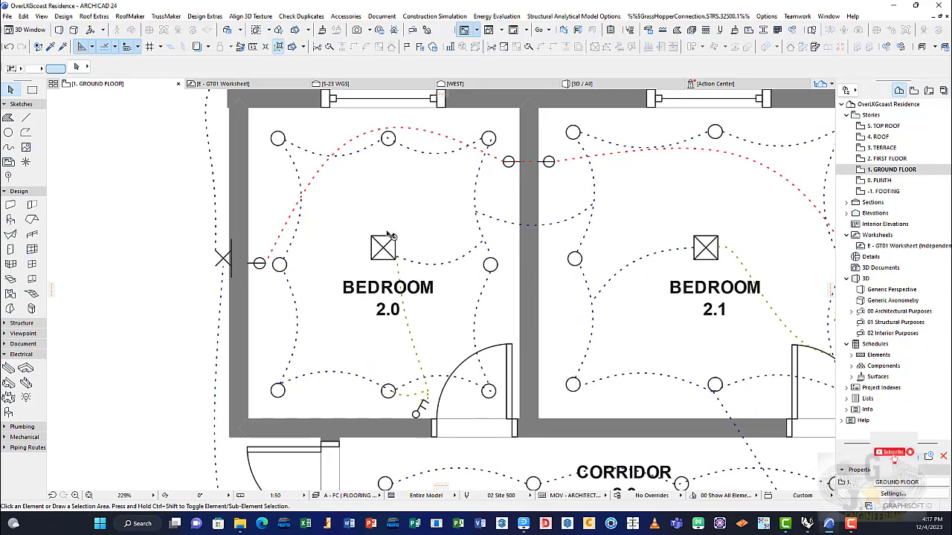
middle_drag(391, 261, 372, 274)
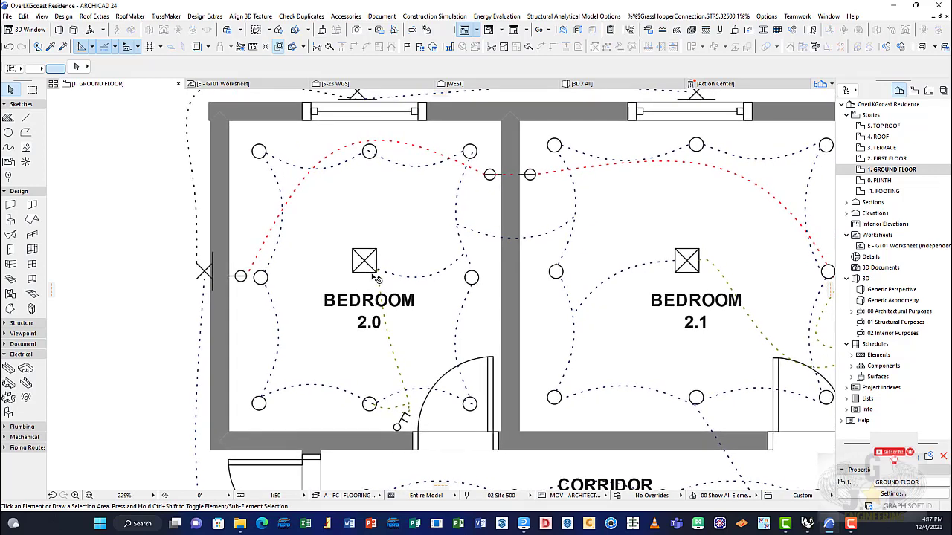
click(301, 307)
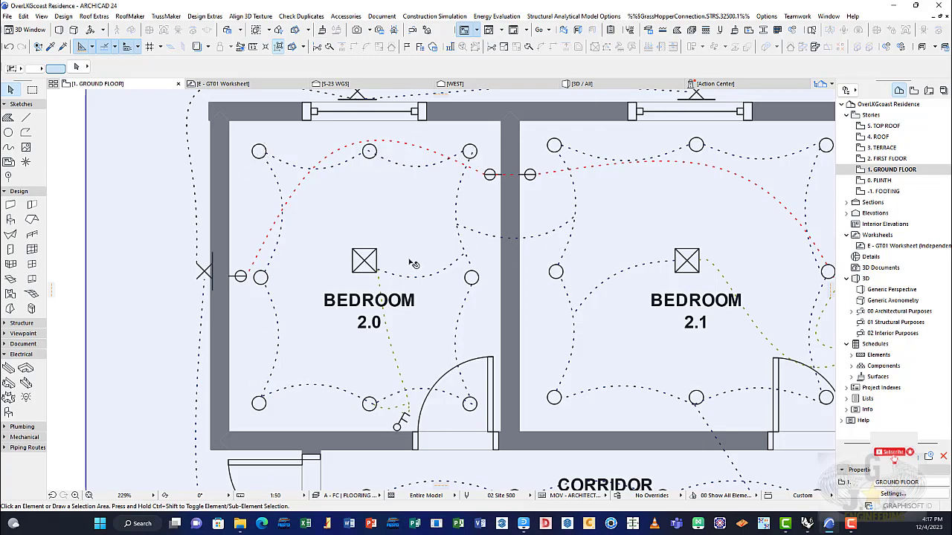
scroll(409, 266, down, 7)
scroll(420, 272, up, 7)
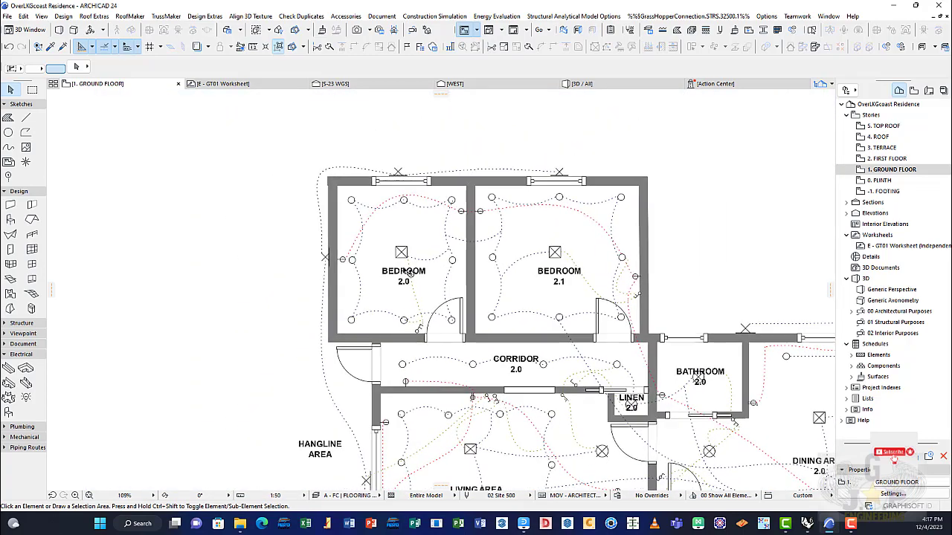
scroll(384, 251, down, 1)
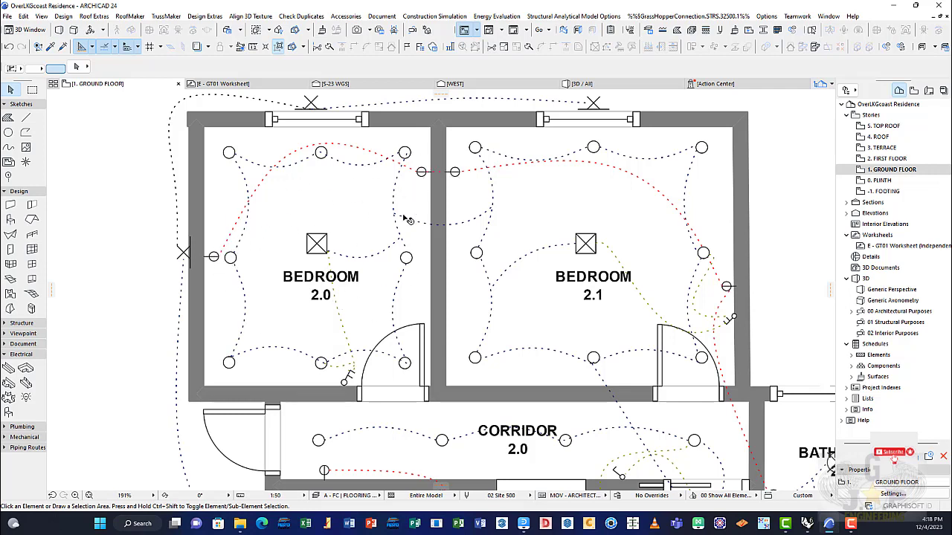
Collapse the Design tool group and open the default settings of the Object tool in the Electrical group.
scroll(408, 220, down, 6)
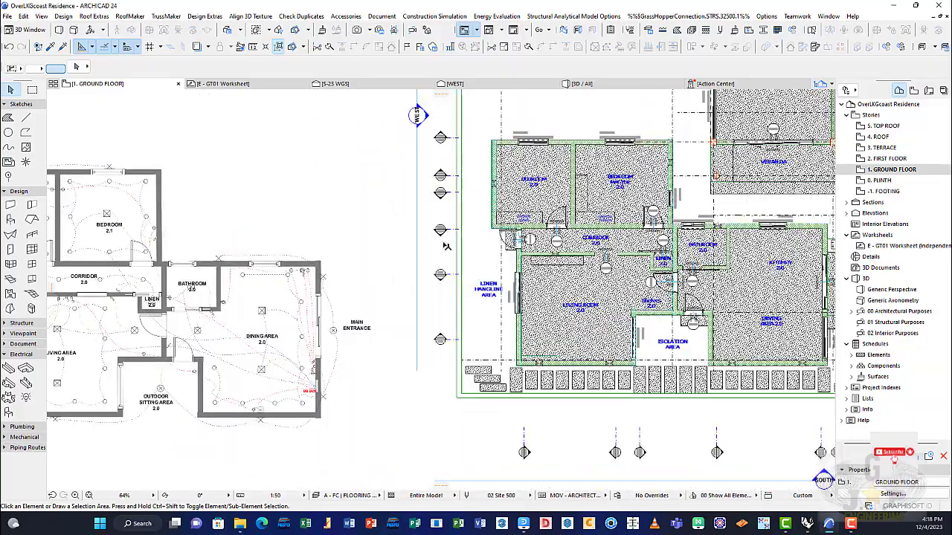
scroll(670, 171, up, 6)
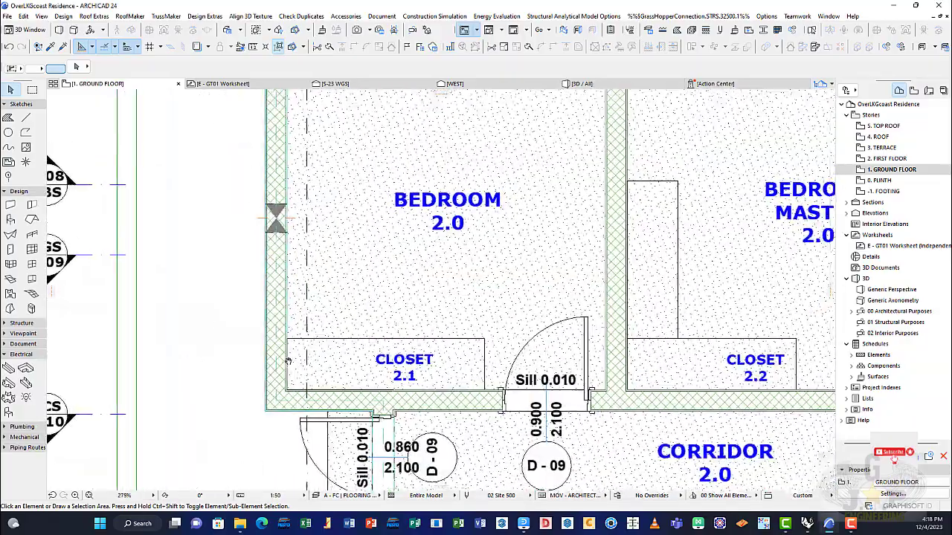
scroll(385, 325, down, 2)
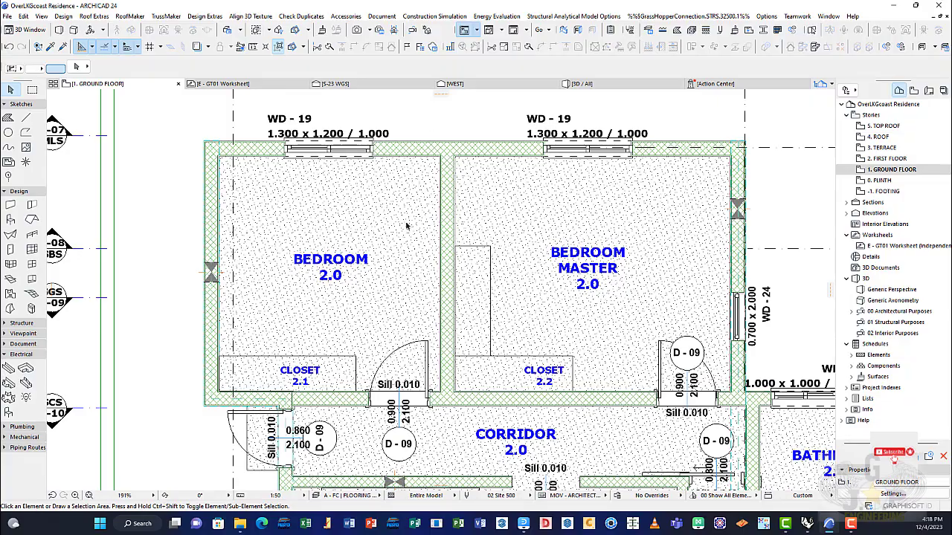
scroll(372, 272, up, 4)
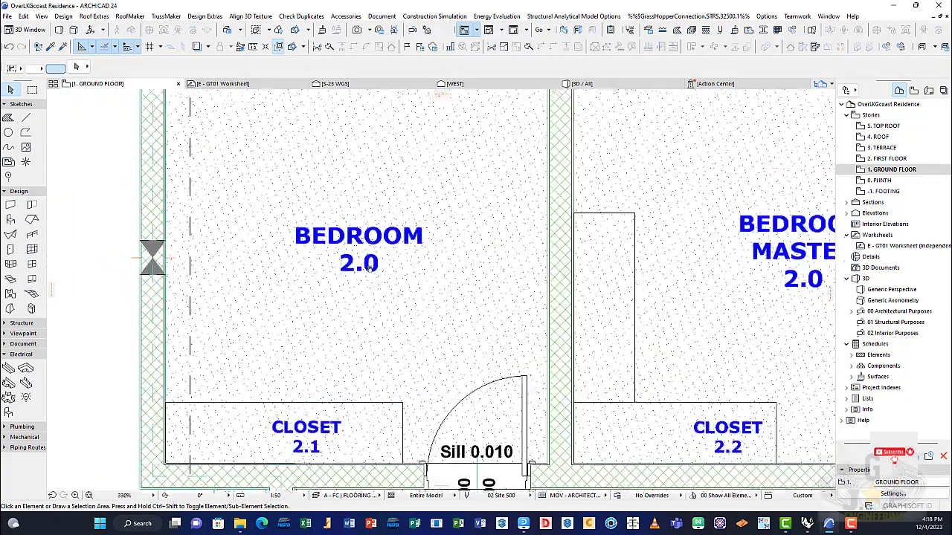
scroll(372, 272, down, 3)
scroll(372, 272, up, 2)
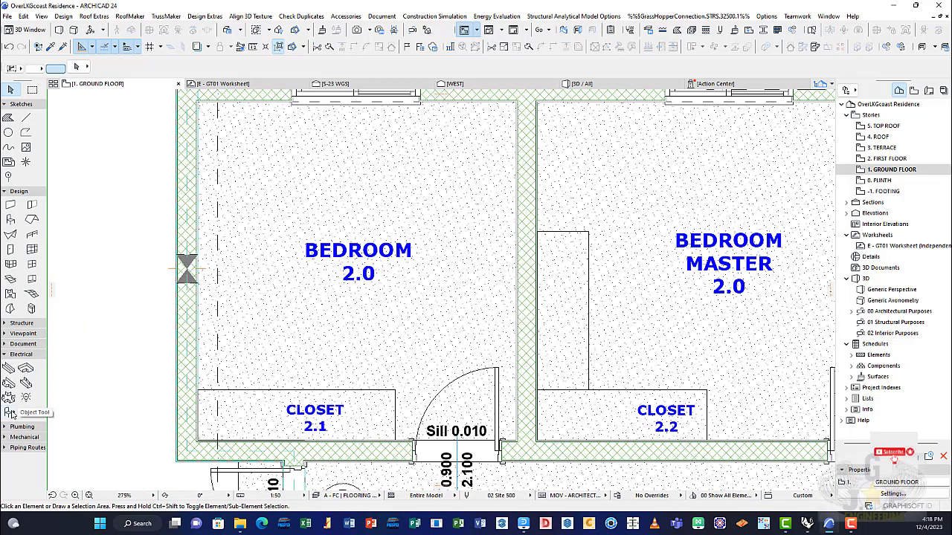
click(16, 192)
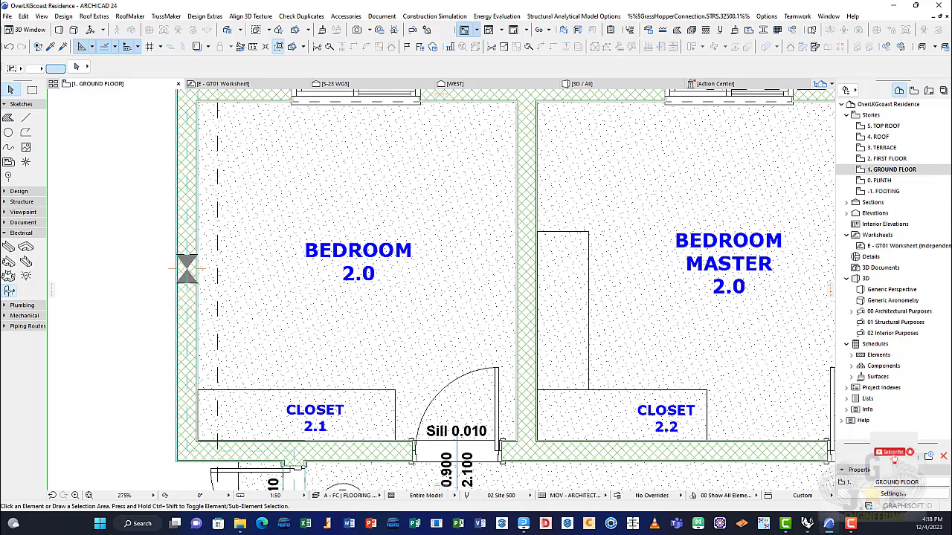
click(9, 291)
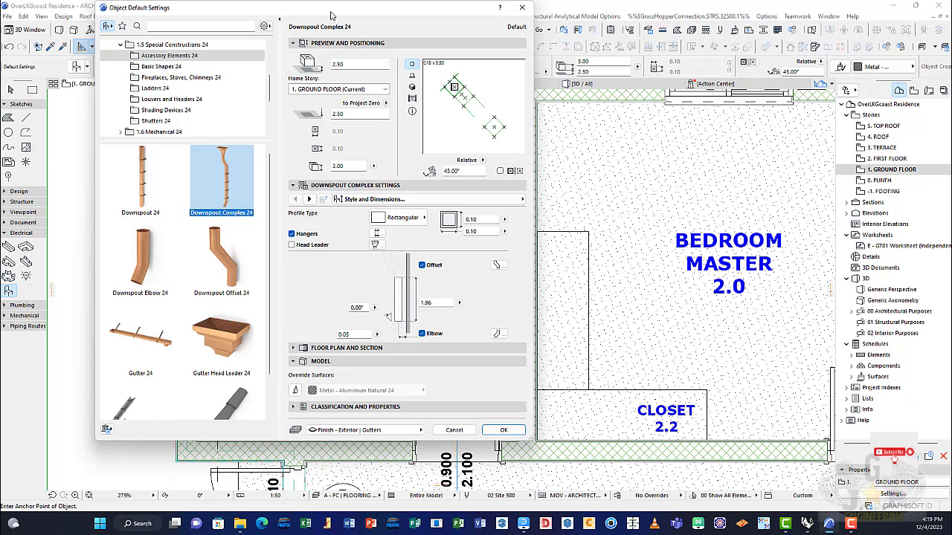
Collapse ARCHICAD Library 24 in the linked libraries and expand the Electrical 24 folder of MEP Library 24.
scroll(268, 134, up, 3)
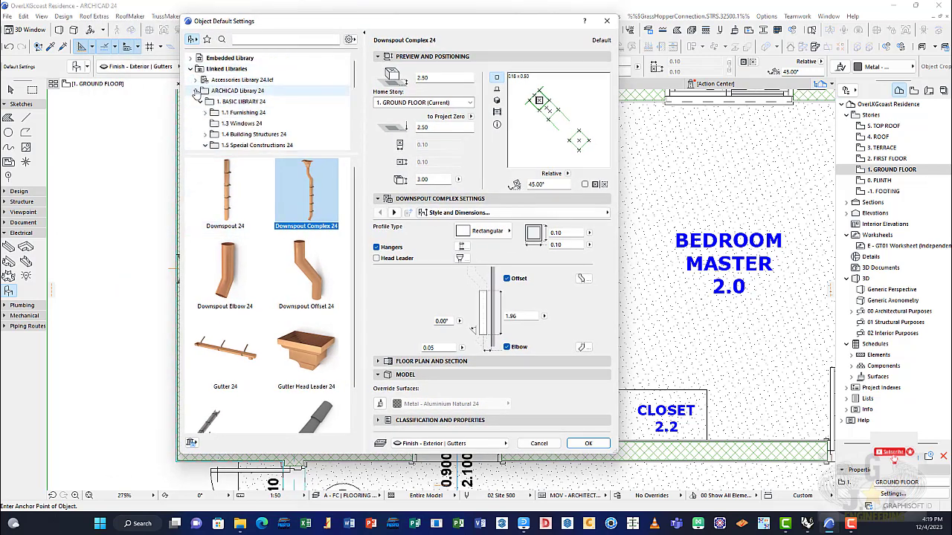
click(195, 91)
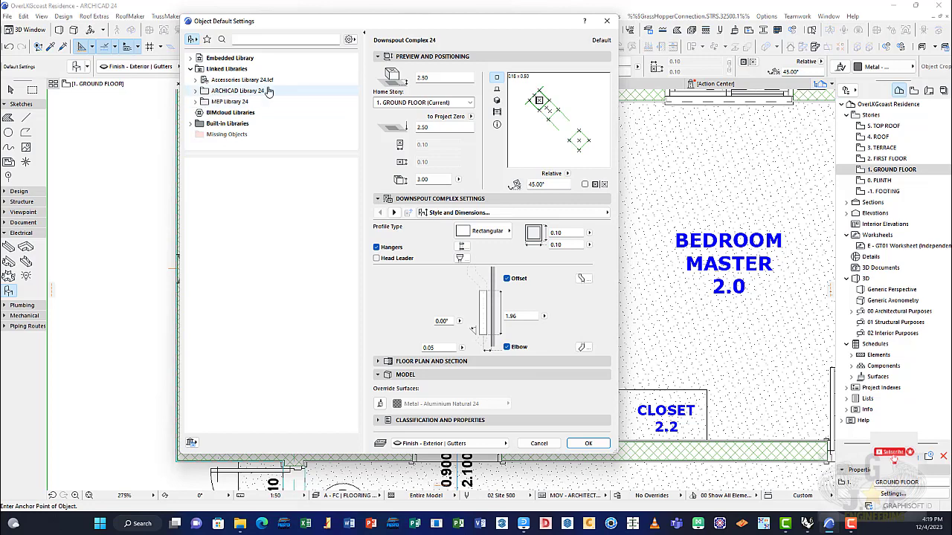
click(205, 102)
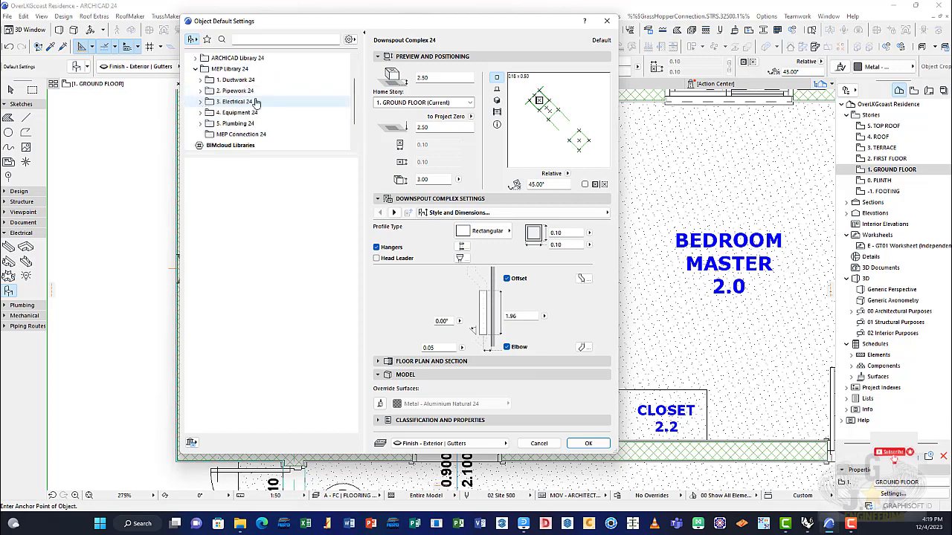
scroll(256, 114, down, 2)
scroll(255, 114, up, 3)
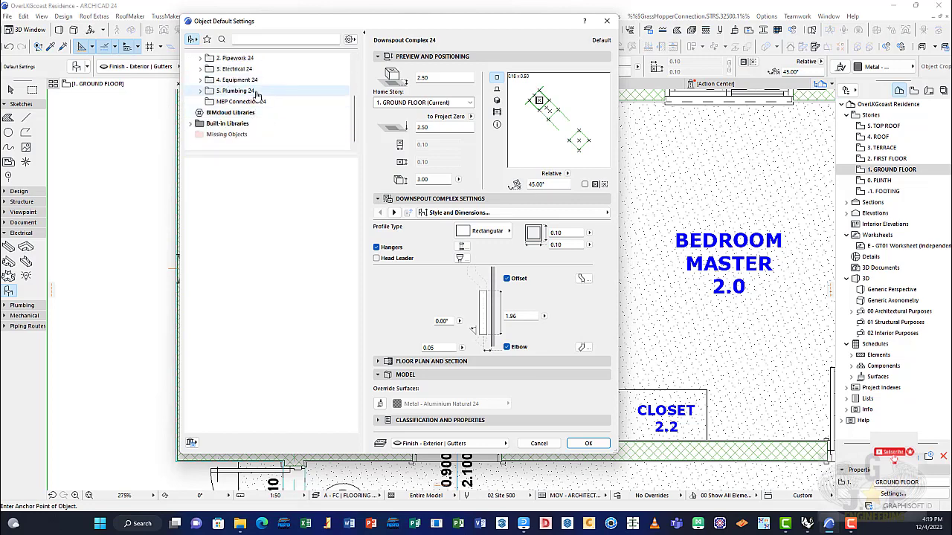
double_click(226, 102)
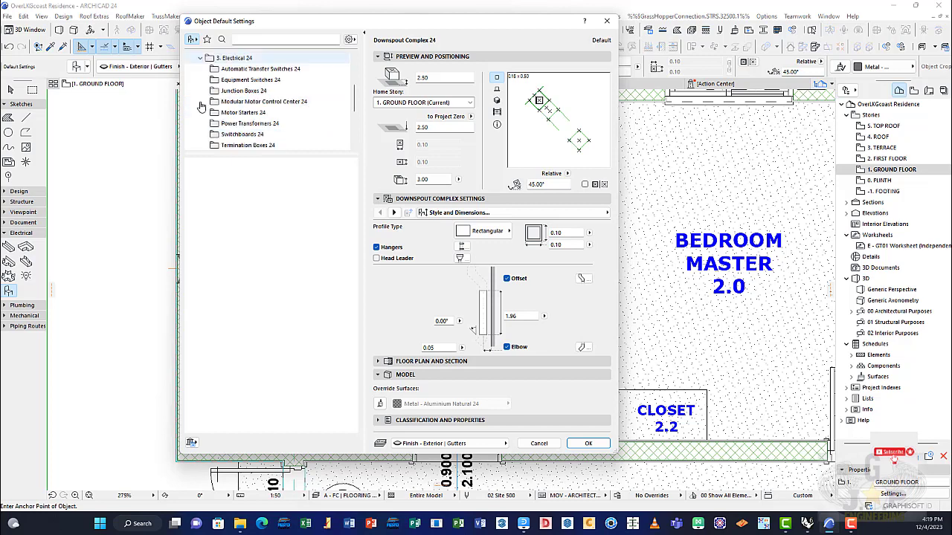
Look through the Electrical 24 subfolders of MEP Library 24, from Automatic Transfer Switches to Variable Frequency Drives, for suitable objects.
click(245, 69)
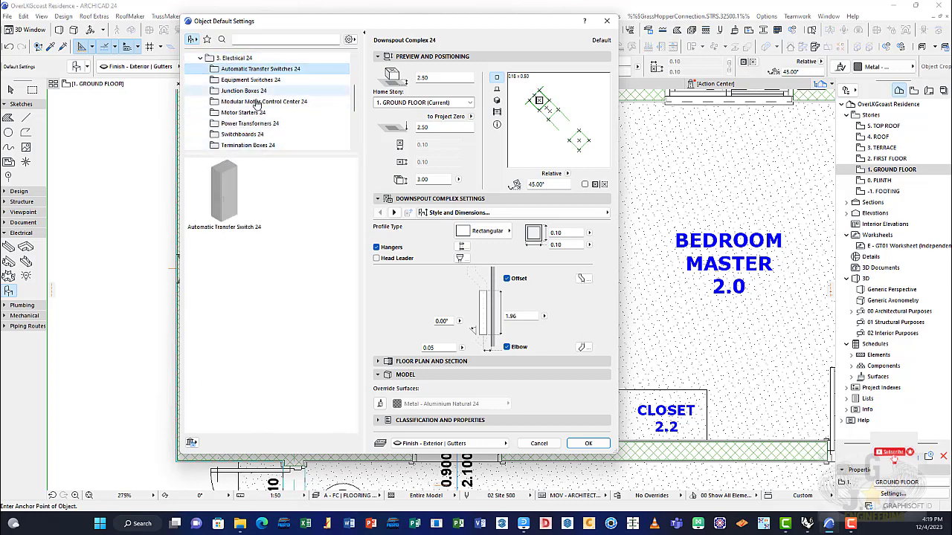
click(282, 101)
click(252, 113)
click(247, 124)
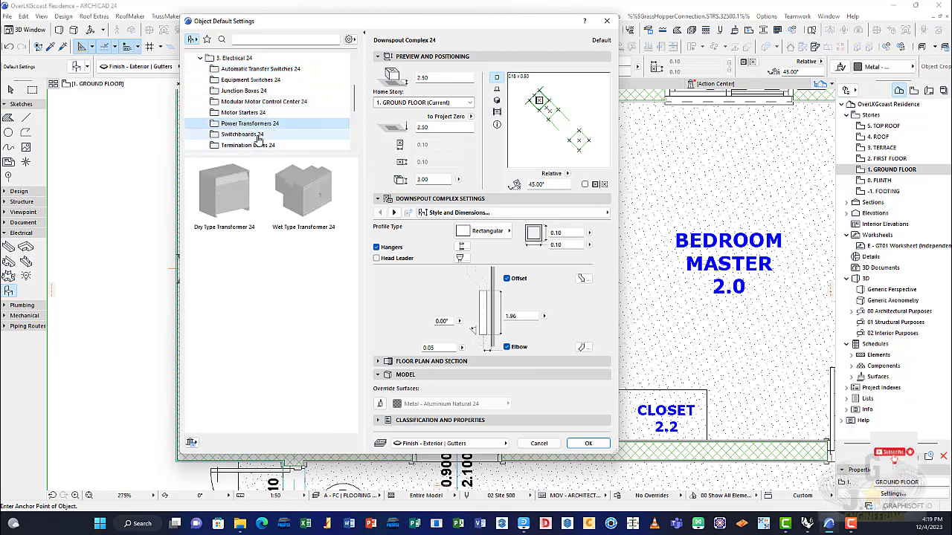
click(249, 135)
click(253, 123)
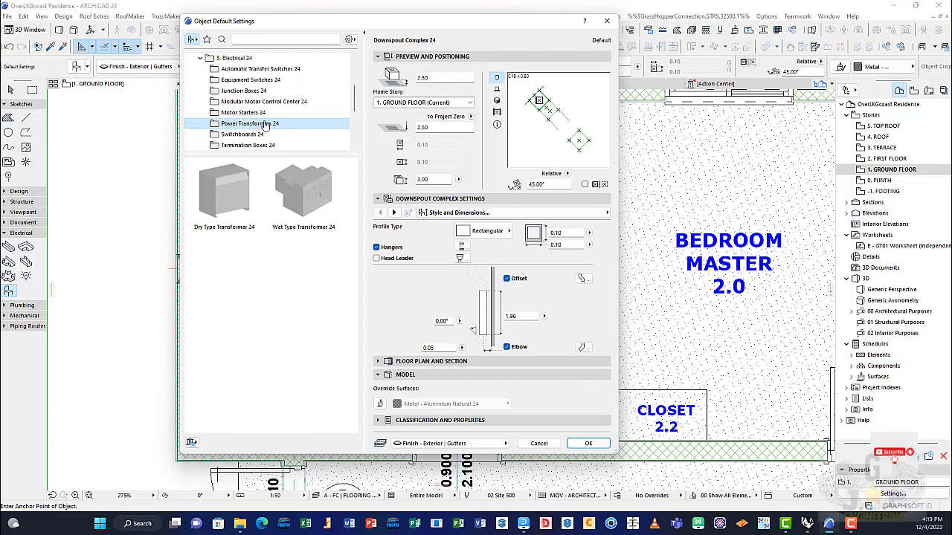
scroll(259, 121, down, 1)
click(249, 112)
click(264, 123)
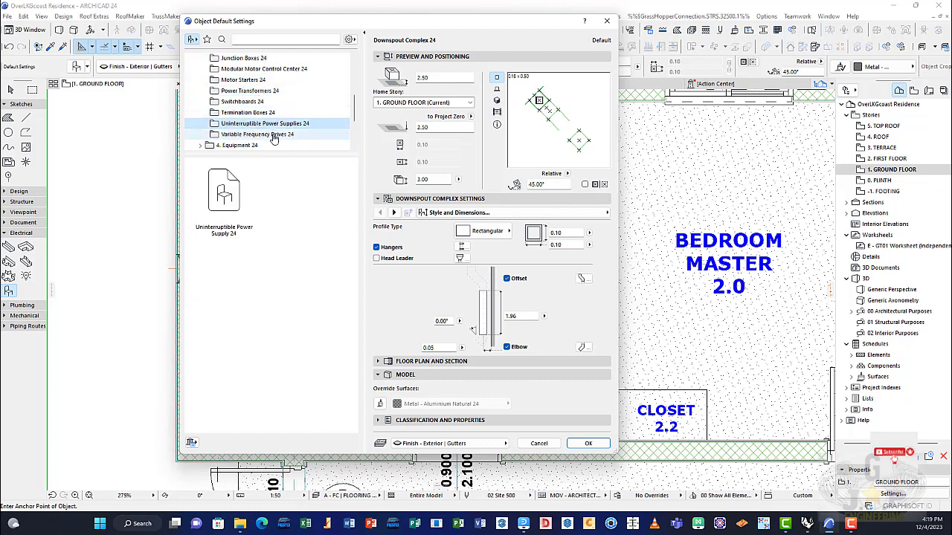
click(267, 136)
scroll(264, 134, up, 2)
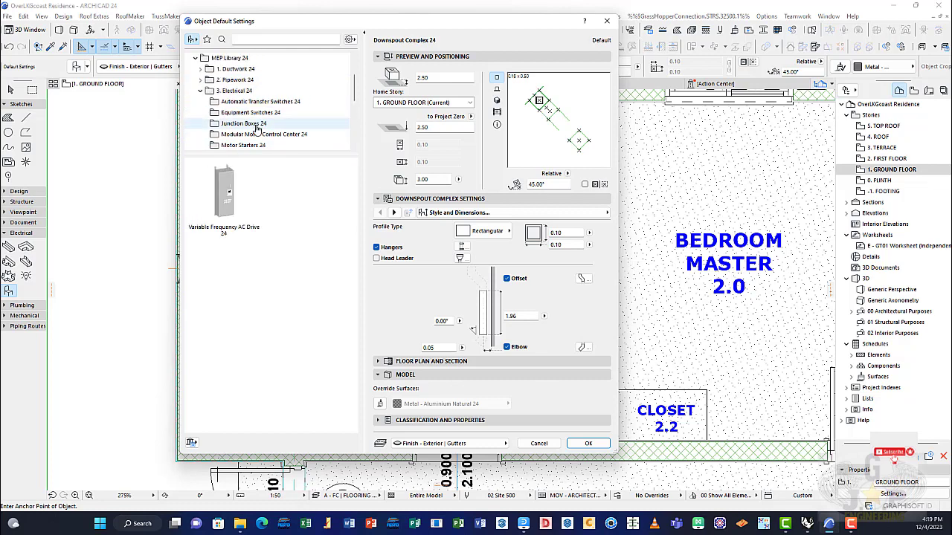
scroll(257, 128, down, 1)
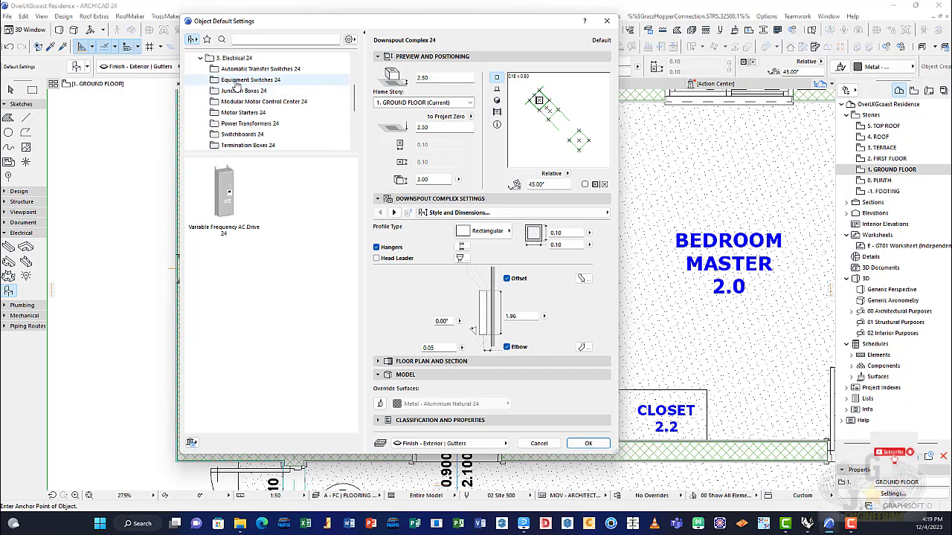
Collapse the Electrical 24 folder and MEP Library 24 in the linked libraries.
click(200, 58)
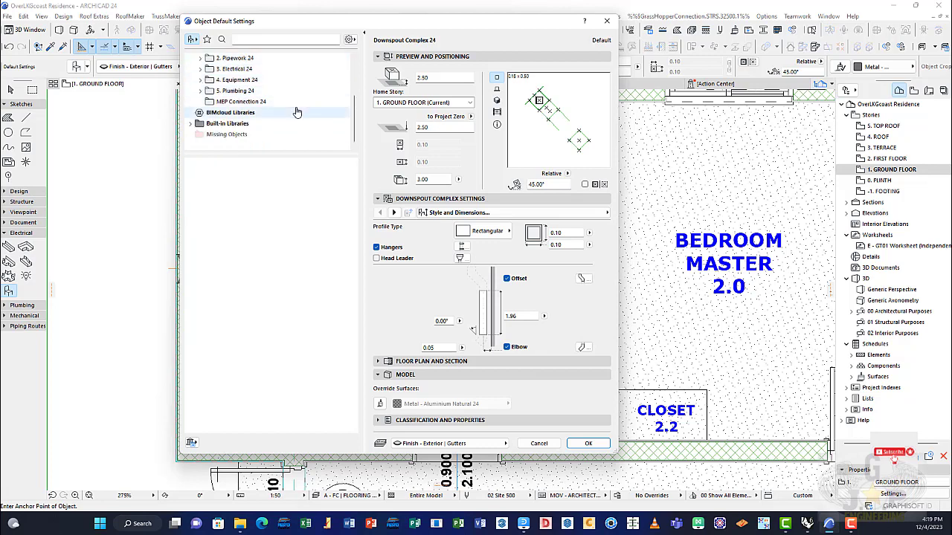
scroll(296, 111, up, 2)
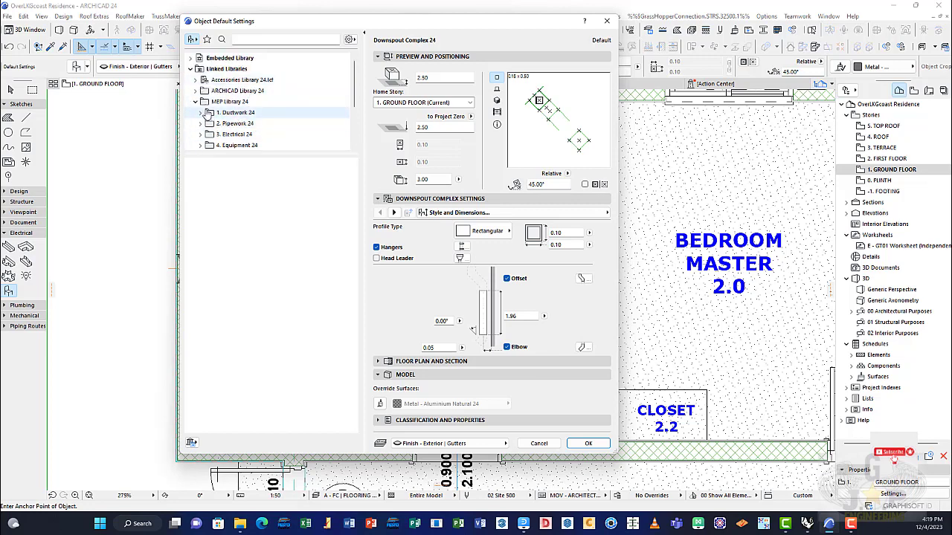
click(194, 102)
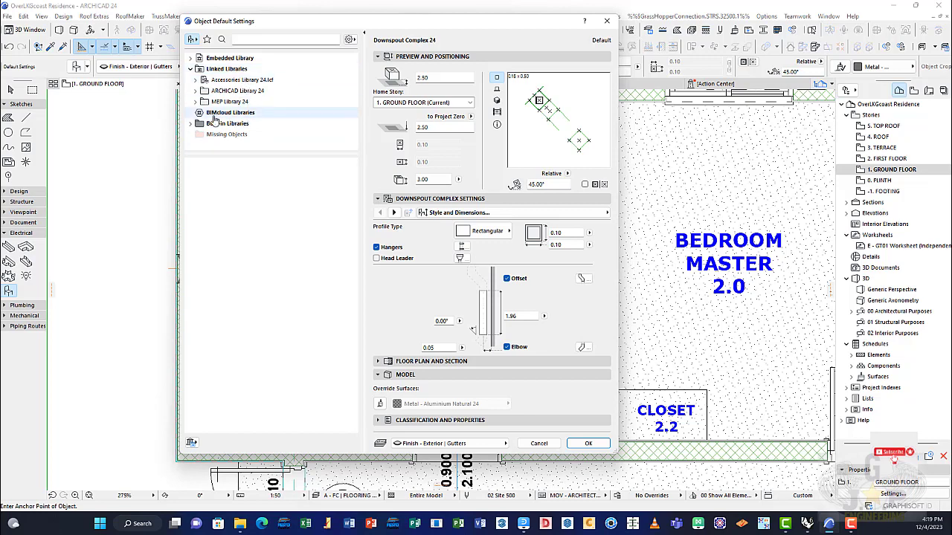
Look through the Basic Library folders of ARCHICAD Library 24 for electrical content and collapse the library again.
click(196, 92)
scroll(268, 101, down, 3)
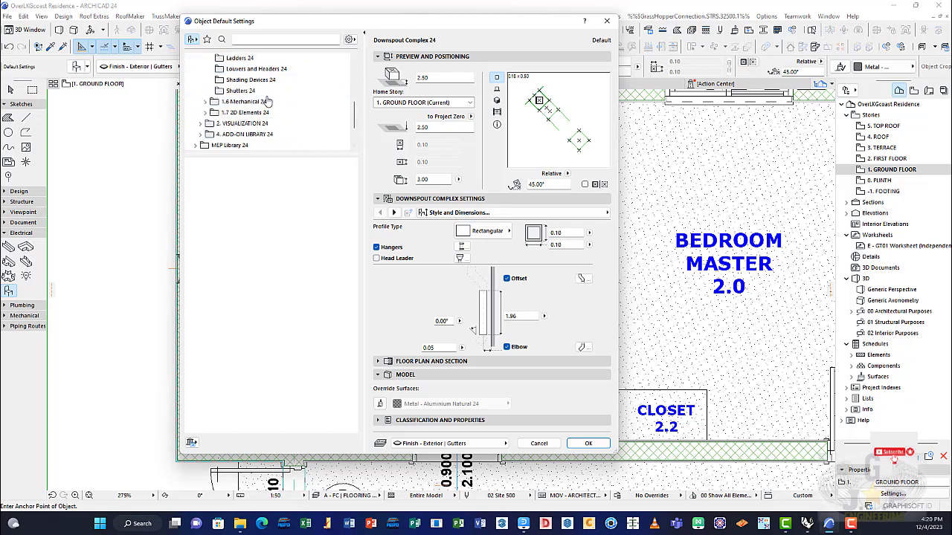
scroll(268, 101, down, 1)
scroll(268, 101, up, 2)
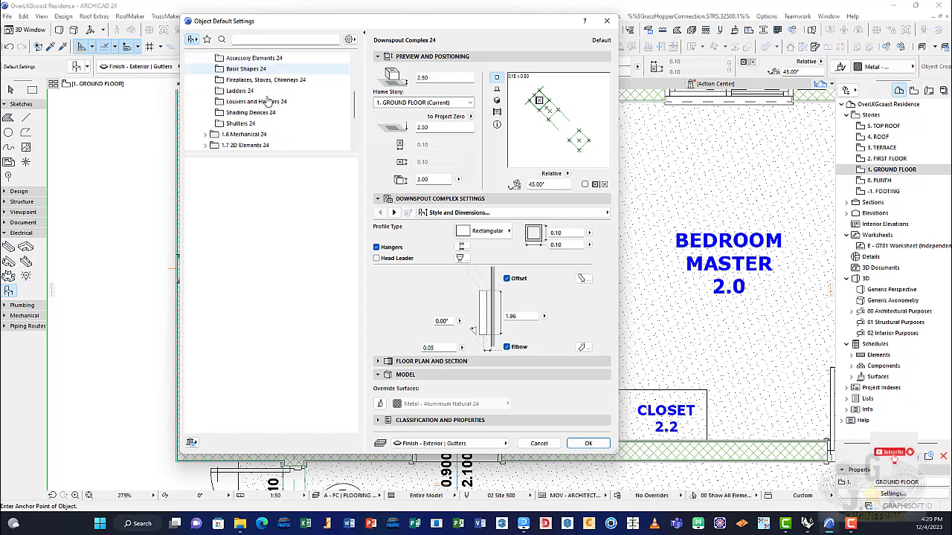
scroll(268, 101, up, 2)
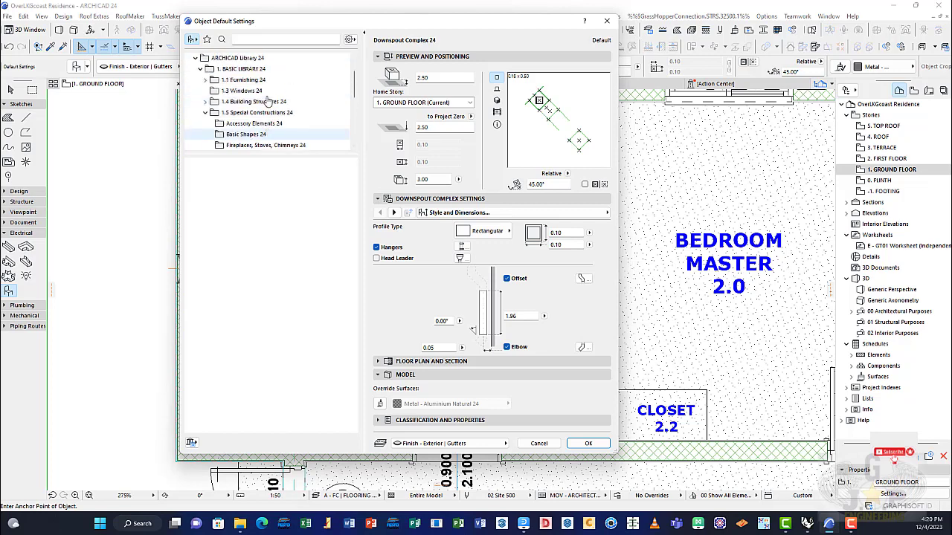
scroll(255, 115, down, 1)
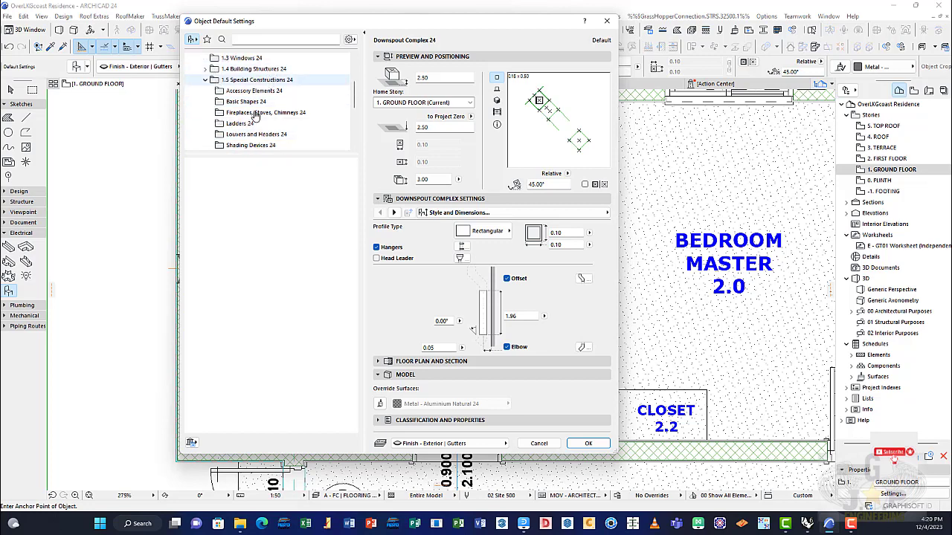
scroll(254, 115, up, 2)
scroll(255, 115, down, 1)
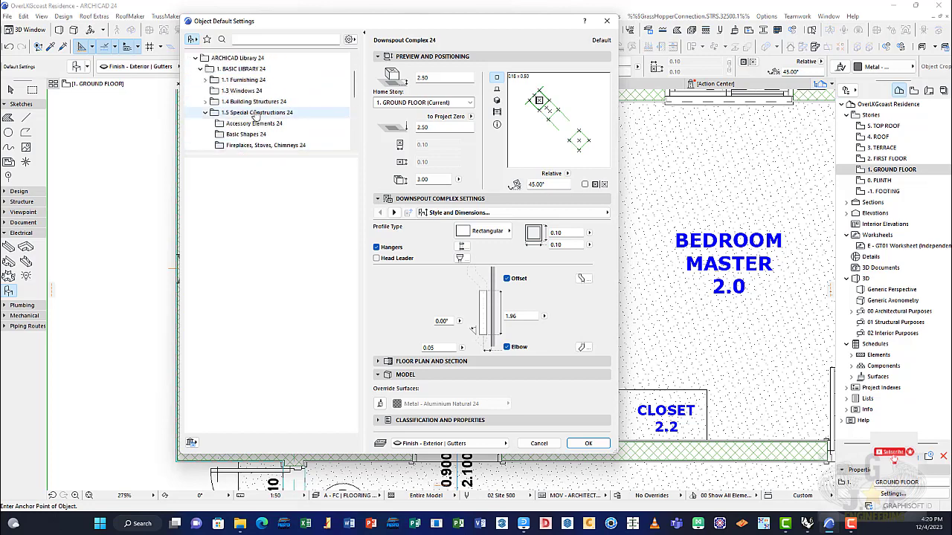
scroll(254, 115, up, 1)
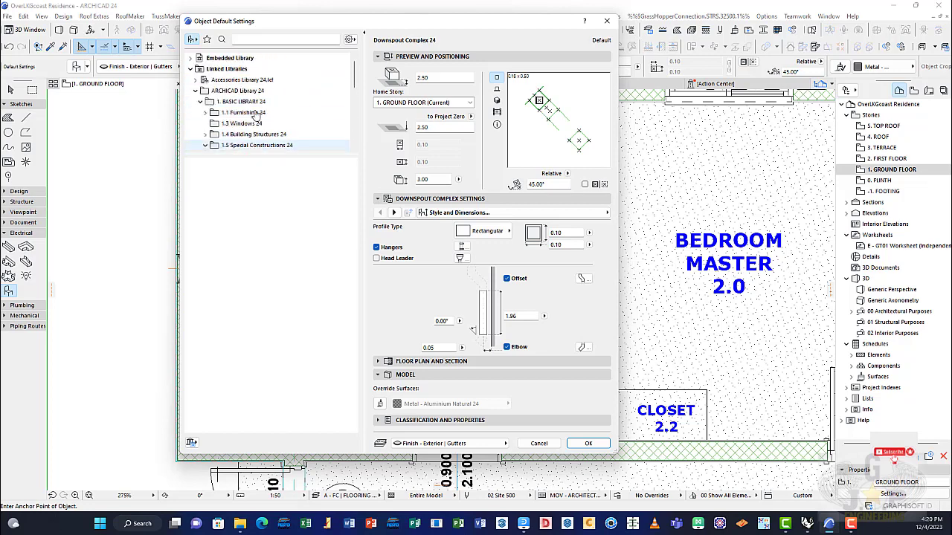
click(195, 91)
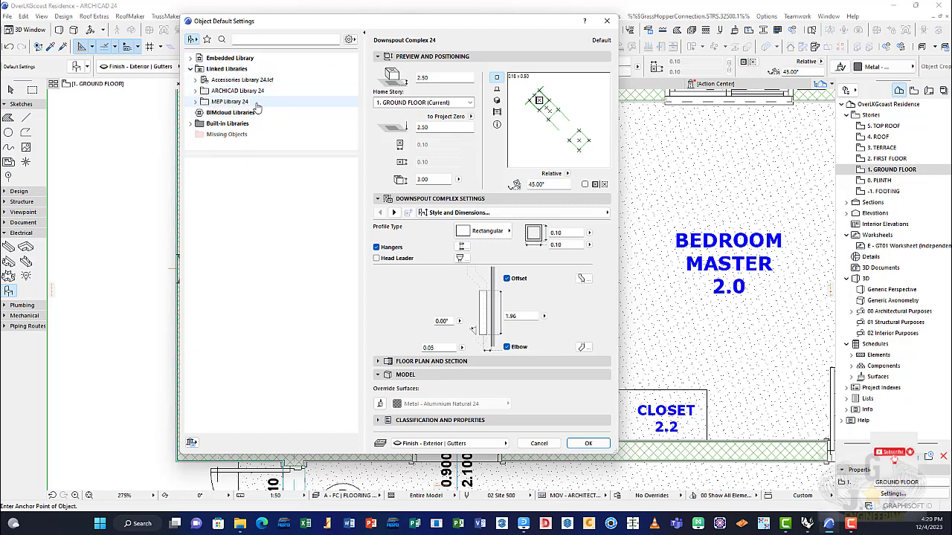
Expand ARCHICAD Library 24 and open the Electric Symbols 24 folder inside 1.7 2D Elements 24.
click(196, 91)
scroll(292, 112, down, 3)
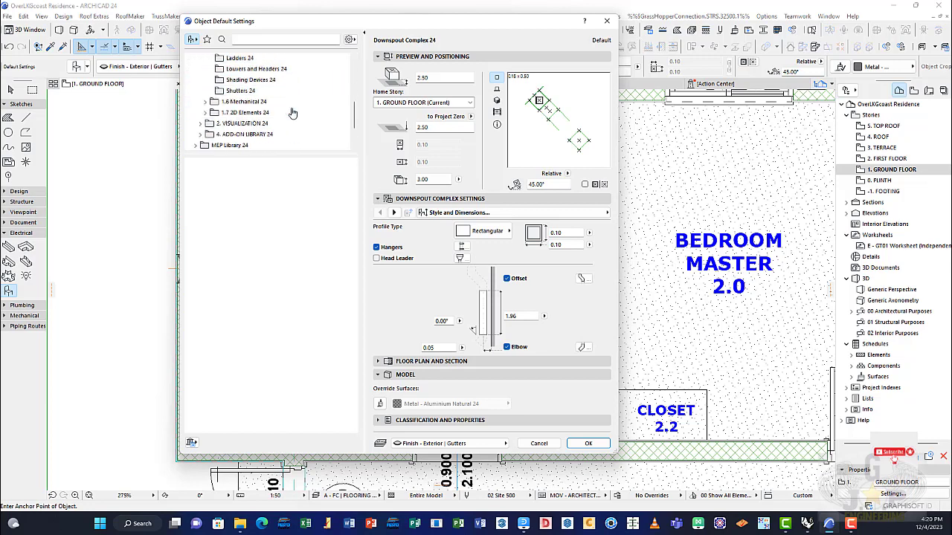
scroll(292, 112, down, 1)
scroll(292, 113, up, 1)
scroll(292, 112, down, 1)
scroll(292, 113, up, 1)
click(206, 113)
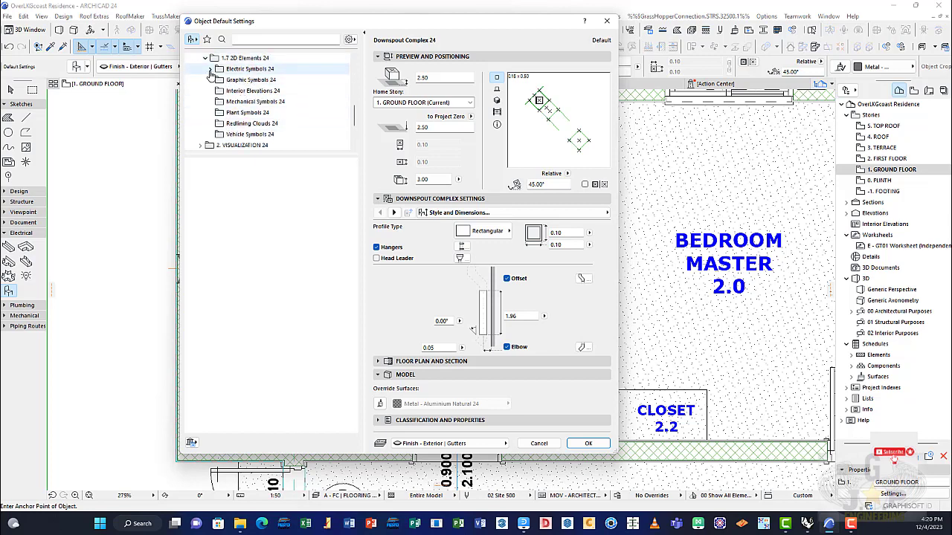
click(210, 68)
Examine the symbols in the Luminaires, Power Outlets, Supply and Distribution, and Switches folders of Electric Symbols 24.
click(247, 90)
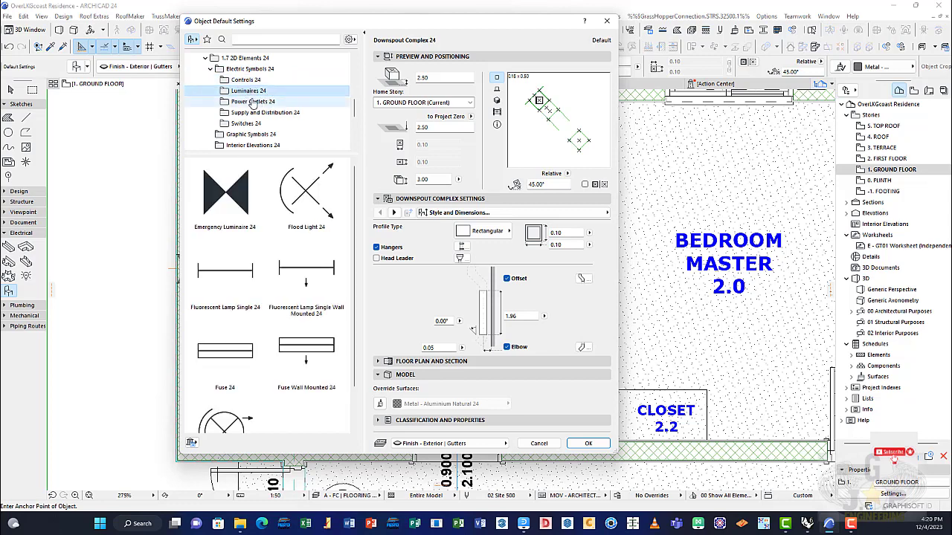
click(253, 102)
click(250, 112)
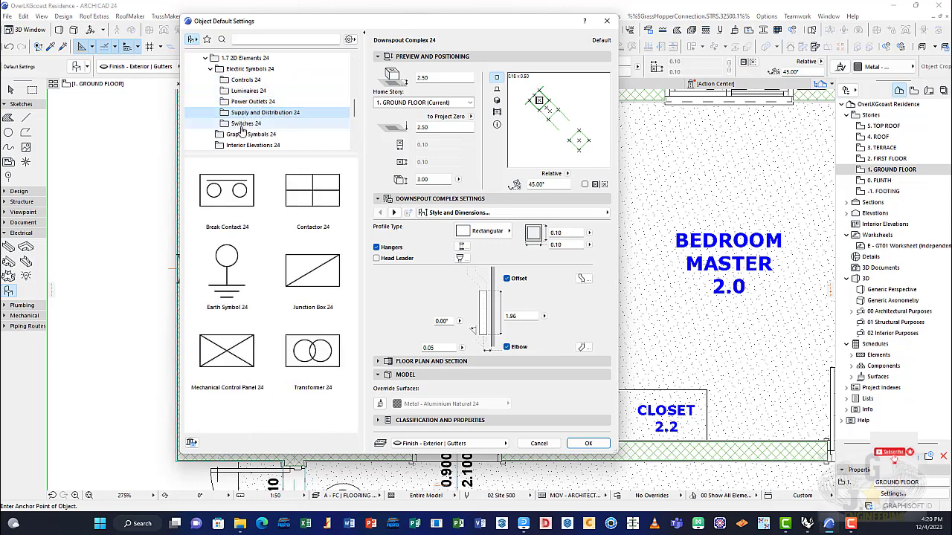
click(244, 123)
click(244, 112)
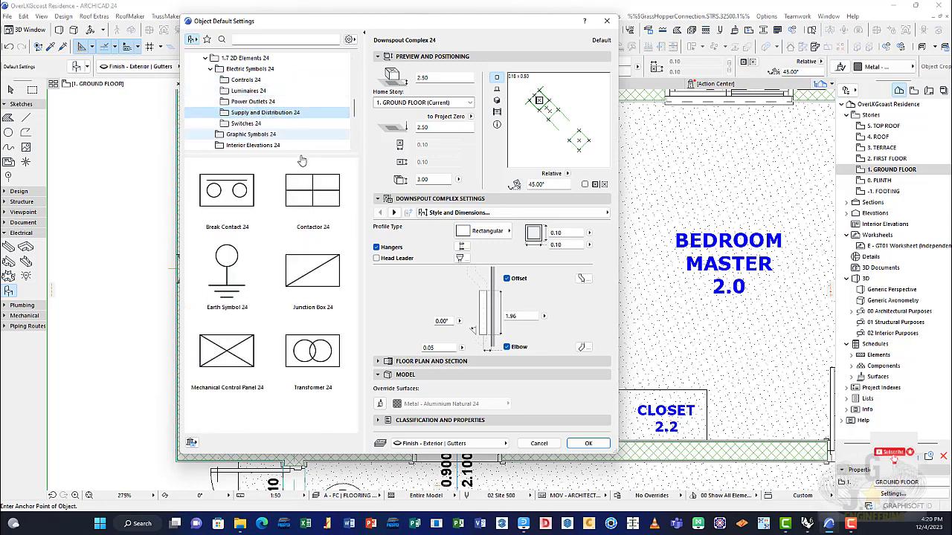
scroll(256, 112, down, 1)
scroll(255, 111, up, 1)
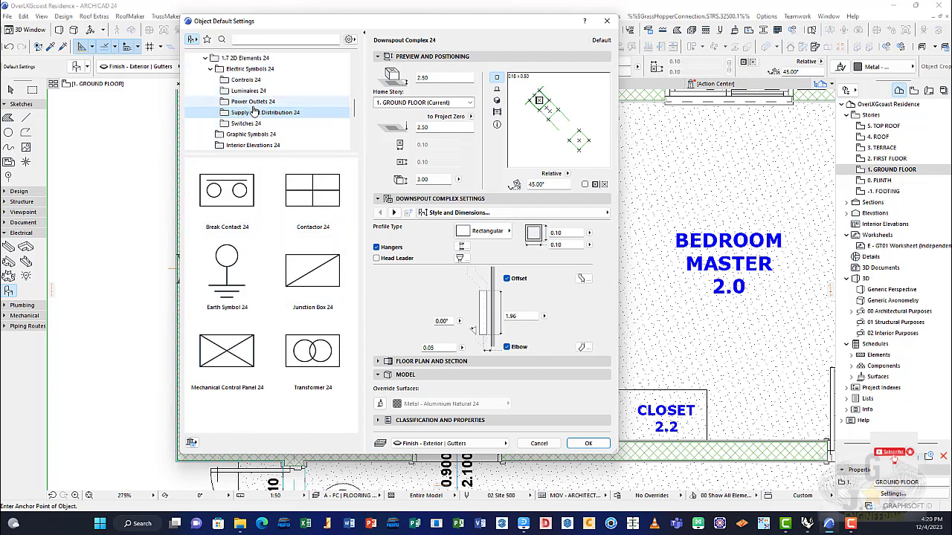
click(280, 124)
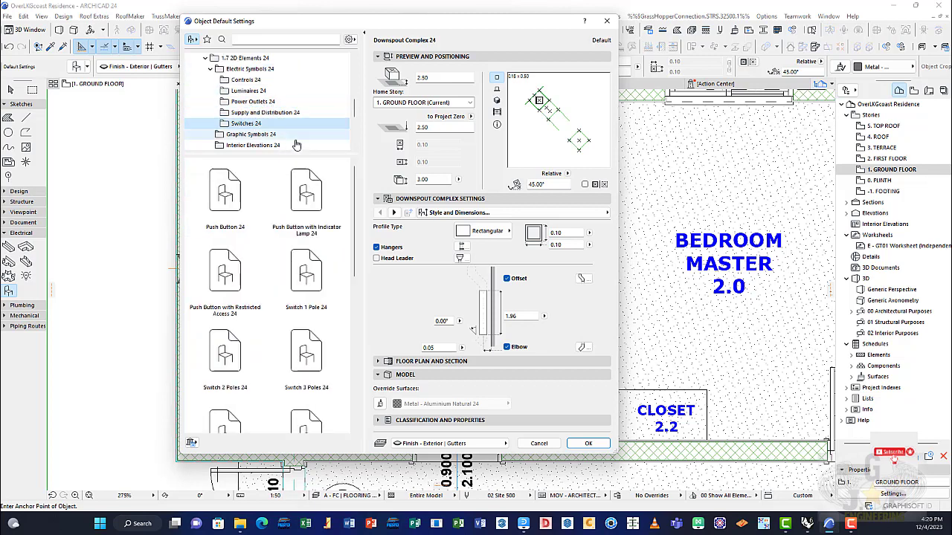
Choose the Switch 2 Poles 24 symbol and check its 3D preview.
scroll(245, 268, down, 2)
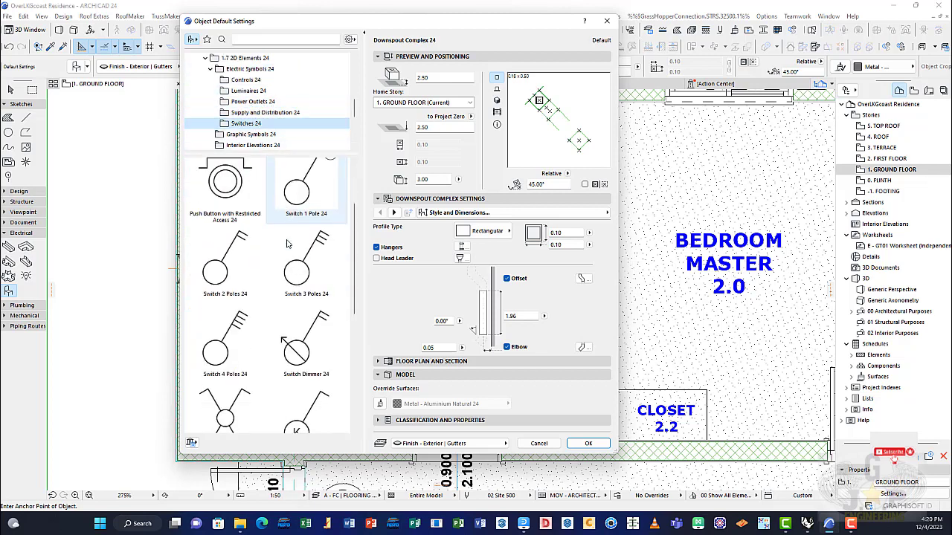
click(242, 266)
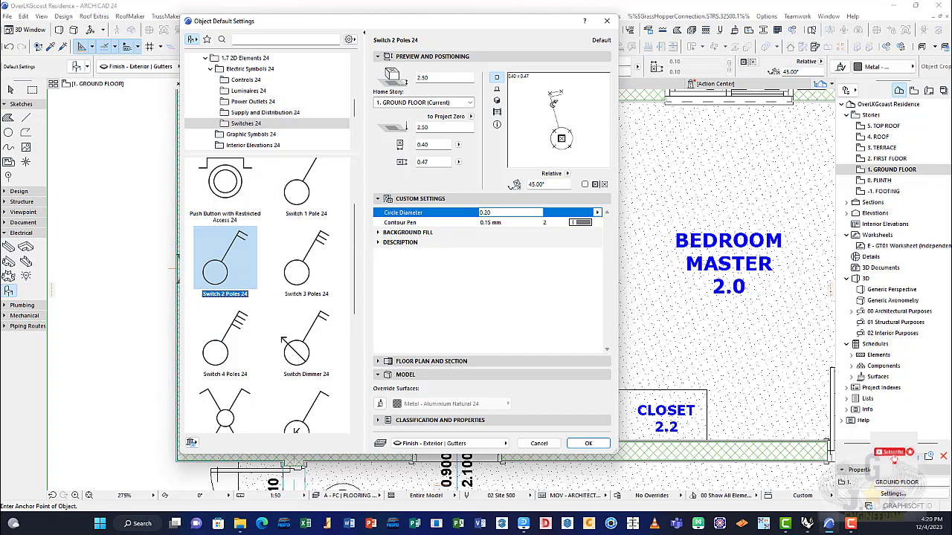
click(497, 101)
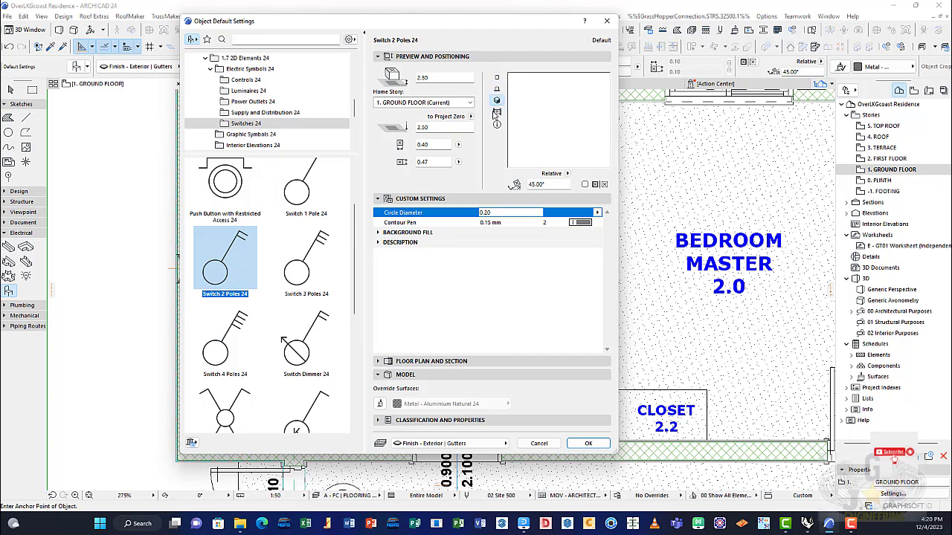
Check the 3D previews of Switch 3 Poles 24, Switch Dimmer 24, Push Button with Indicator Lamp 24 and Push Button 24.
click(306, 264)
click(297, 342)
right_click(282, 340)
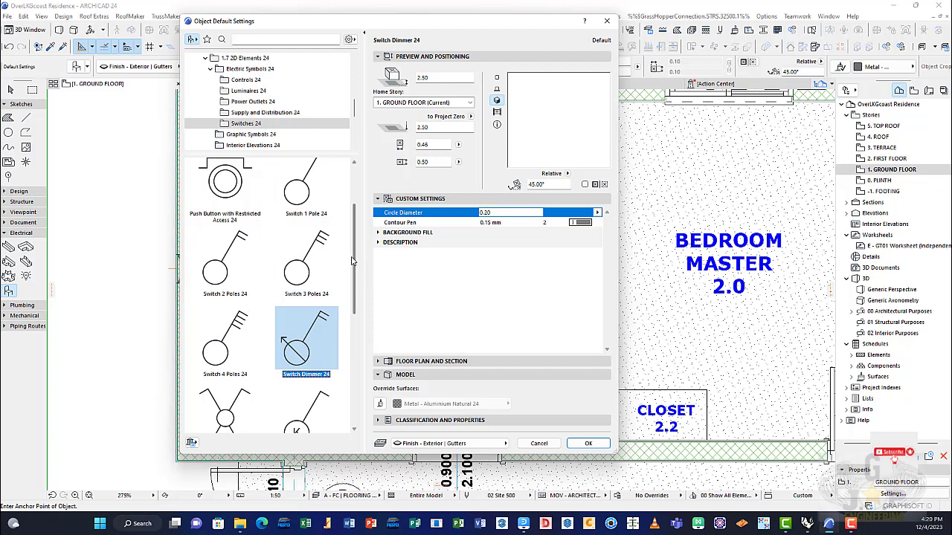
drag(356, 243, 349, 212)
click(290, 202)
click(226, 193)
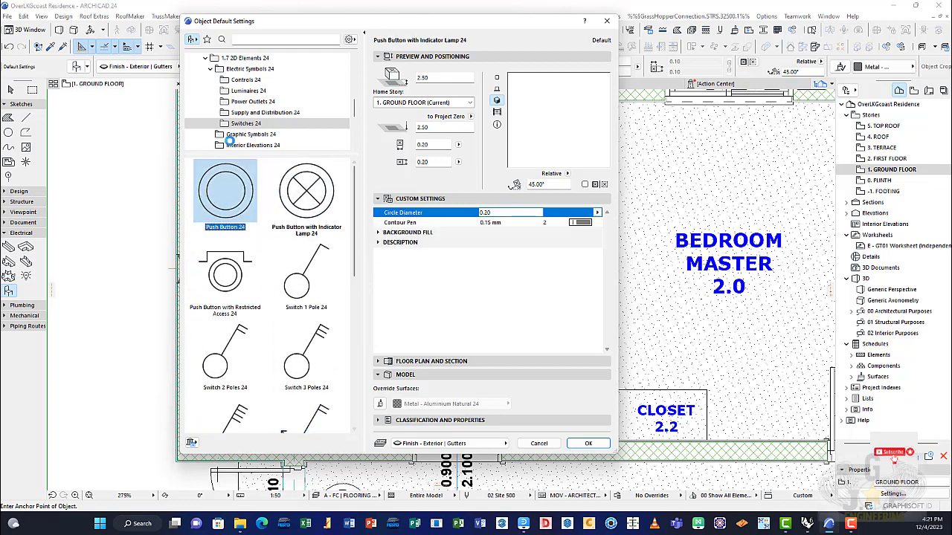
Browse the Graphic Symbols 24 folder, recheck the Switches 24 symbols and view the Mechanical Symbols 24 folder.
click(251, 134)
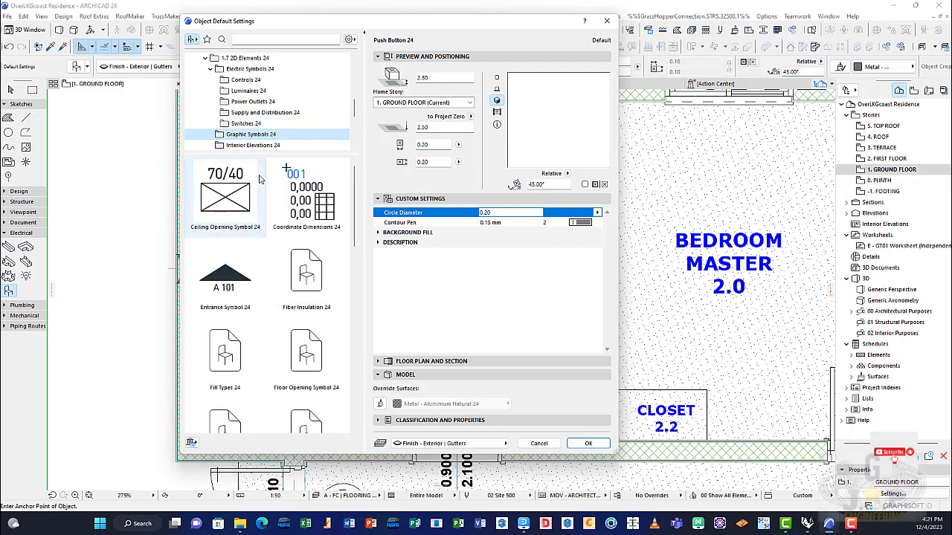
scroll(252, 245, down, 10)
scroll(279, 262, up, 3)
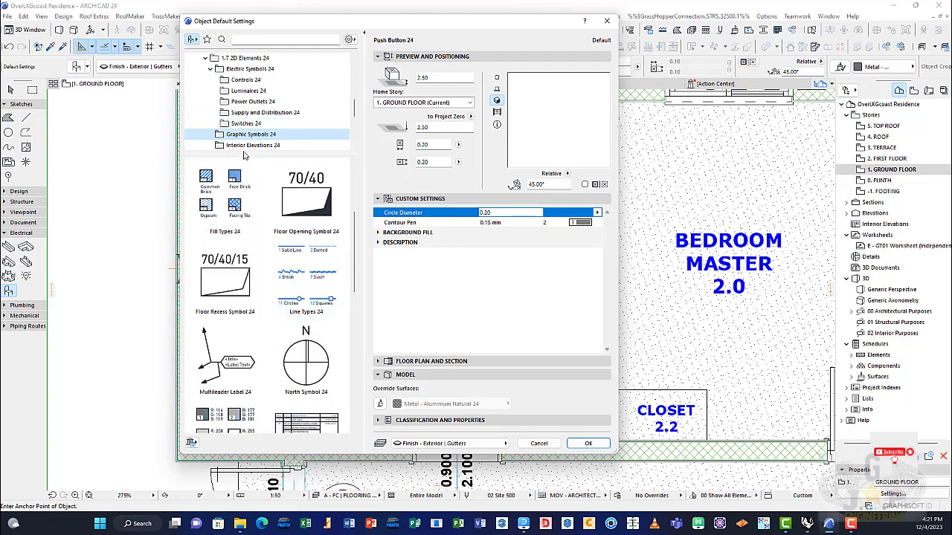
click(297, 123)
scroll(301, 275, down, 8)
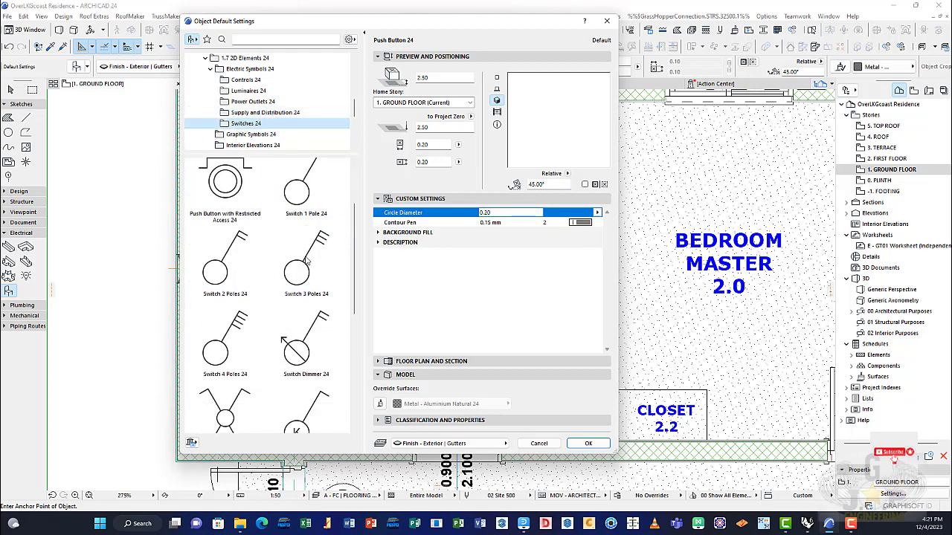
scroll(304, 262, up, 8)
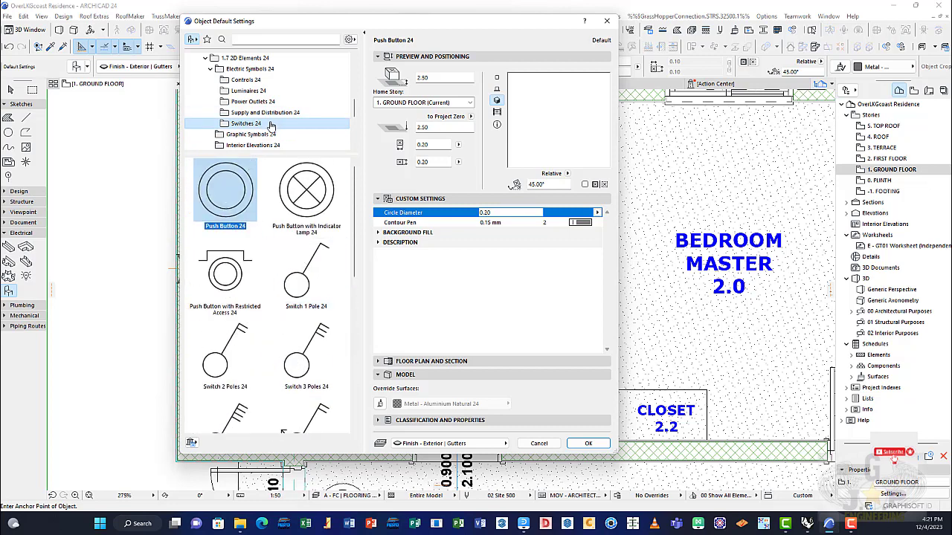
scroll(294, 105, down, 3)
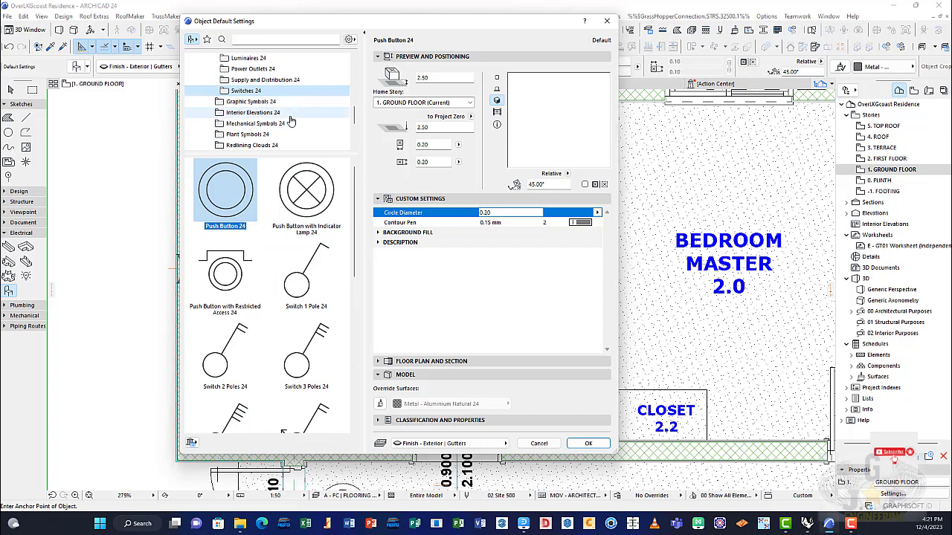
click(251, 124)
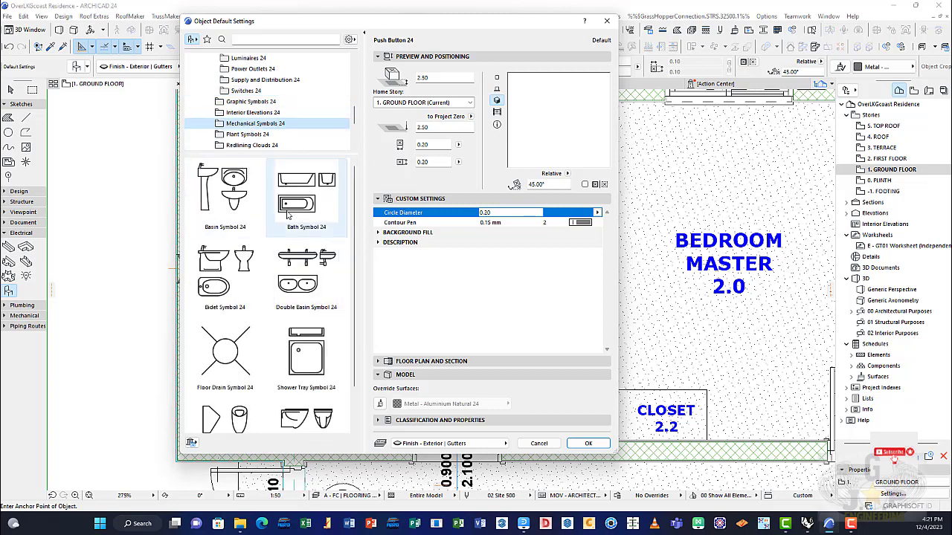
View the Interior Elevations 24 symbols and look through the folder tree of ARCHICAD Library 24.
click(256, 112)
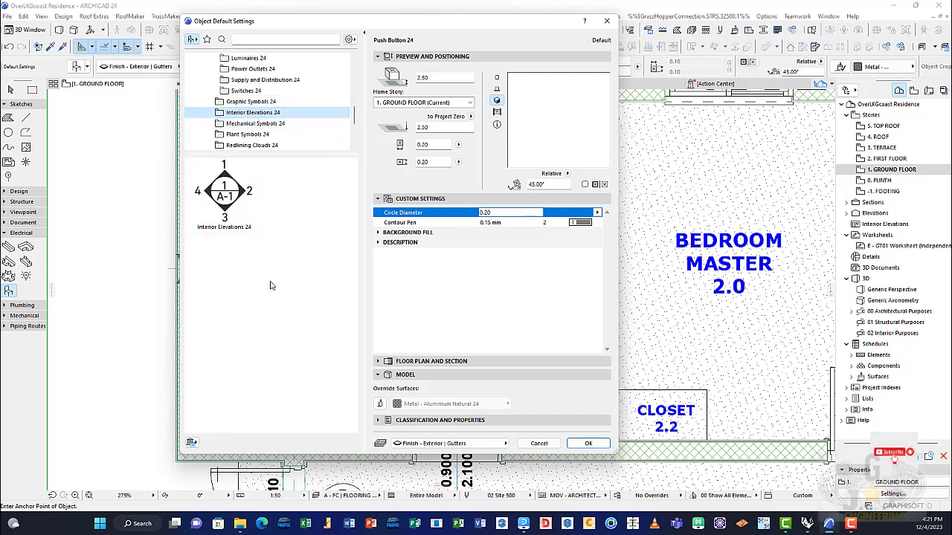
scroll(259, 118, up, 3)
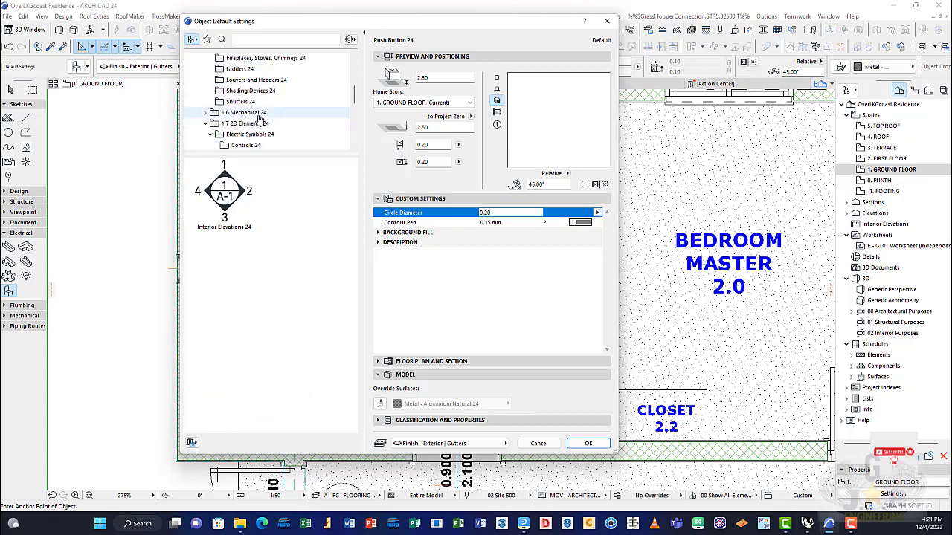
scroll(259, 119, down, 1)
scroll(259, 119, up, 1)
scroll(259, 119, up, 5)
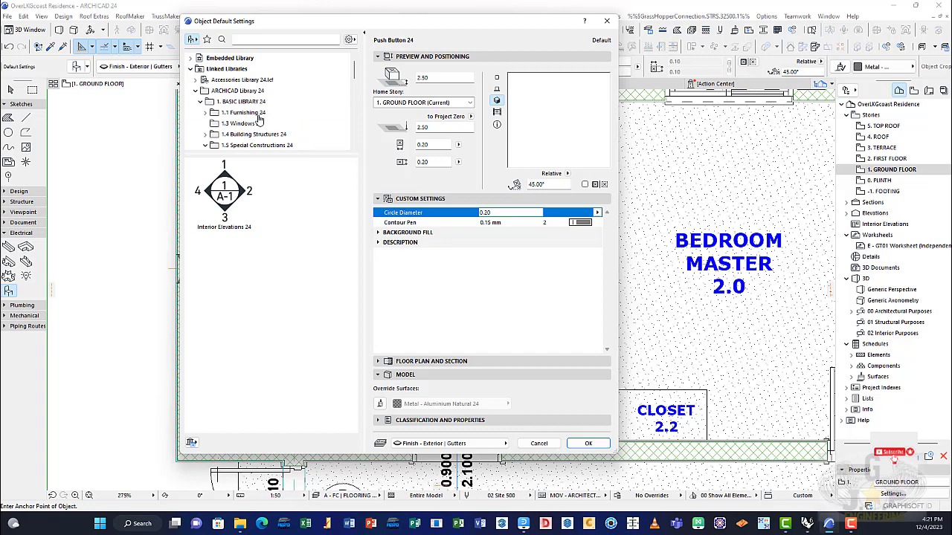
scroll(259, 119, down, 2)
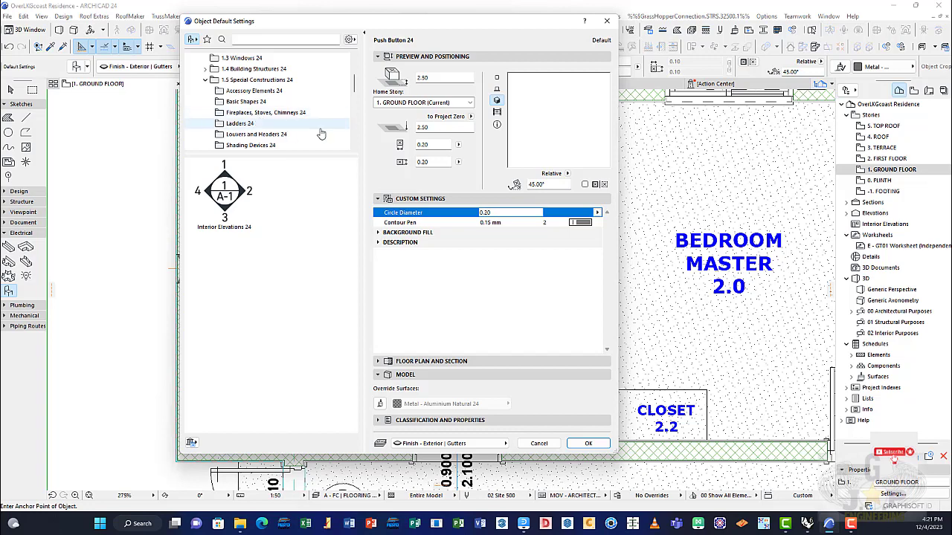
Collapse the 1.5 Special Constructions 24 and 1.7 2D Elements 24 folders in the library tree.
click(205, 80)
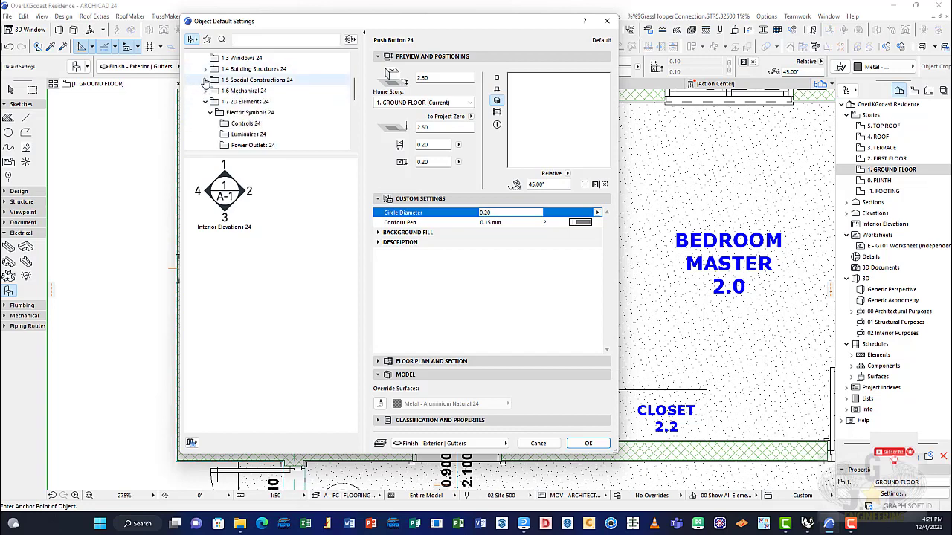
click(206, 102)
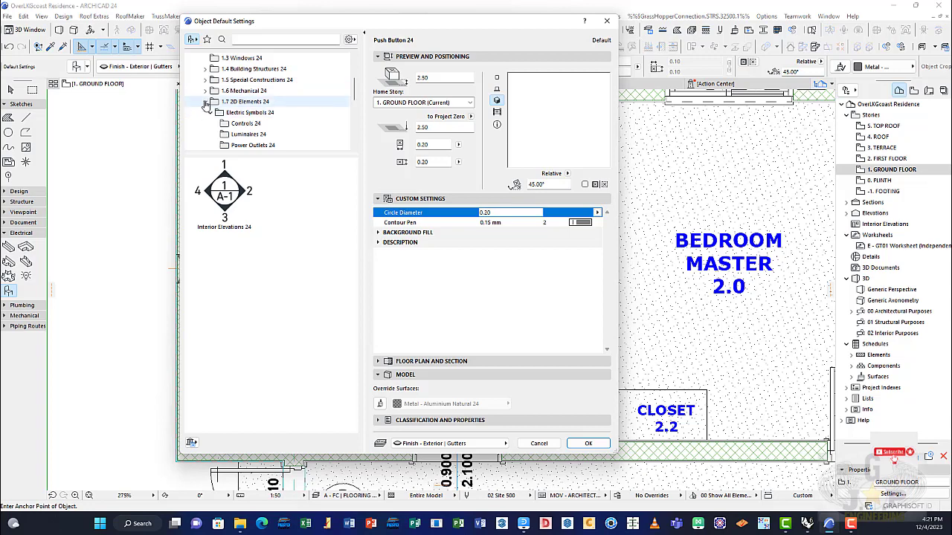
click(206, 102)
scroll(201, 93, up, 2)
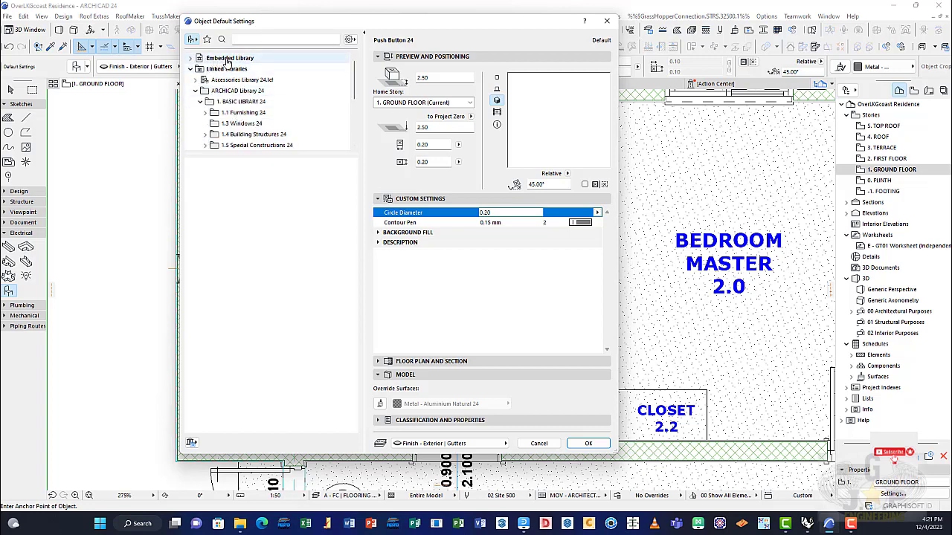
Display the Embedded Library's objects and review the project's loaded libraries in the Library Manager without changing them.
click(192, 59)
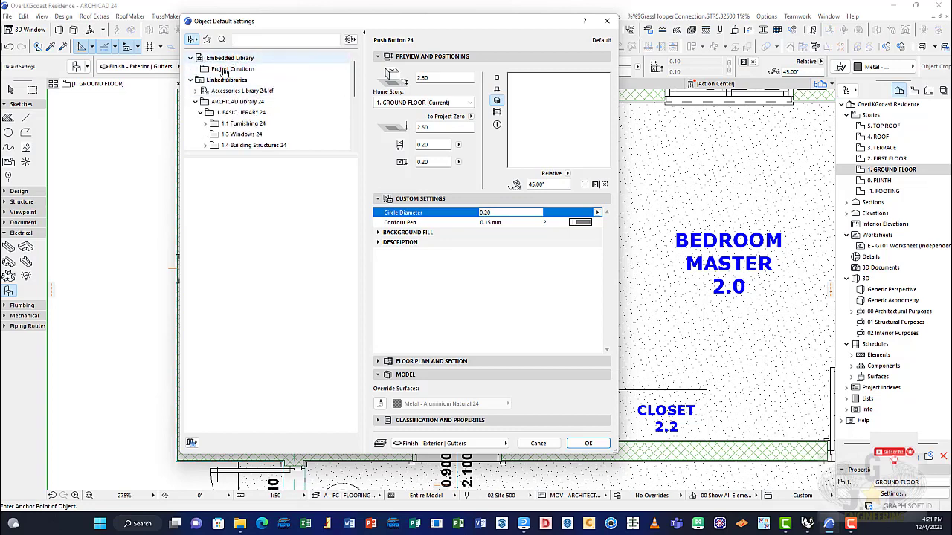
click(229, 60)
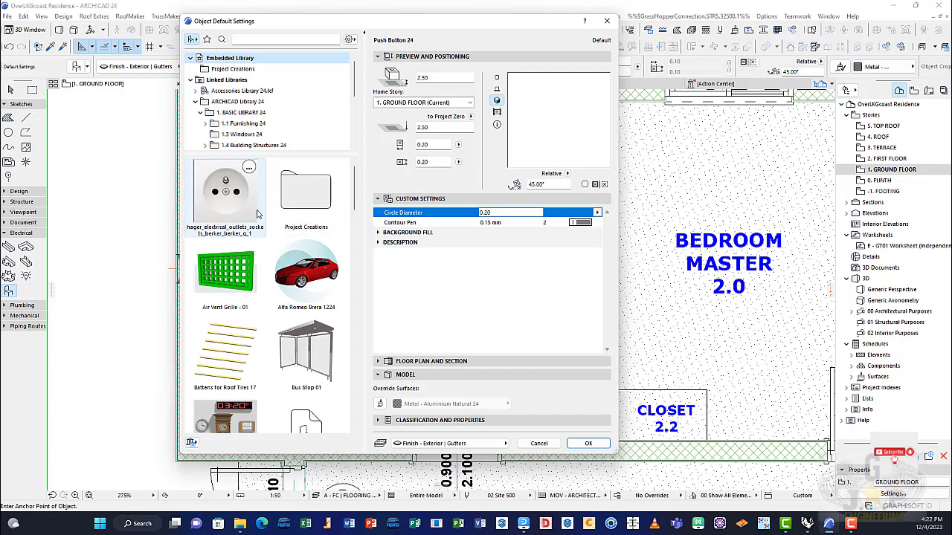
click(194, 442)
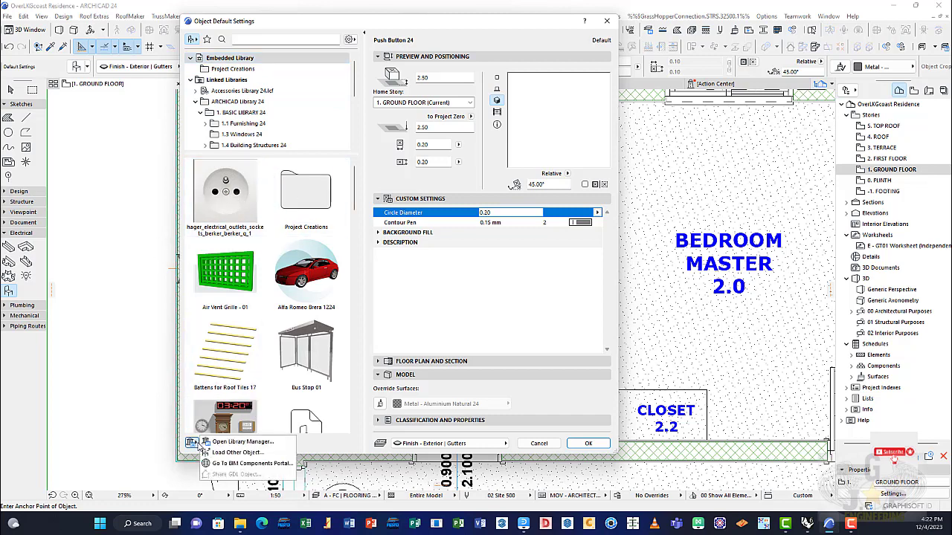
click(270, 443)
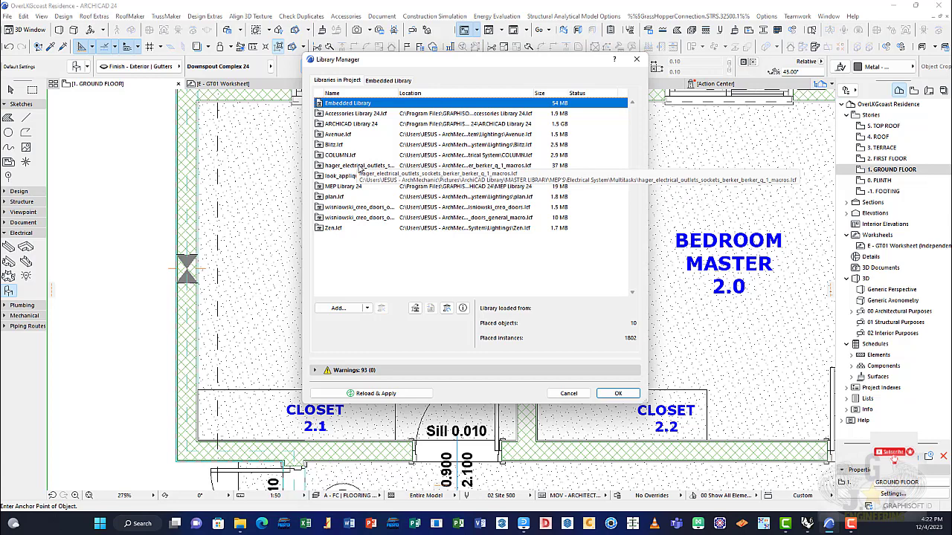
click(577, 395)
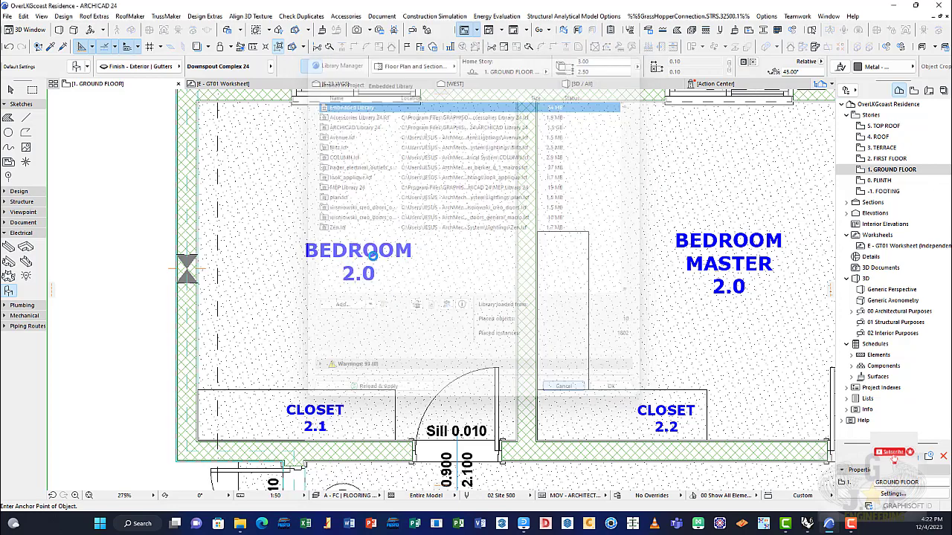
Reopen the object default settings and choose hager_electrical_outlets_sockets_berker_berker_q_1 from the Embedded Library.
click(77, 68)
scroll(258, 101, up, 5)
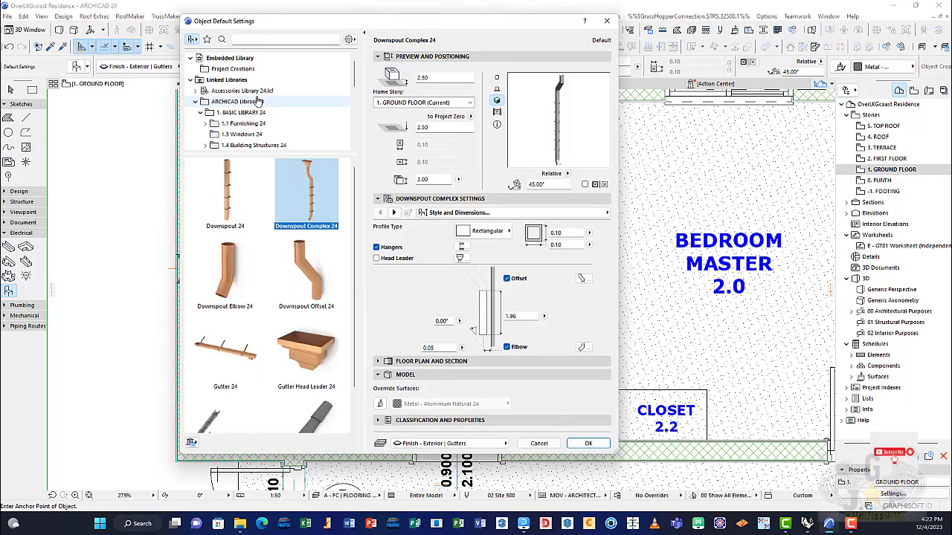
click(232, 58)
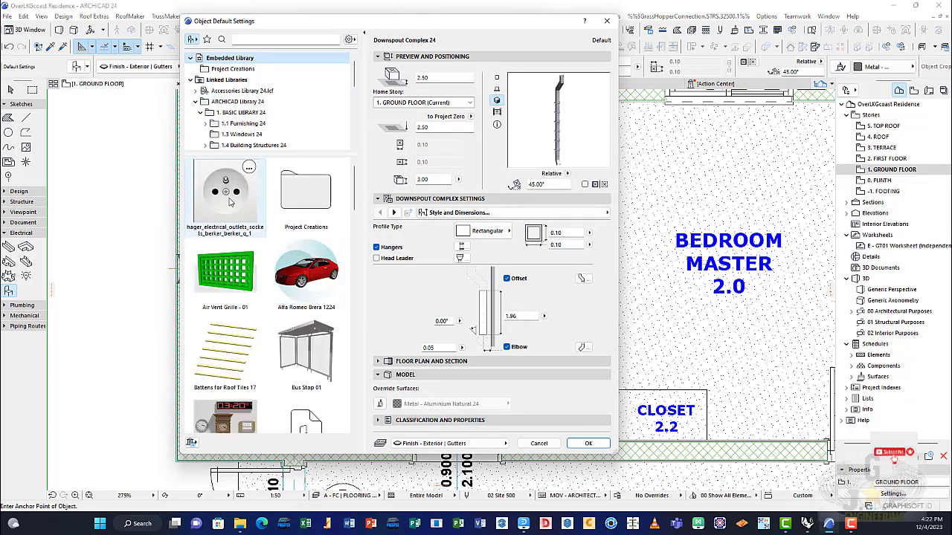
click(226, 204)
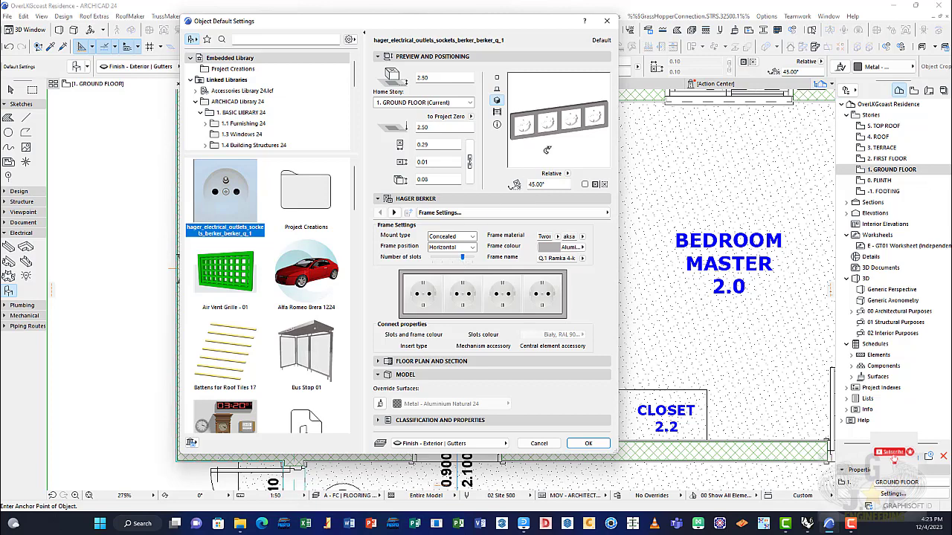
Set the socket frame's number of slots to 1 and keep the mount type Concealed.
click(455, 259)
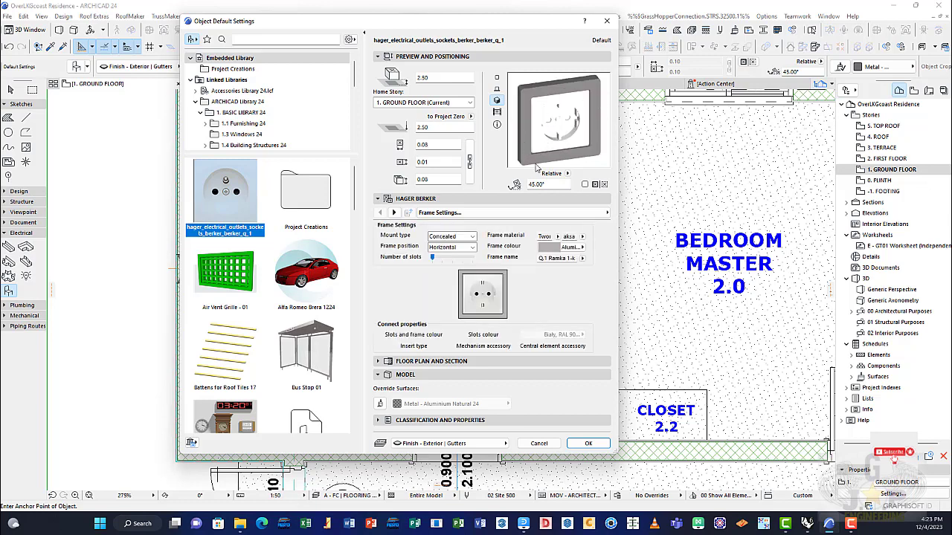
click(472, 237)
click(473, 237)
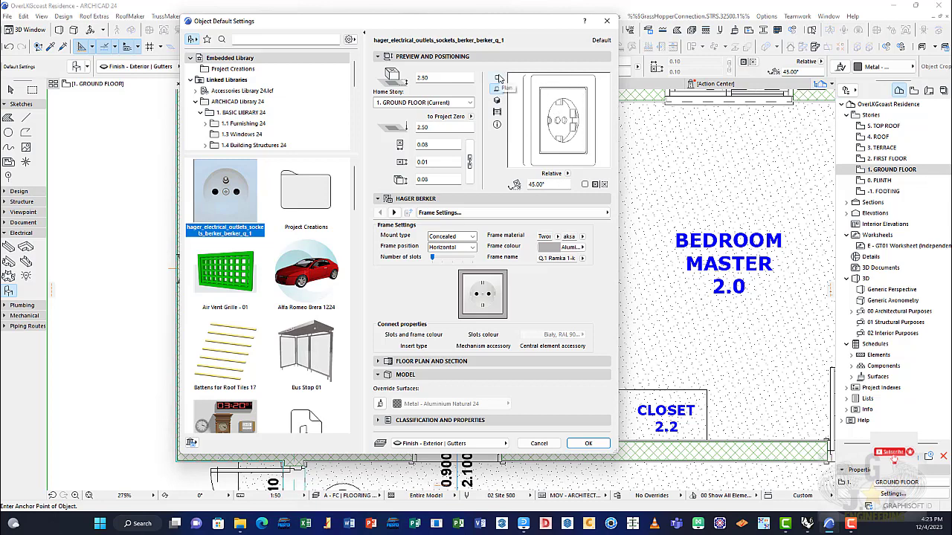
Set the socket's anchor point to its centre in the 2D preview, keep the frame Horizontal and return to the 3D preview.
click(497, 77)
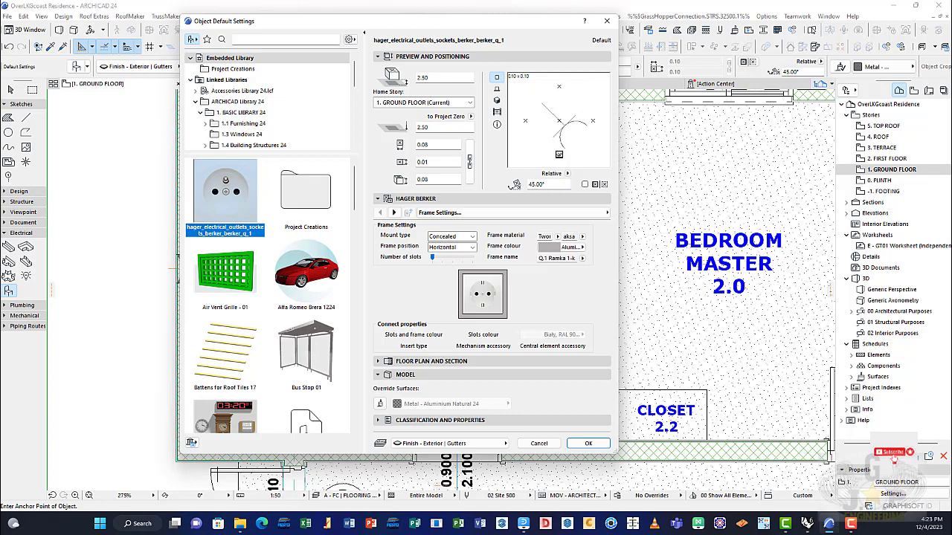
click(559, 121)
click(473, 247)
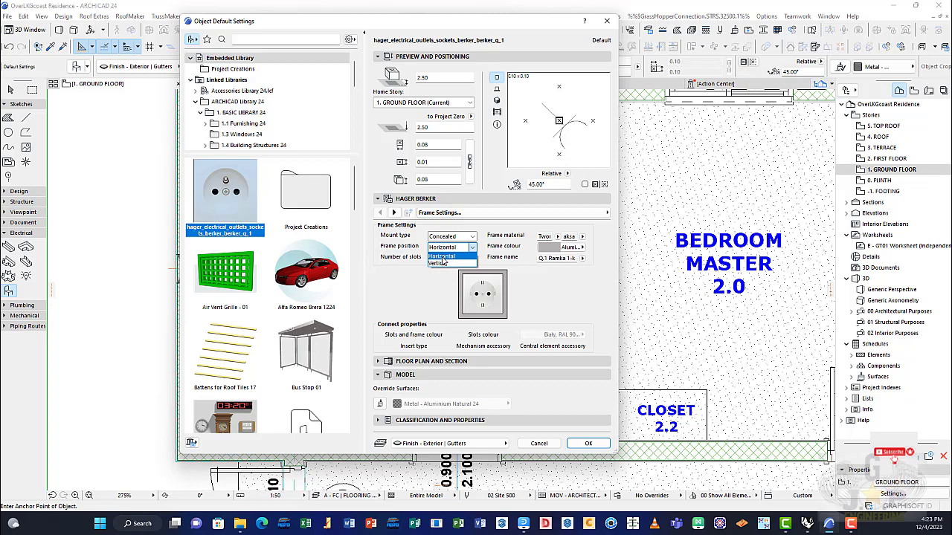
click(470, 252)
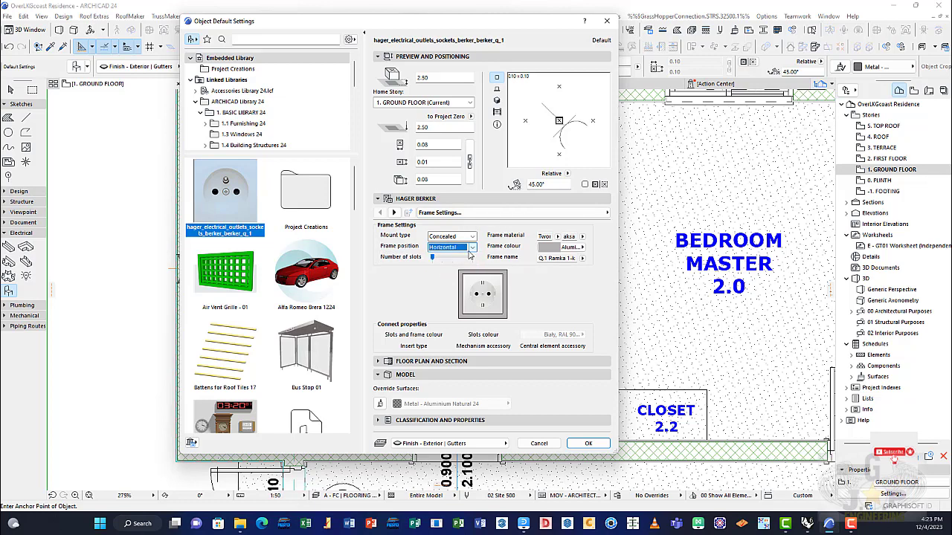
click(497, 100)
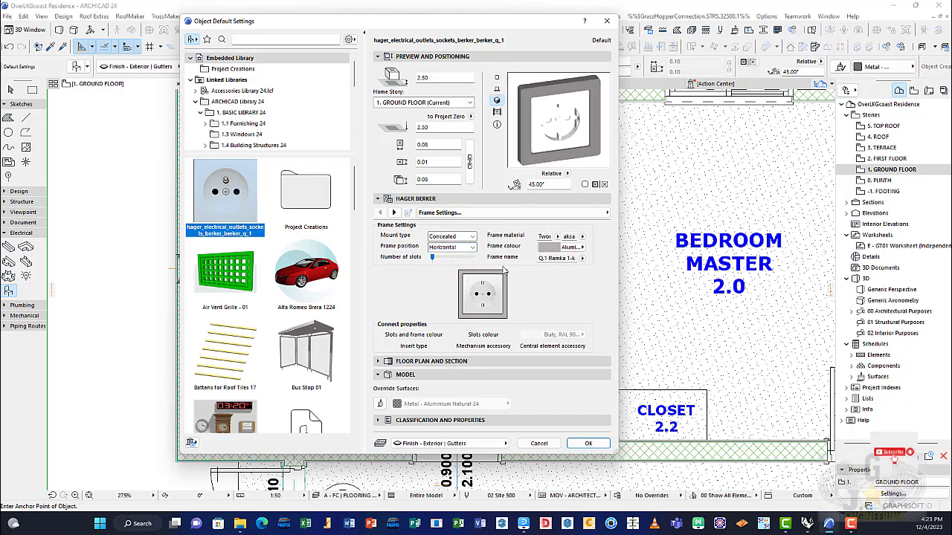
Try a two-slot frame in the Vertical and Horizontal positions, and return to a single horizontal slot.
click(440, 258)
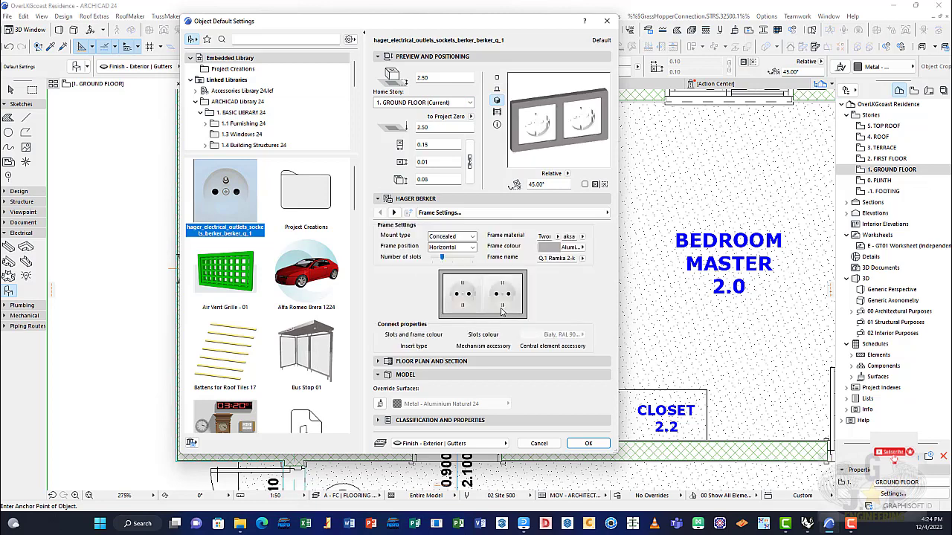
click(468, 248)
click(451, 264)
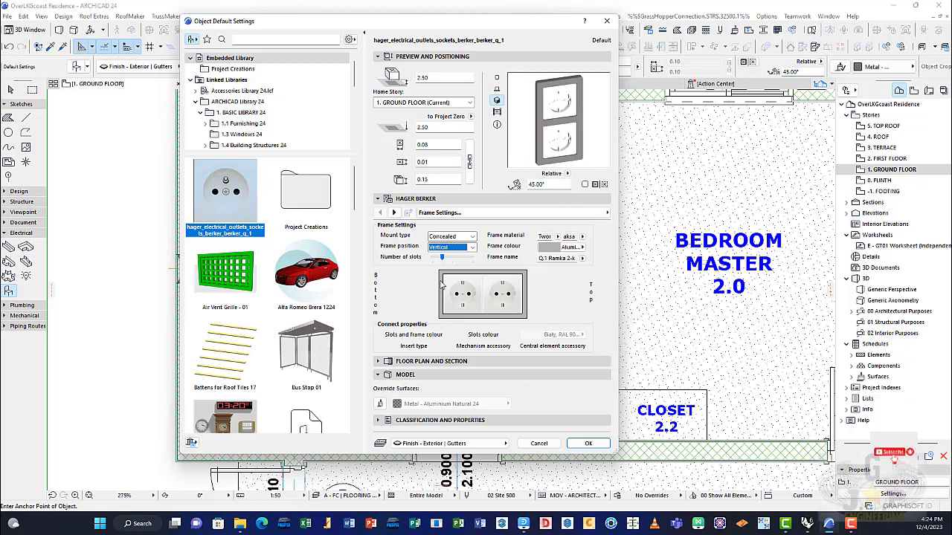
click(473, 249)
click(446, 257)
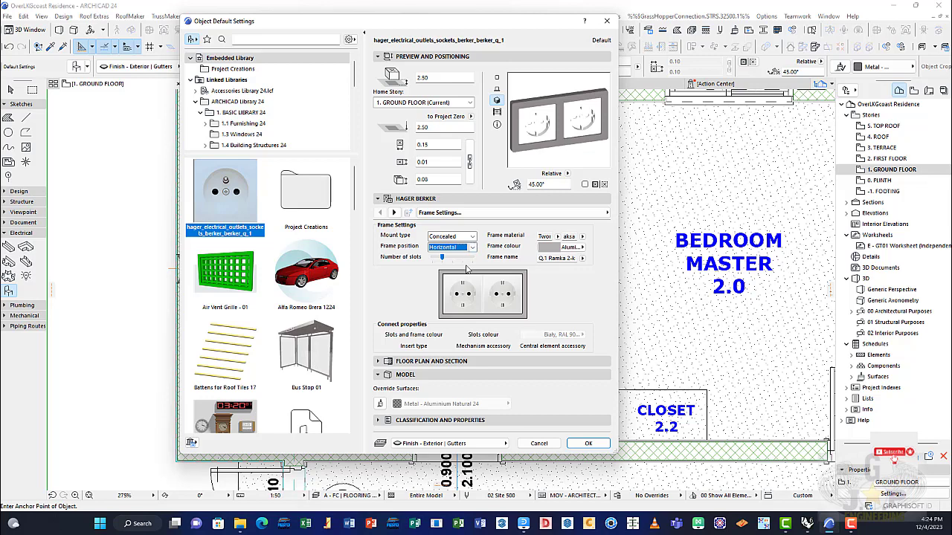
click(471, 245)
click(438, 259)
click(438, 257)
drag(438, 256, 432, 257)
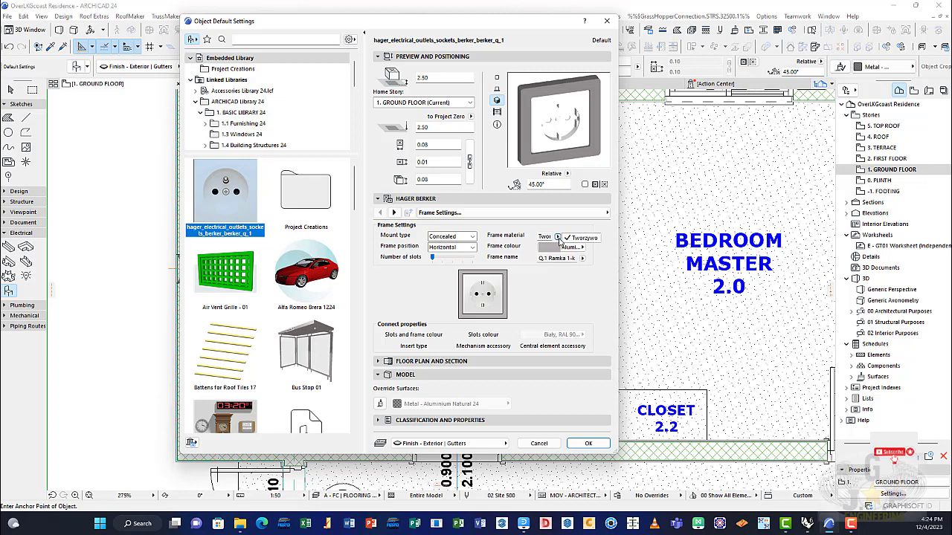
Check the available frame material options for the socket.
click(583, 237)
click(586, 238)
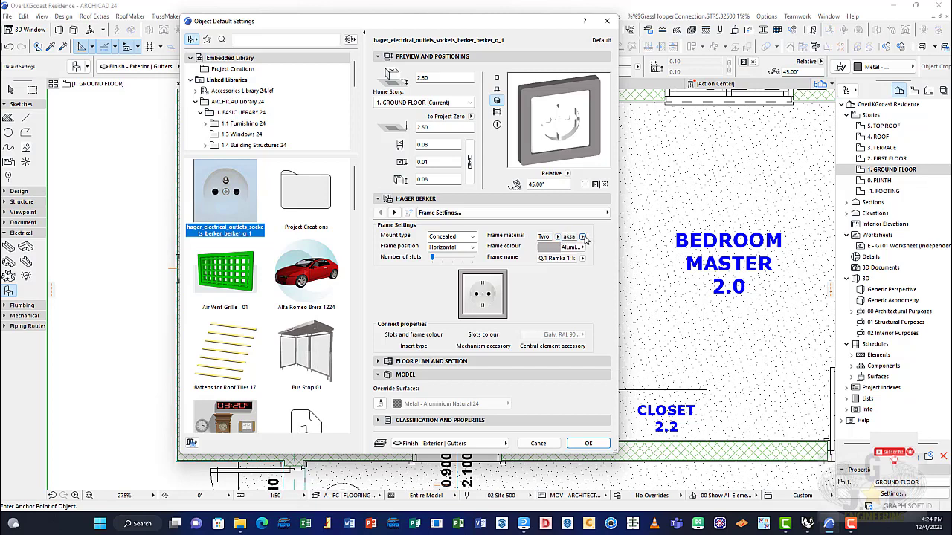
click(584, 236)
click(584, 237)
click(583, 237)
Set the socket's frame colour to Antracyt, RAL 7021.
click(580, 248)
click(581, 248)
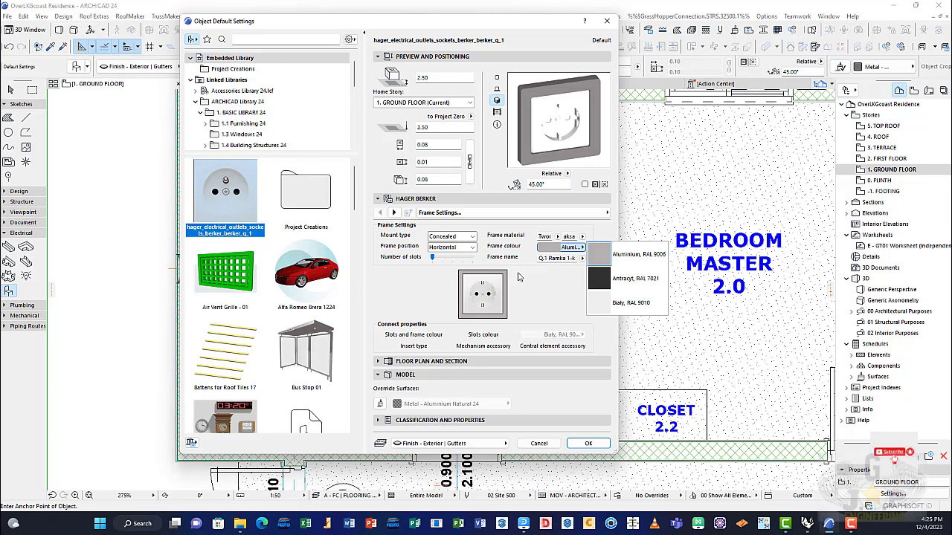
click(551, 300)
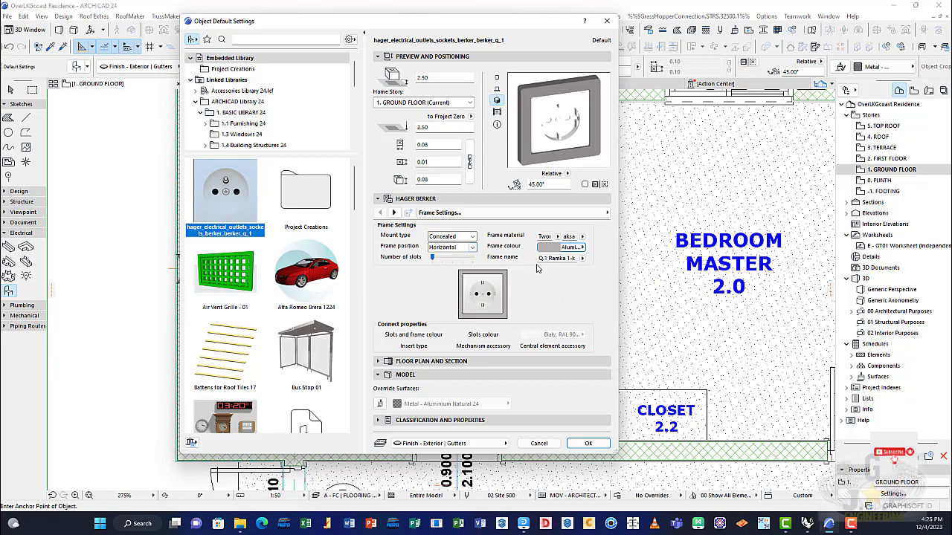
click(562, 249)
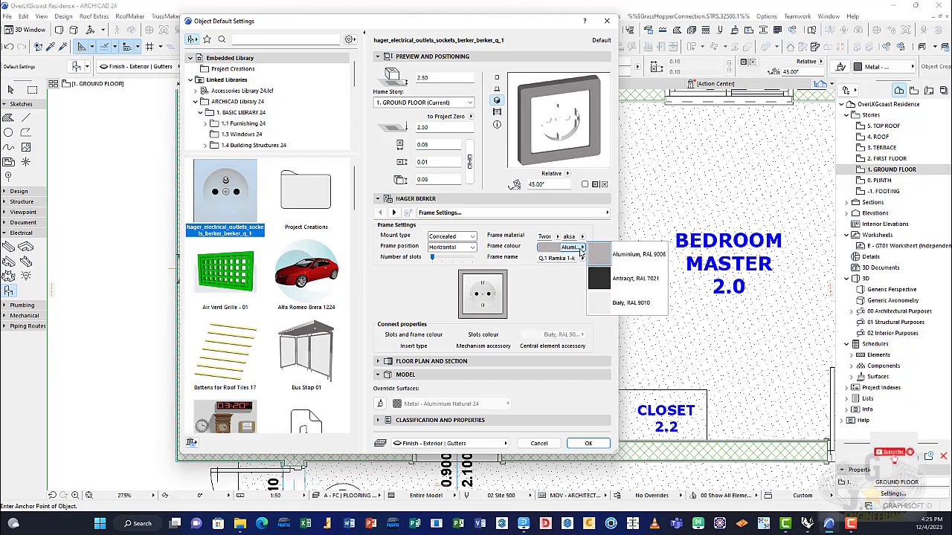
click(604, 262)
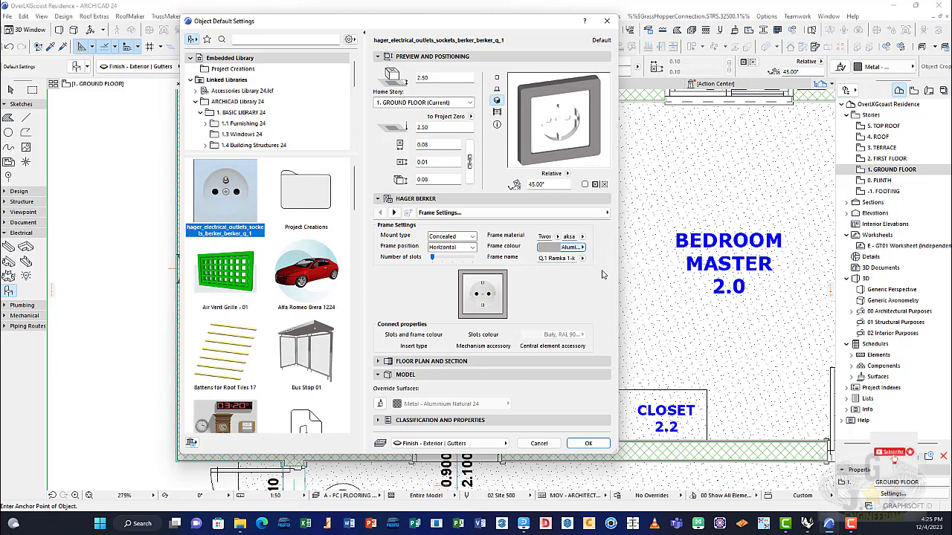
click(577, 249)
click(603, 278)
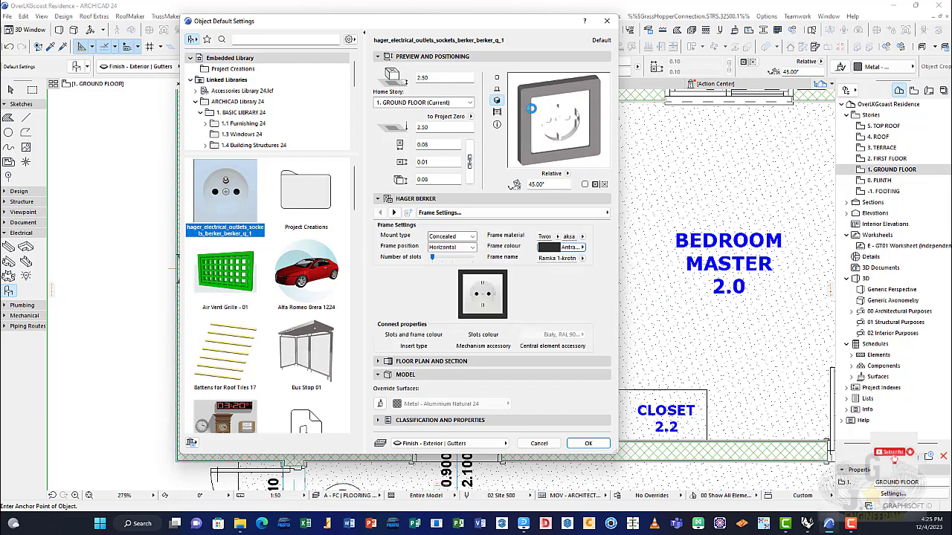
Try the Biały, RAL 9010 frame colour and switch back to Antracyt, RAL 7021.
click(573, 248)
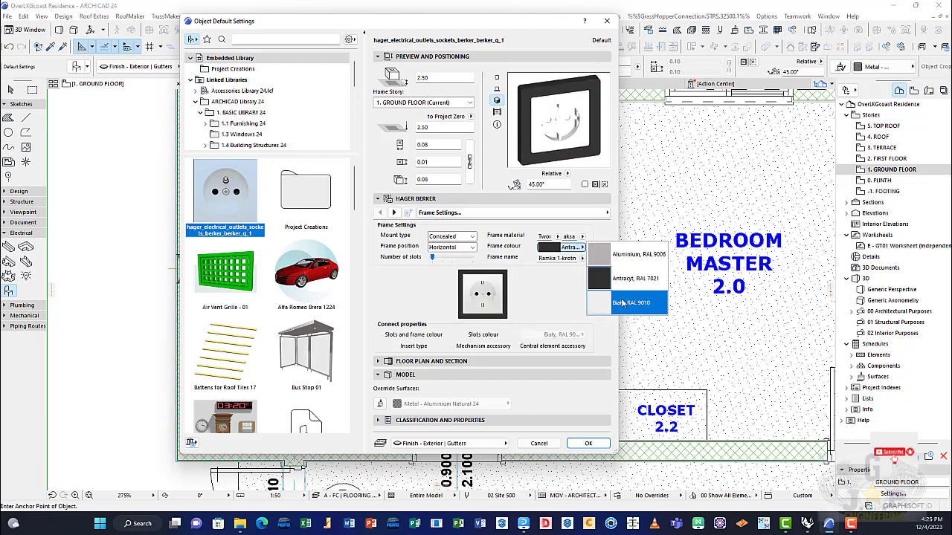
click(624, 305)
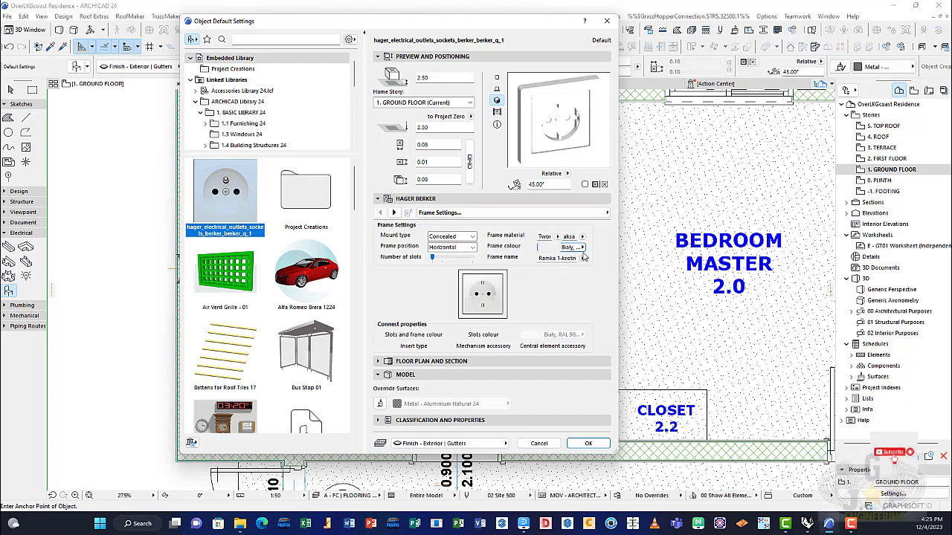
click(583, 258)
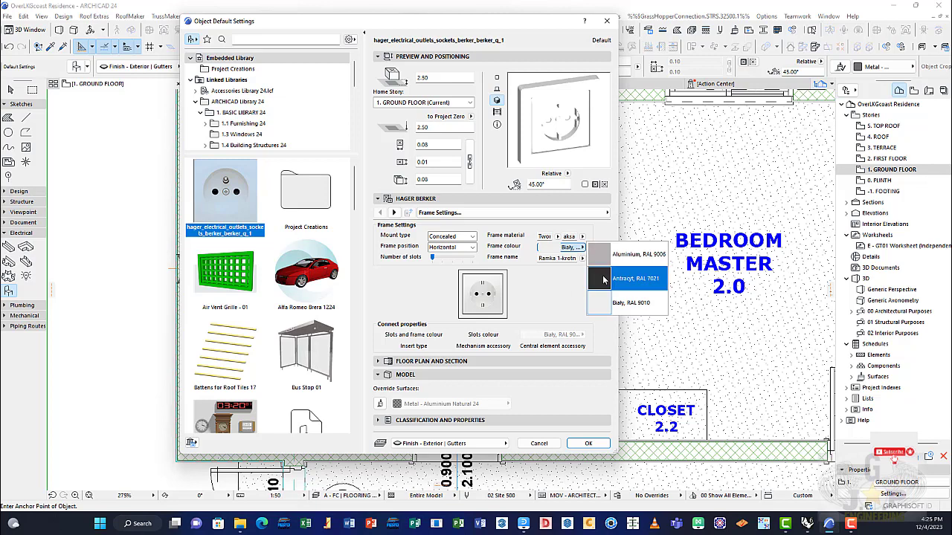
click(569, 290)
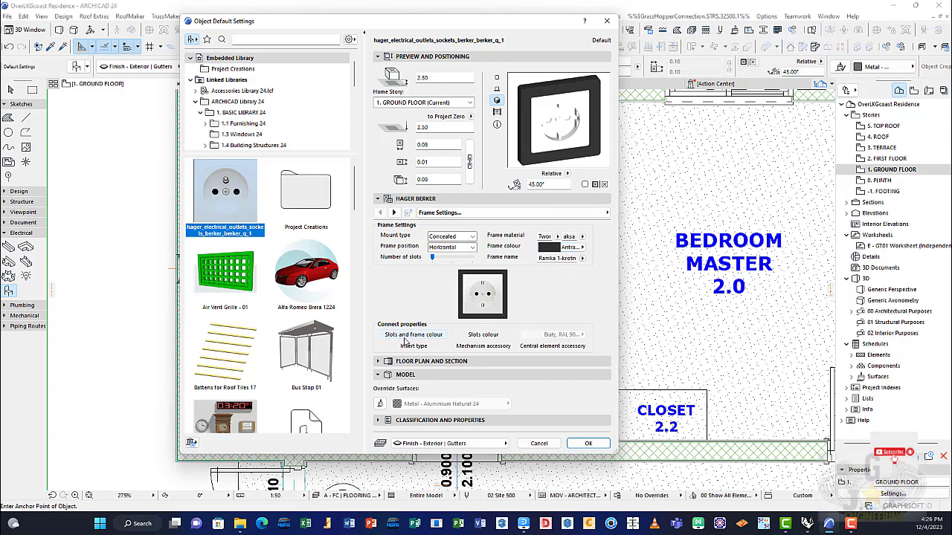
Connect the socket's slots colour, insert type, mechanism accessory and central element accessory properties.
click(494, 335)
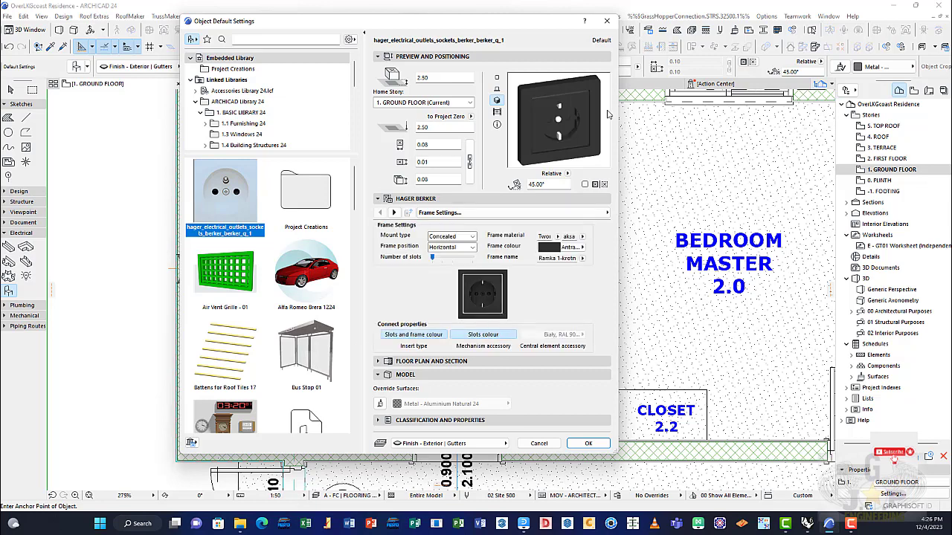
click(420, 347)
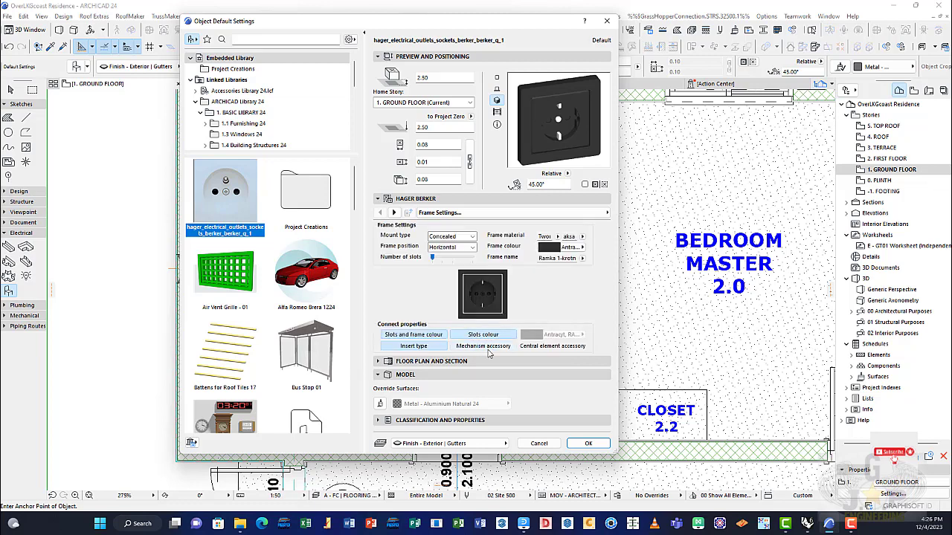
click(490, 349)
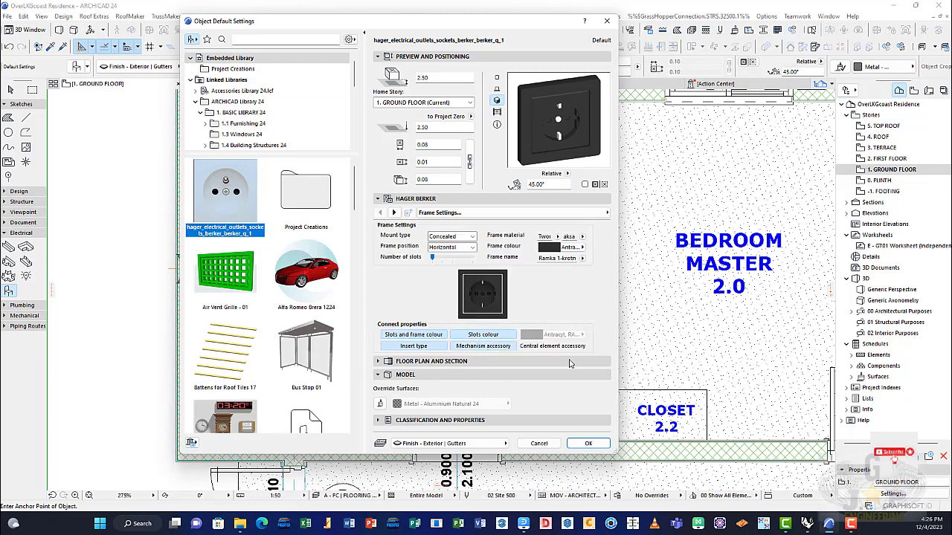
click(554, 348)
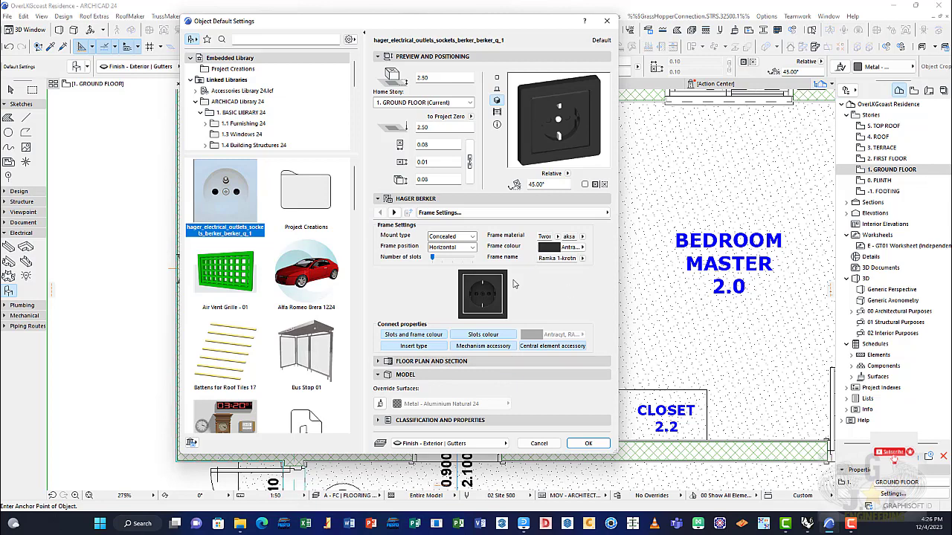
Unlink the slots colour from the frame colour and set the slots colour to Zielony, RAL 6029.
click(485, 335)
click(568, 248)
click(571, 247)
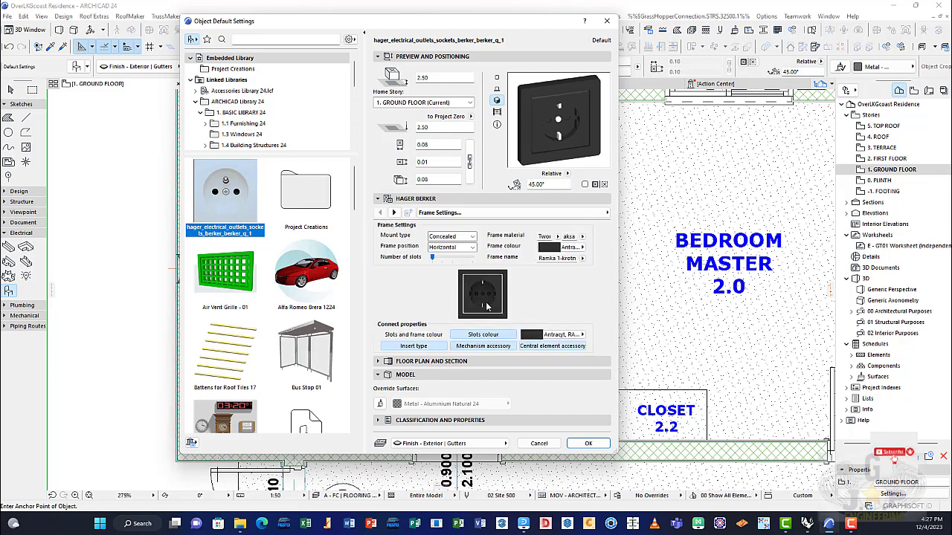
click(583, 335)
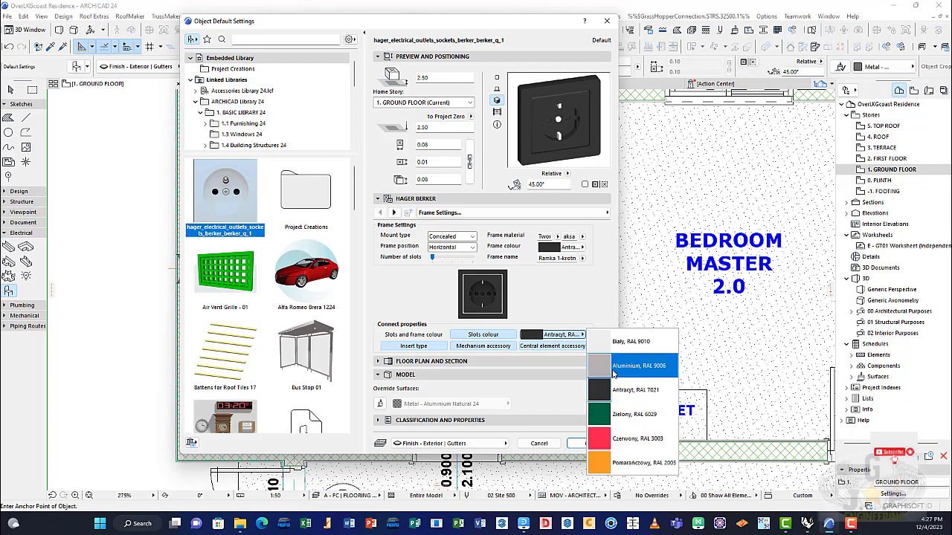
click(627, 419)
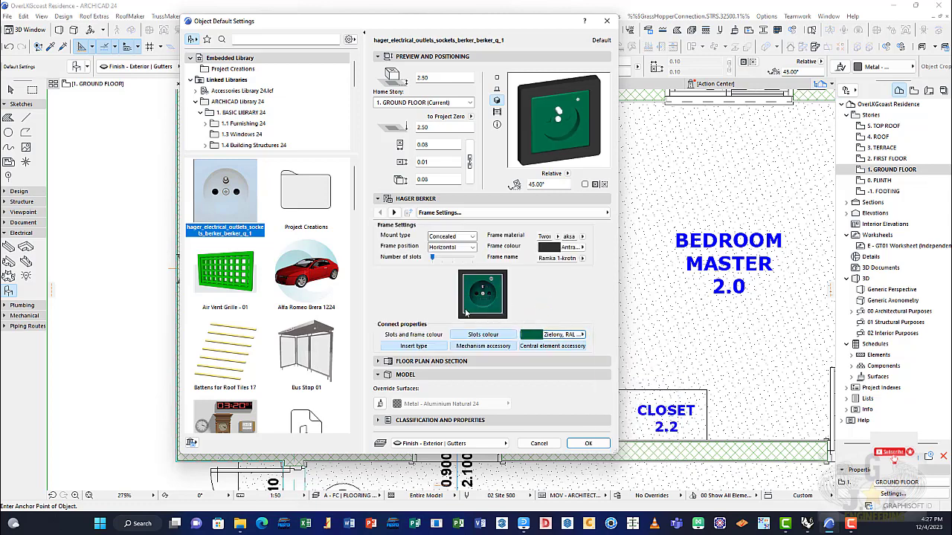
Try the Czerwony, RAL 3003 slots colour and switch back to Zielony, RAL 6029.
click(580, 337)
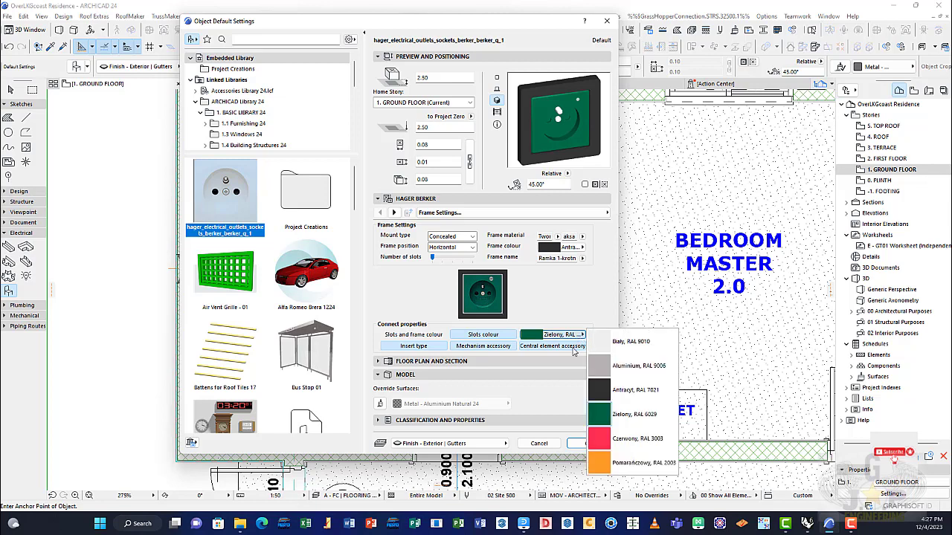
click(637, 440)
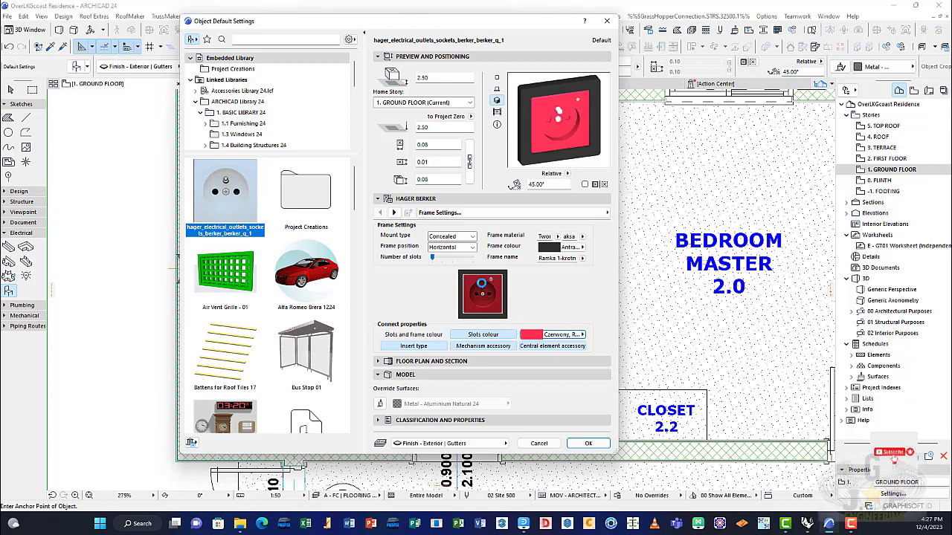
click(570, 336)
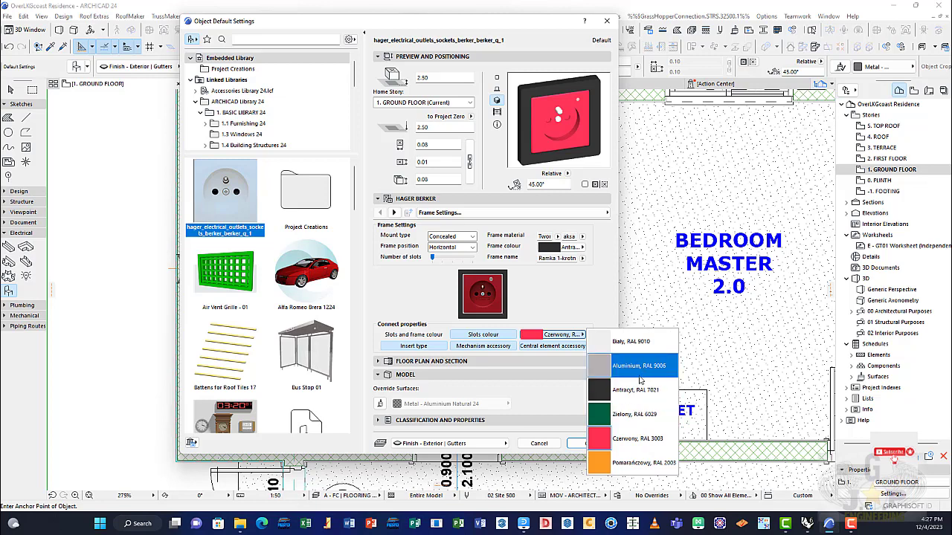
click(633, 439)
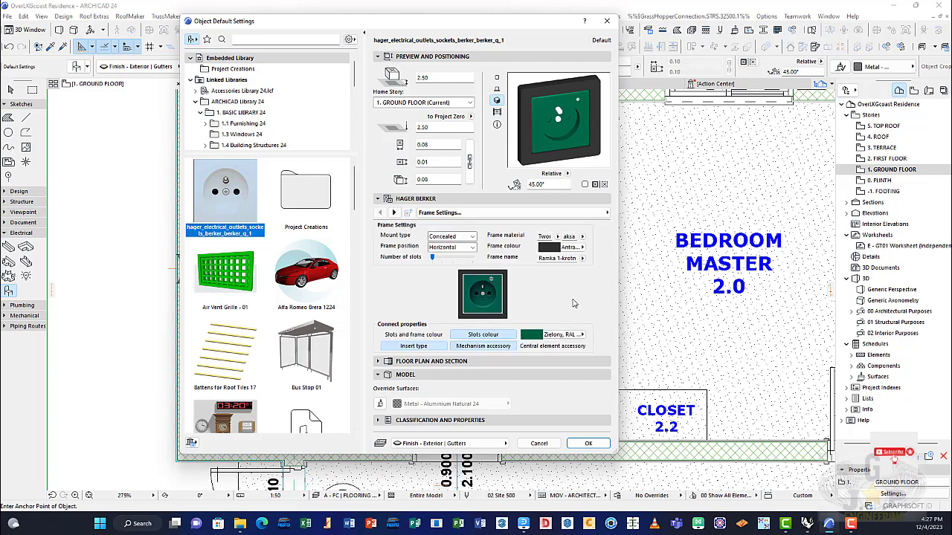
Review the insert series, sub-series and insert type options available for the socket.
click(395, 213)
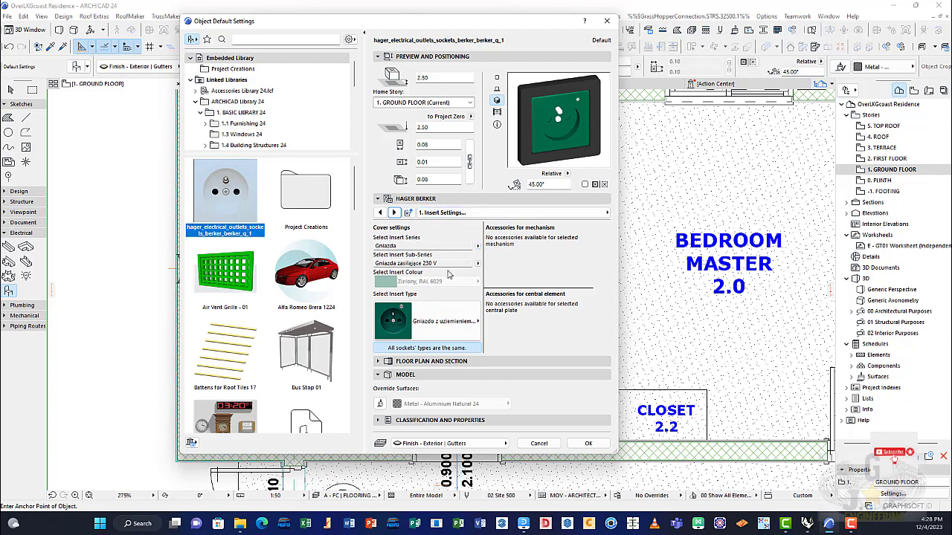
click(477, 246)
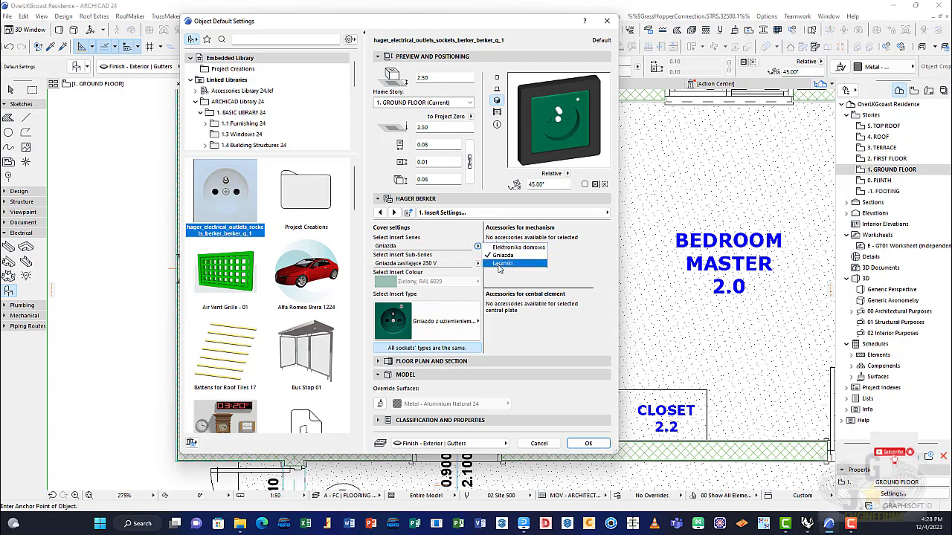
click(446, 244)
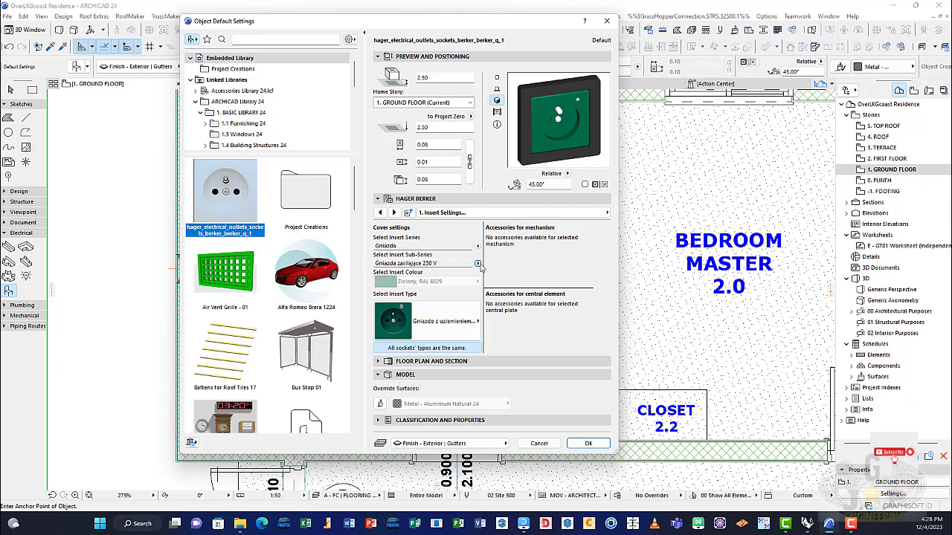
click(478, 264)
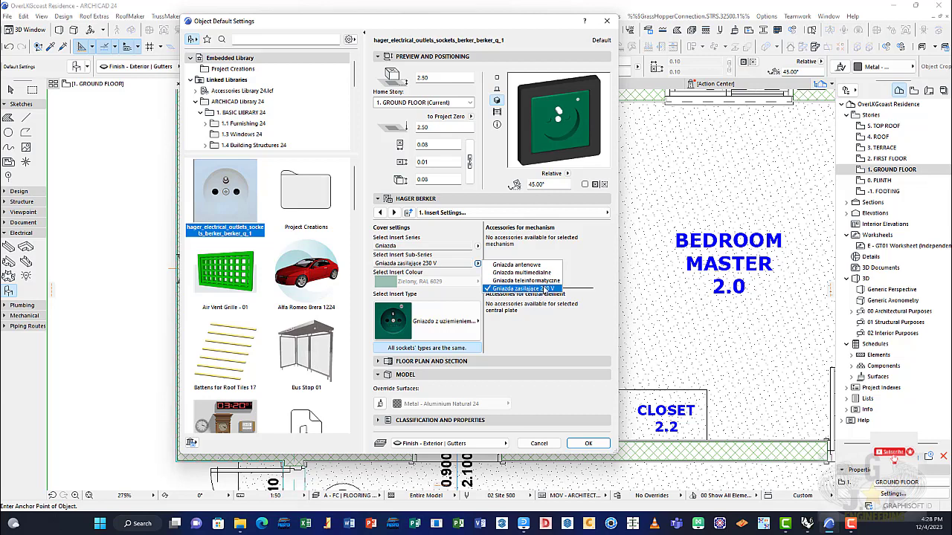
click(455, 327)
click(467, 322)
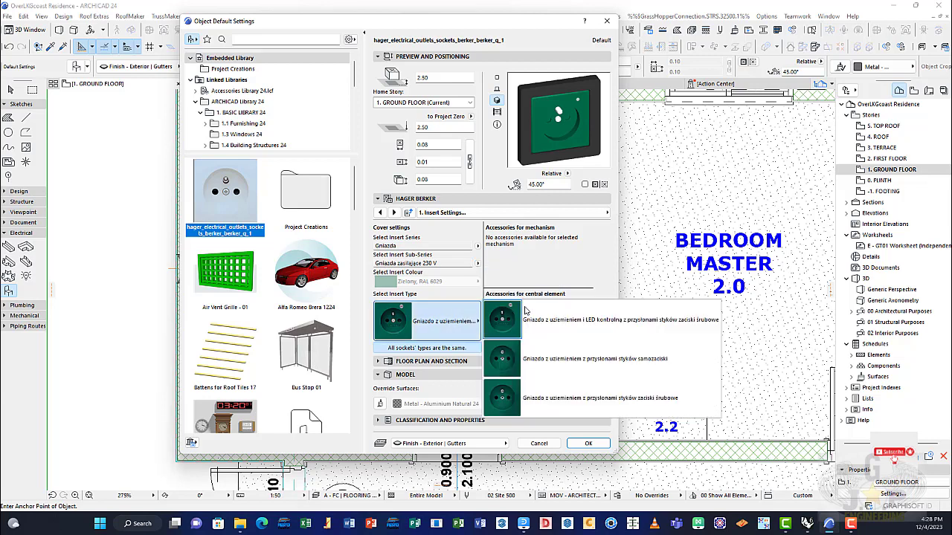
click(504, 400)
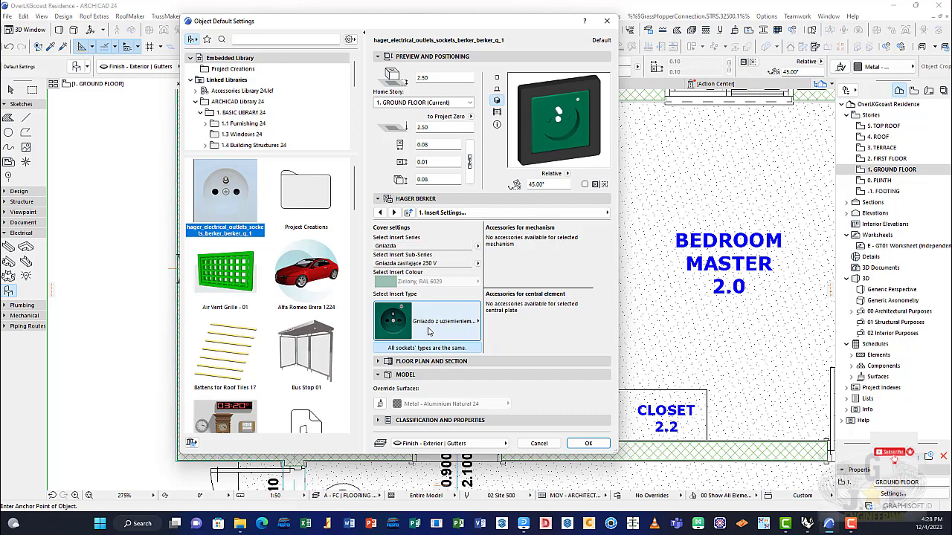
Set both the contour pen and the 3D pen to pen 1 (0.13 mm) in the socket's representation settings.
click(394, 212)
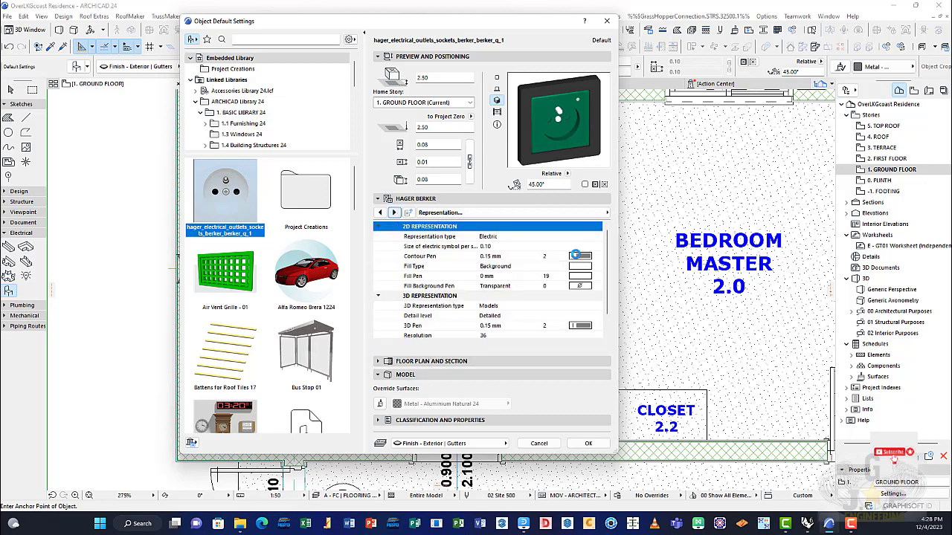
click(578, 256)
click(607, 255)
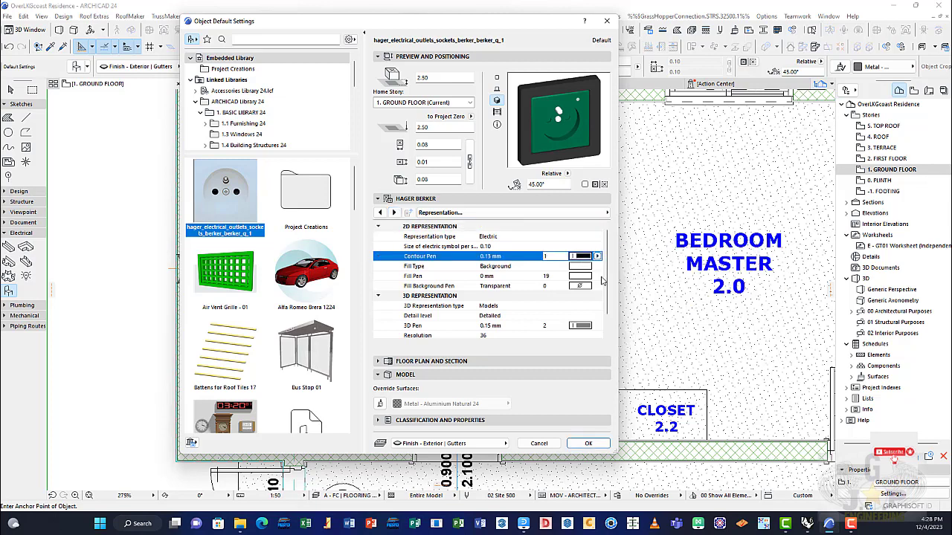
click(581, 326)
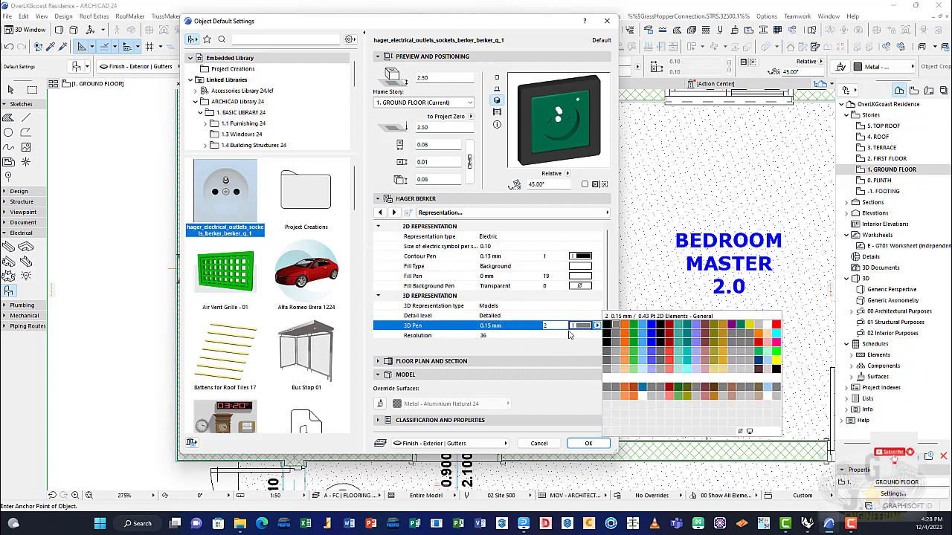
click(607, 326)
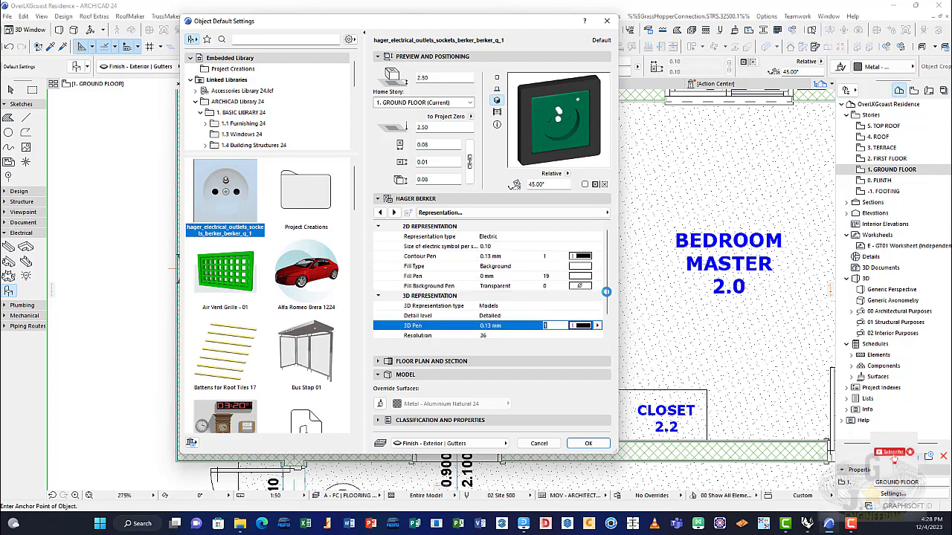
scroll(608, 320, down, 1)
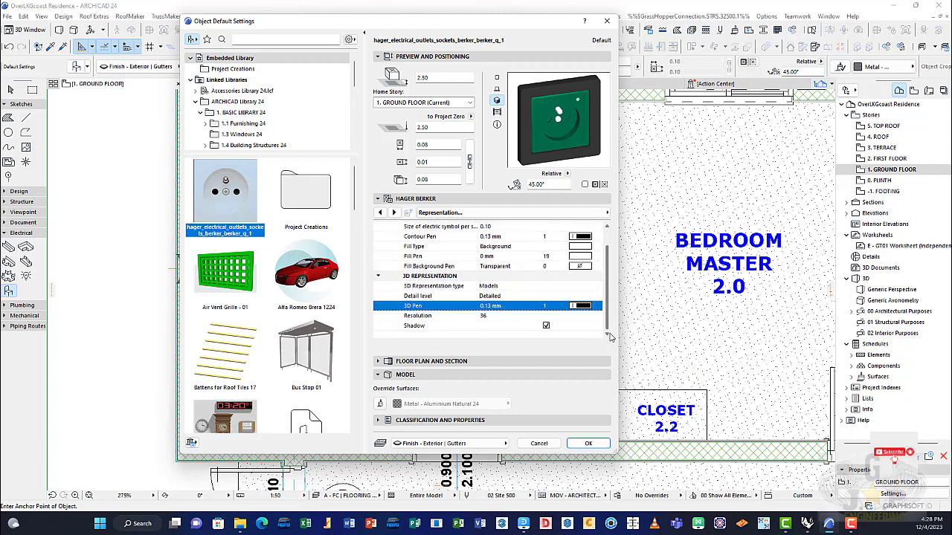
scroll(606, 320, up, 1)
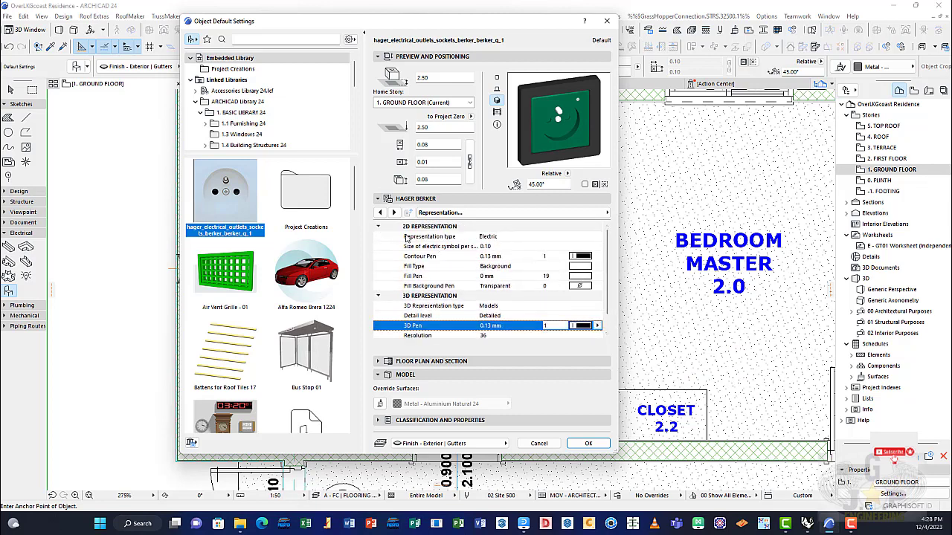
Set the socket's 2D representation type to Realistic.
click(512, 238)
click(596, 238)
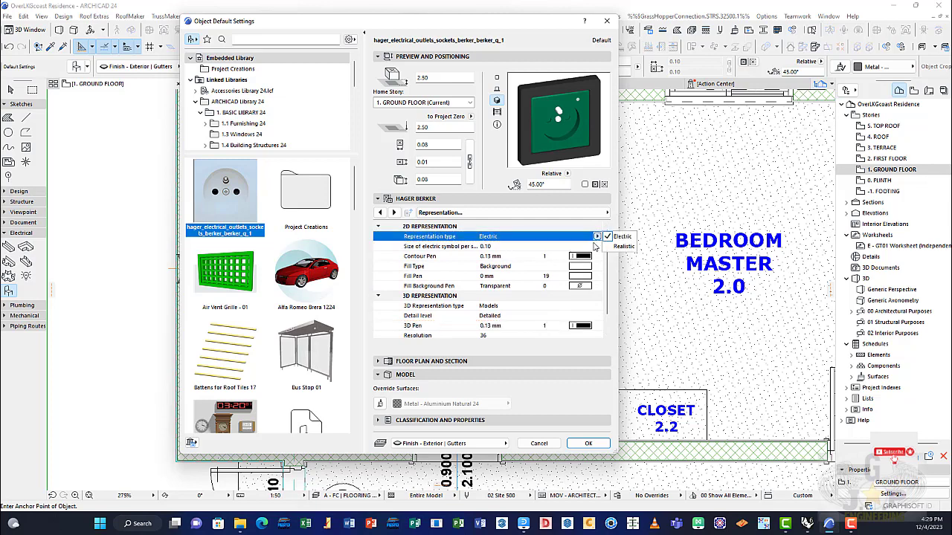
click(590, 258)
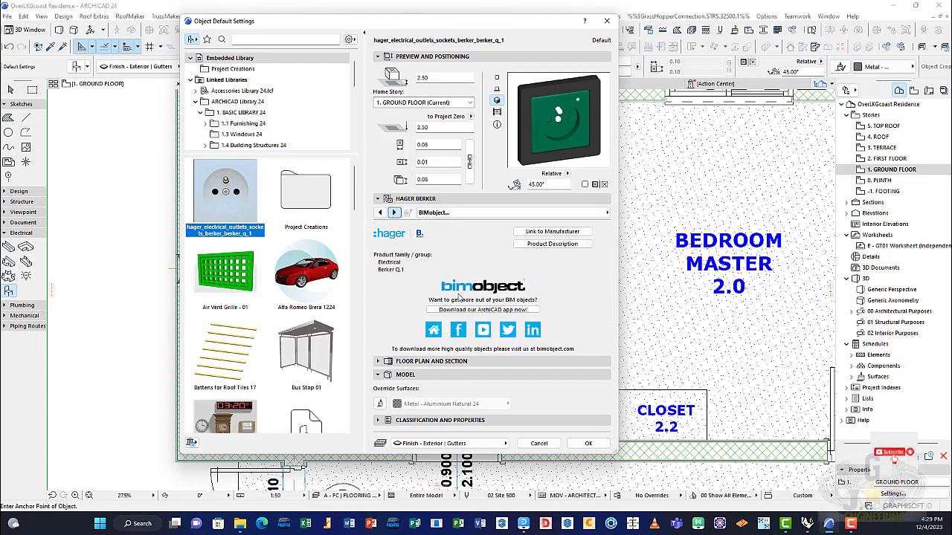
Look over the socket's BIMobject product information and go back to its frame settings.
click(380, 212)
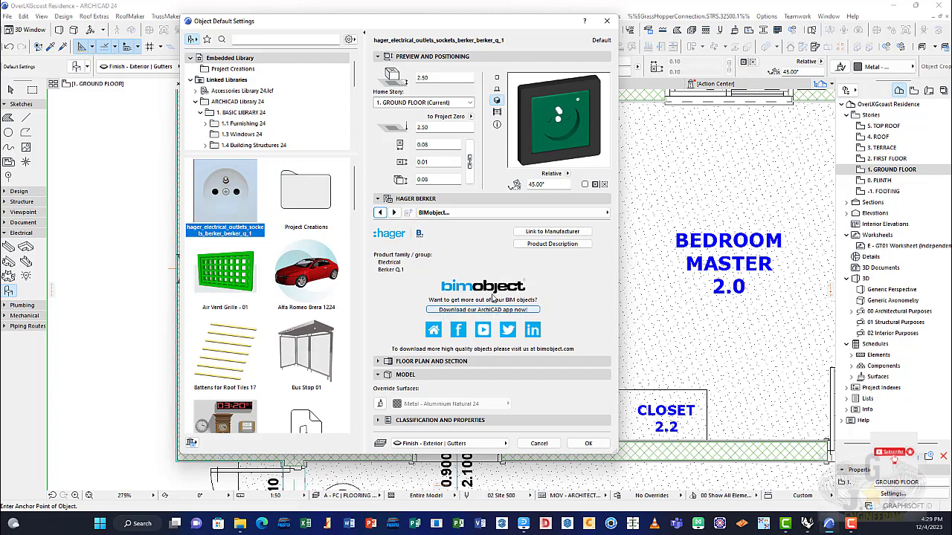
click(380, 213)
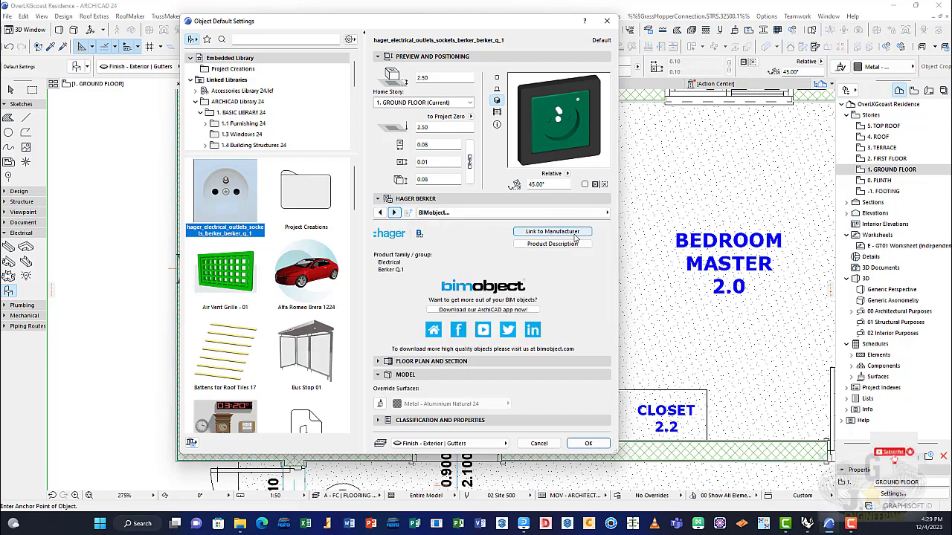
click(379, 214)
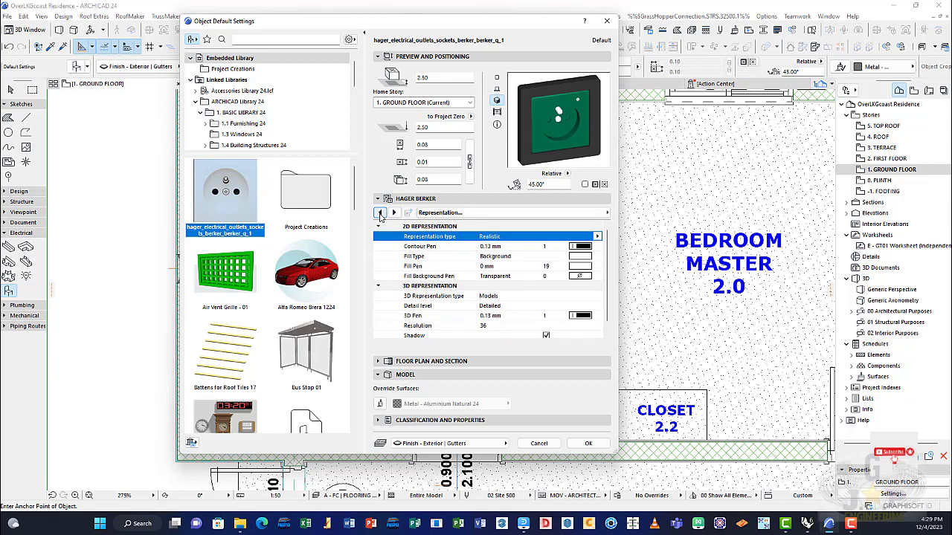
click(380, 214)
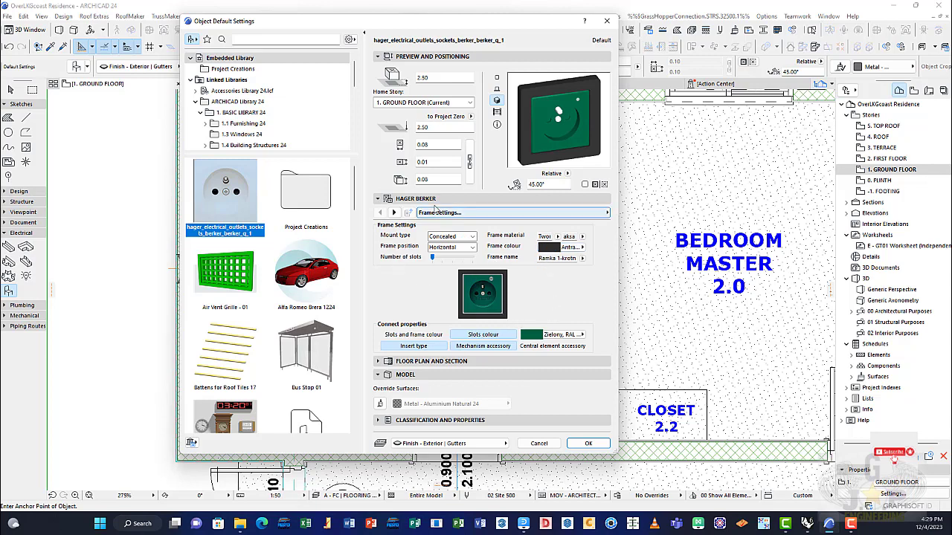
Set the socket's elevation to Project Zero to 0.35 and assign it to the MEP - Electrical | Receptacles | Interior layer.
drag(431, 128, 344, 136)
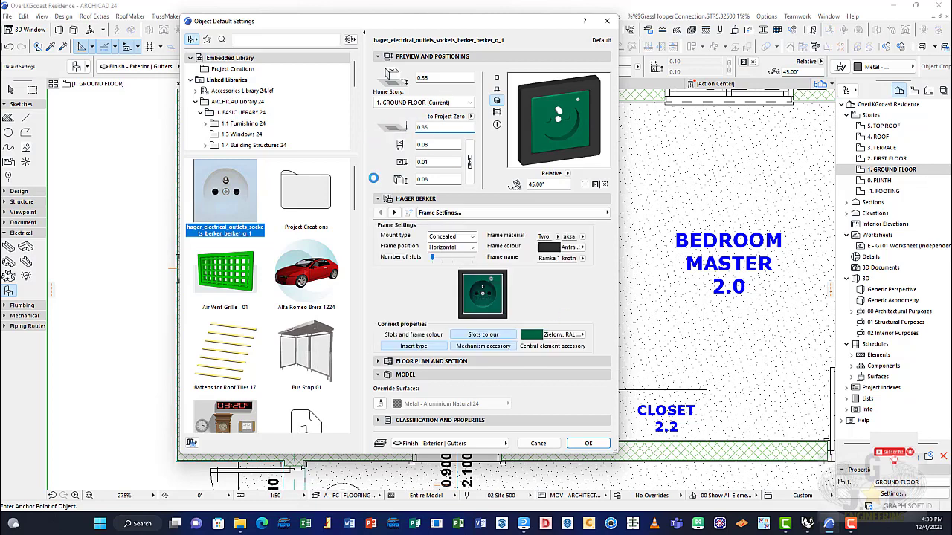
click(459, 445)
scroll(622, 256, down, 3)
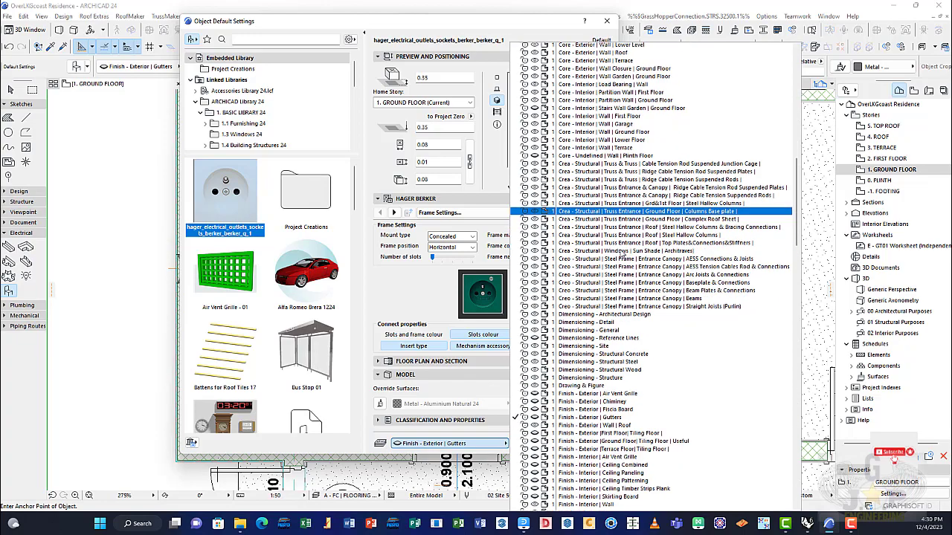
scroll(622, 256, down, 15)
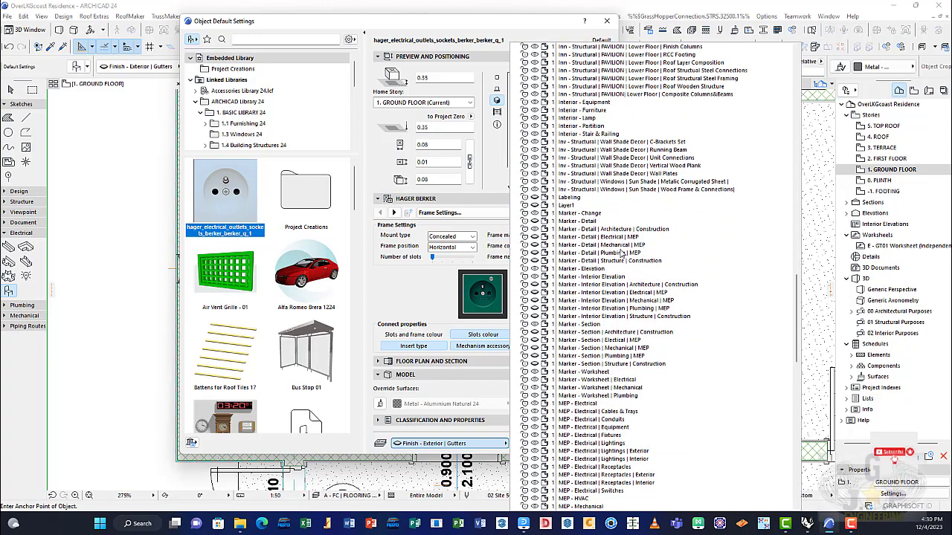
scroll(622, 254, down, 3)
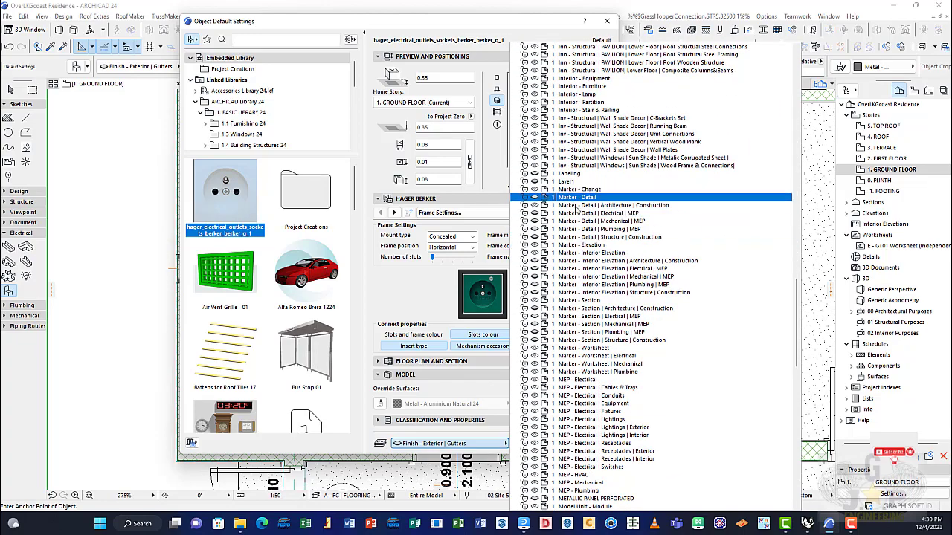
scroll(617, 254, down, 10)
scroll(578, 253, down, 12)
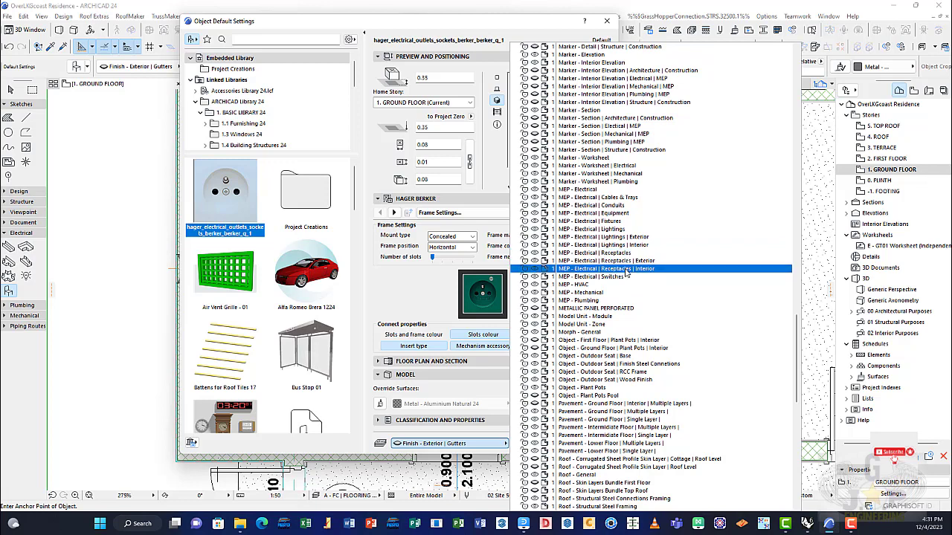
click(627, 272)
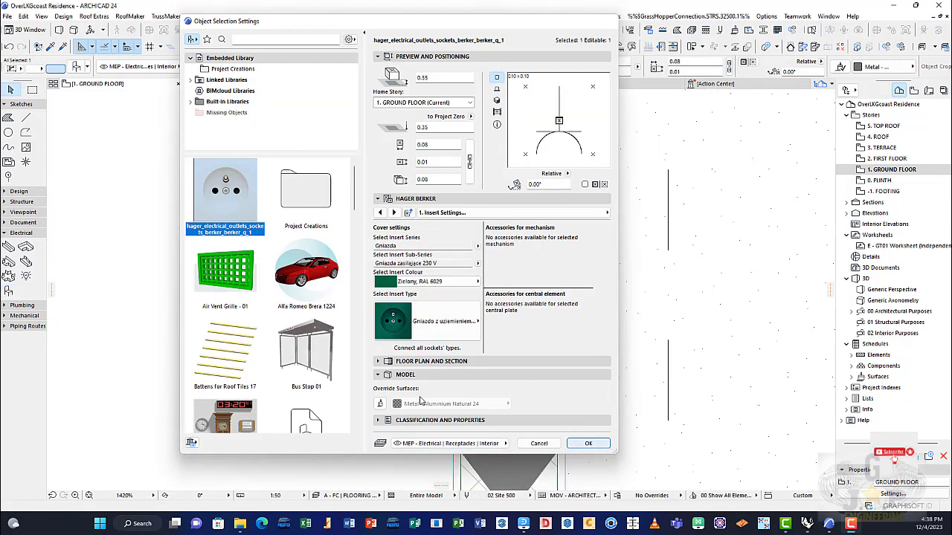
Apply the placed socket's selection settings and return to the ground floor plan.
key(Return)
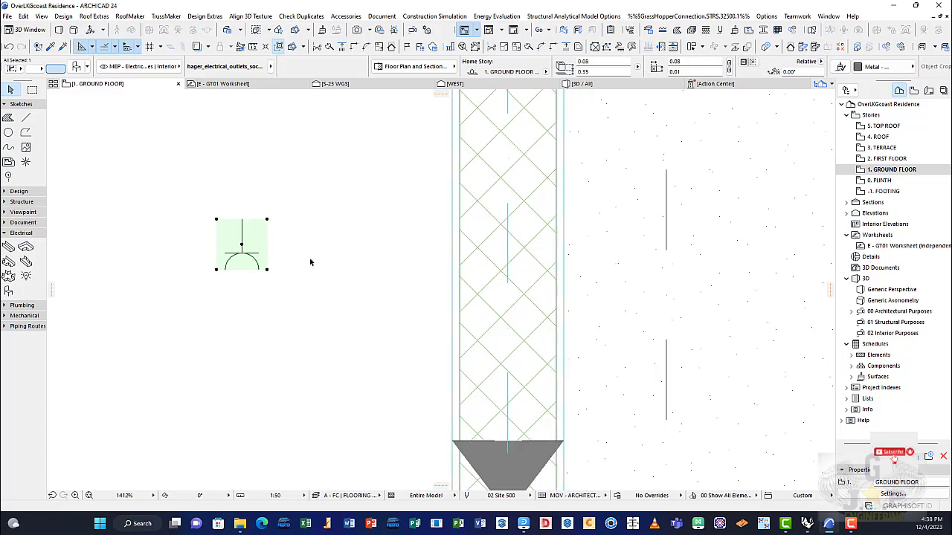
scroll(310, 263, down, 3)
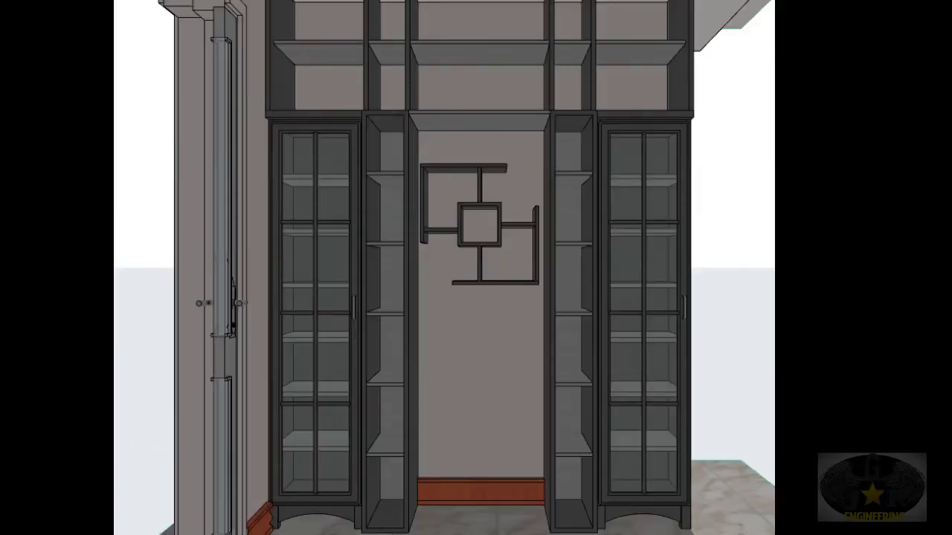